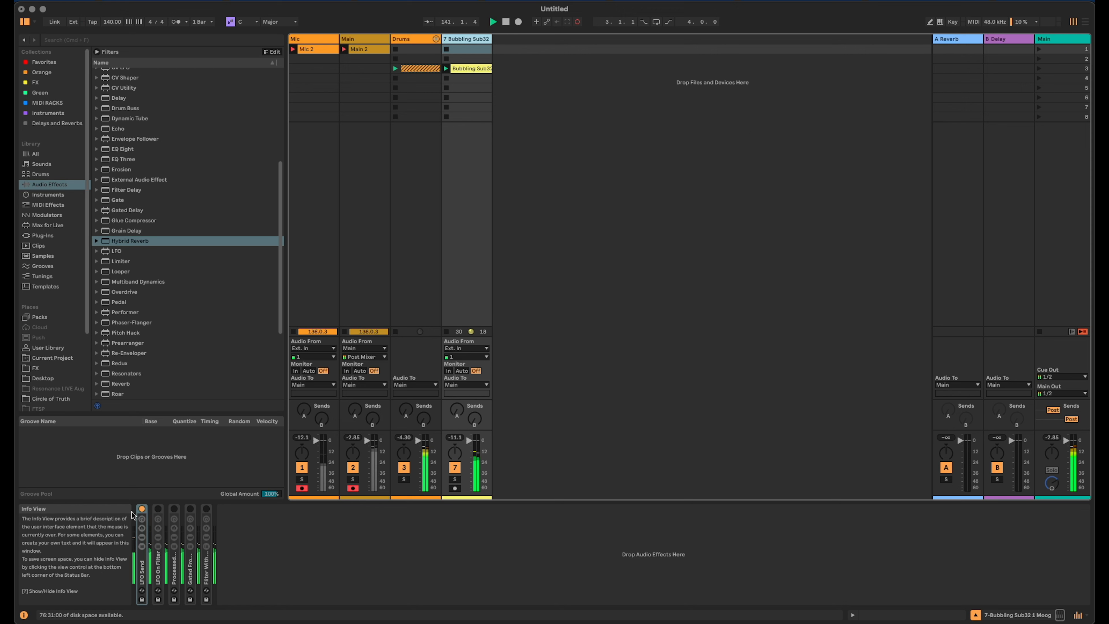
Audition the Bubbling Sub track with its LFO Send rack on and off, soloing Drums and Bubbling Sub in turn
{"action": "left_click", "coordinate": [142, 510]}
{"action": "left_click", "coordinate": [641, 252]}
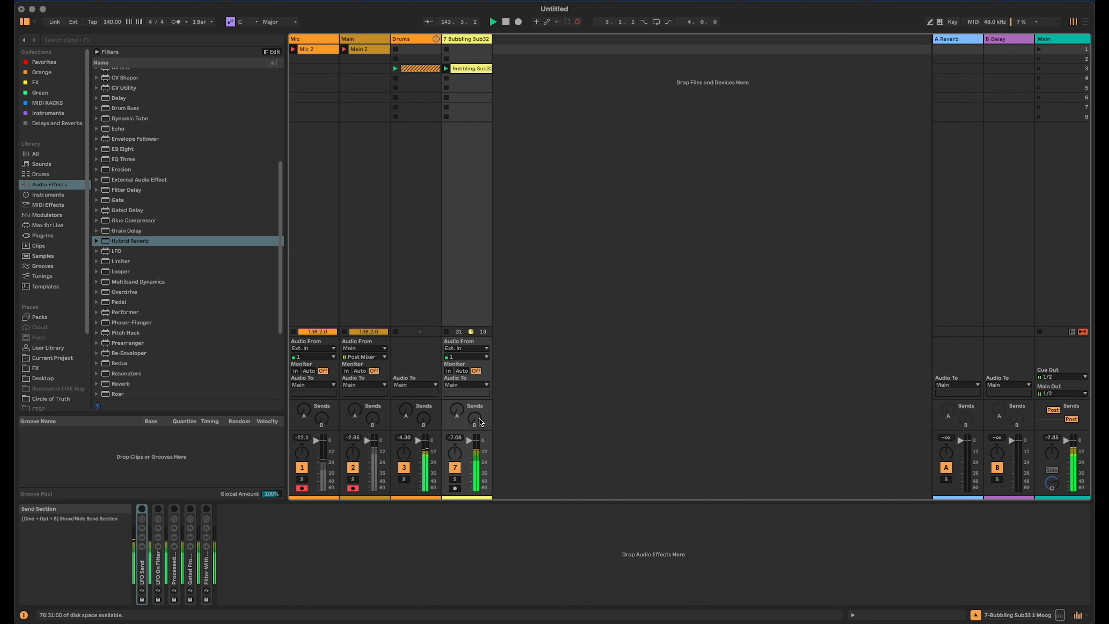
{"action": "left_click", "coordinate": [404, 479]}
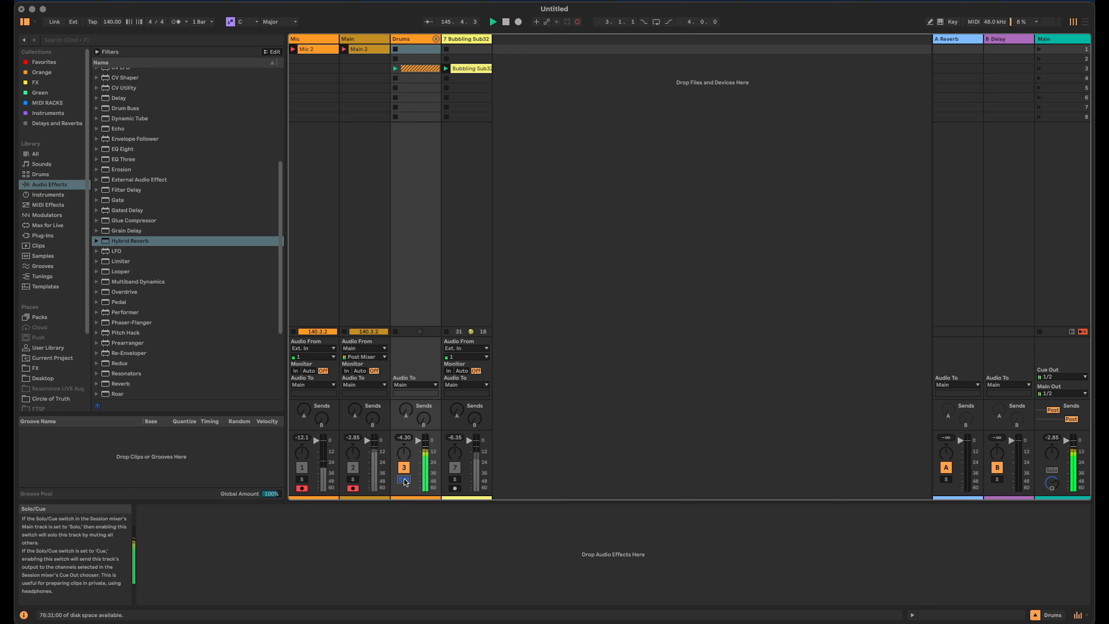
{"action": "left_click", "coordinate": [455, 479]}
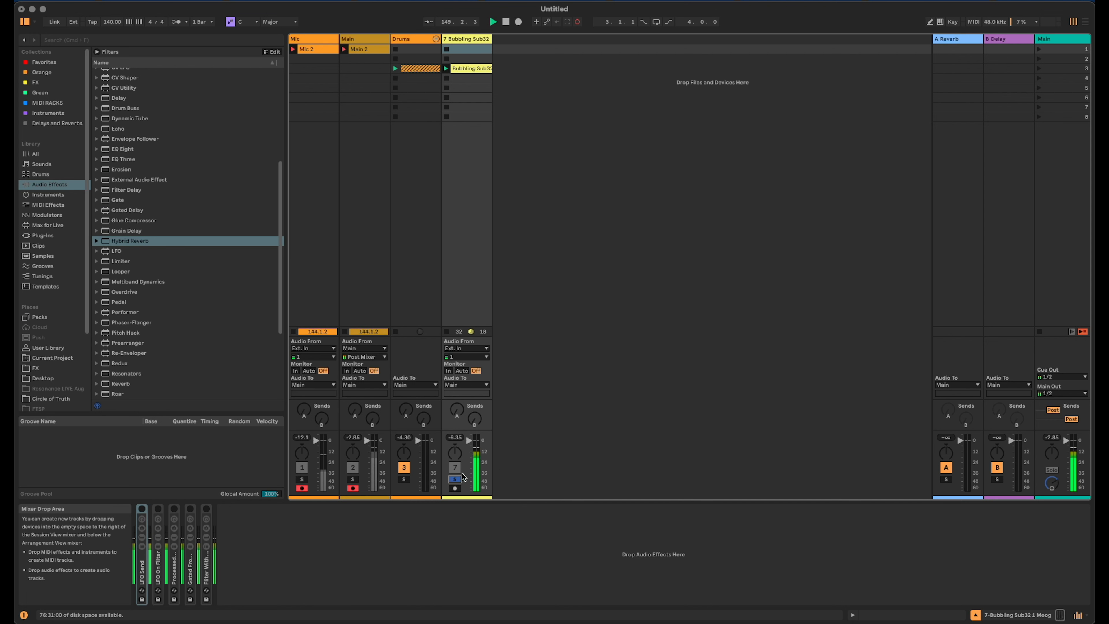
{"action": "left_click", "coordinate": [455, 479]}
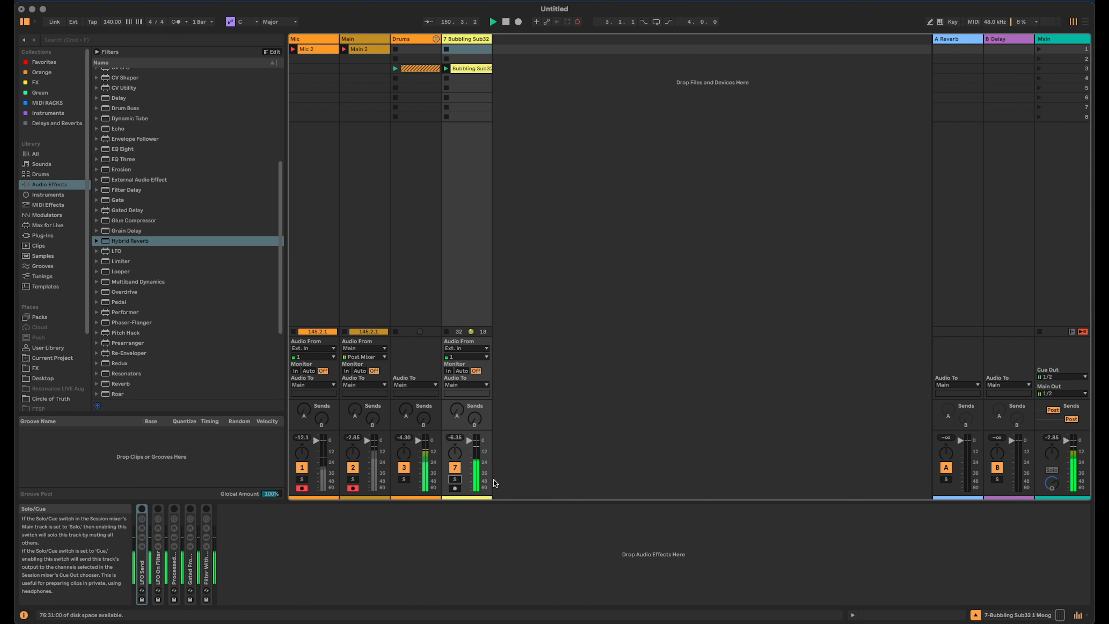
{"action": "left_click", "coordinate": [142, 512]}
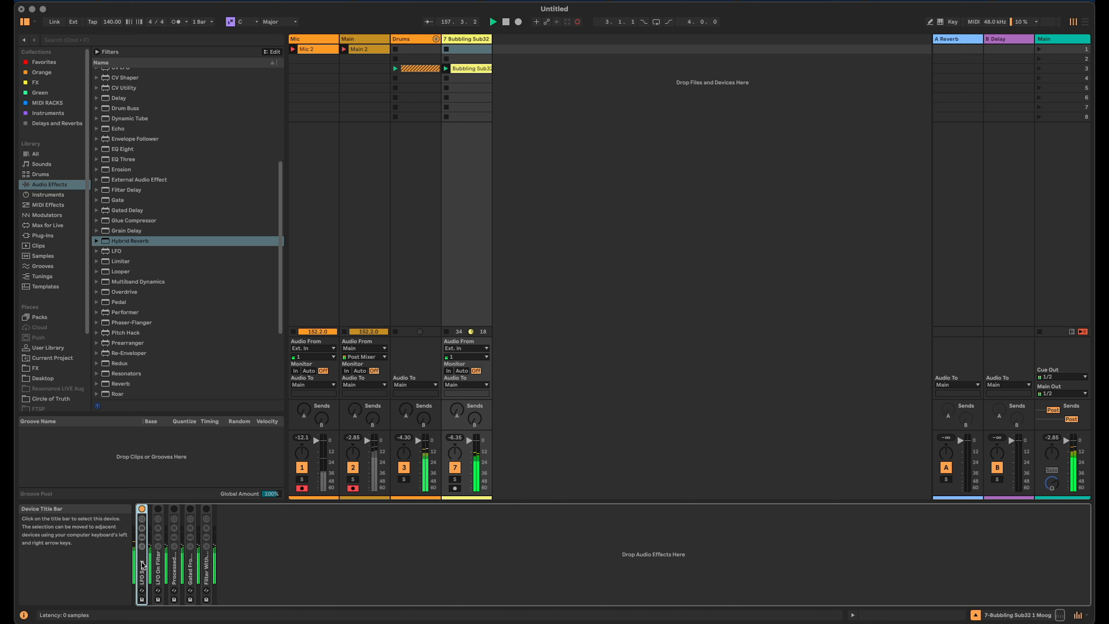
{"action": "left_click", "coordinate": [294, 556]}
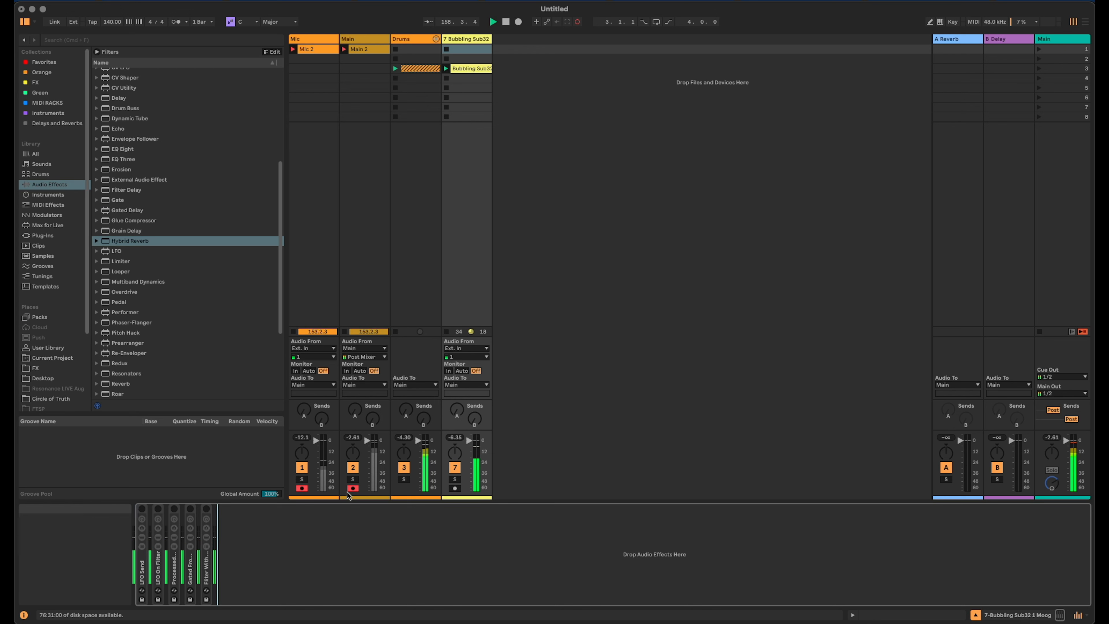
Add Hybrid Reverb with Dry/Wet at 100% to the end of the Bubbling Sub track's chain, preceded by Utility and LFO devices
{"action": "left_click_drag", "start_coordinate": [133, 244], "coordinate": [294, 552]}
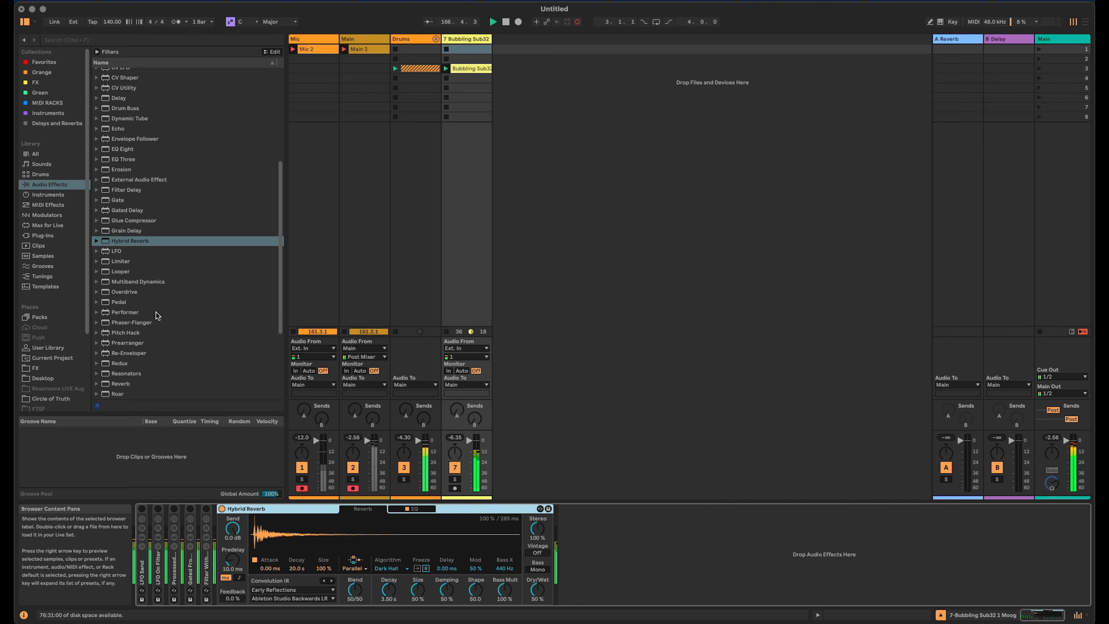
{"action": "scroll", "coordinate": [156, 315], "scroll_direction": "down", "scroll_amount": 4}
{"action": "left_click_drag", "start_coordinate": [536, 589], "coordinate": [536, 568]}
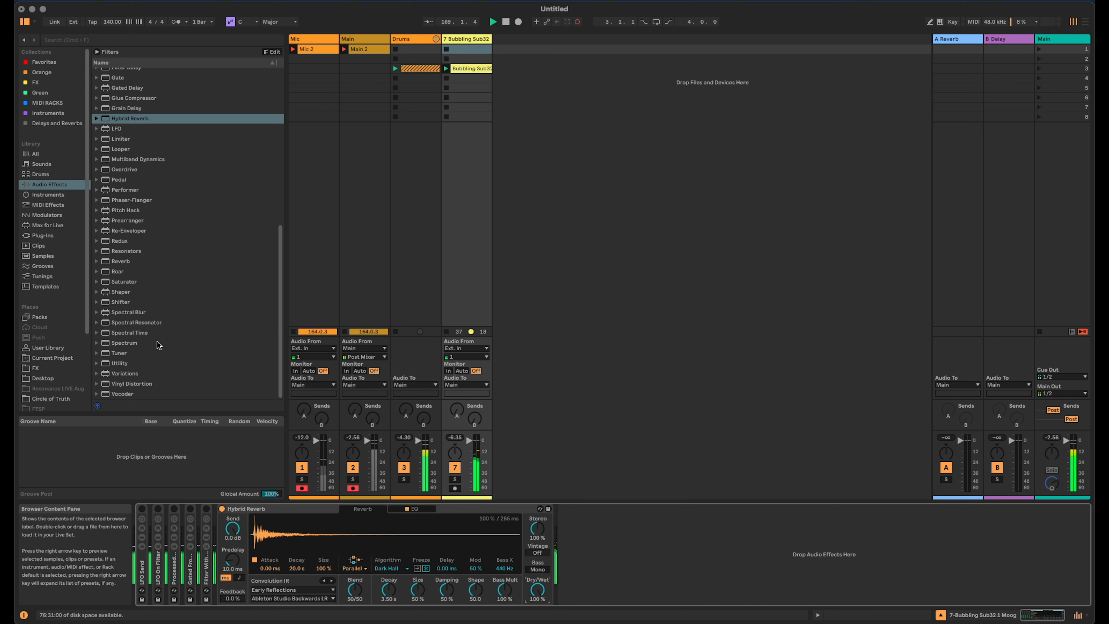
{"action": "left_click_drag", "start_coordinate": [109, 363], "coordinate": [217, 546]}
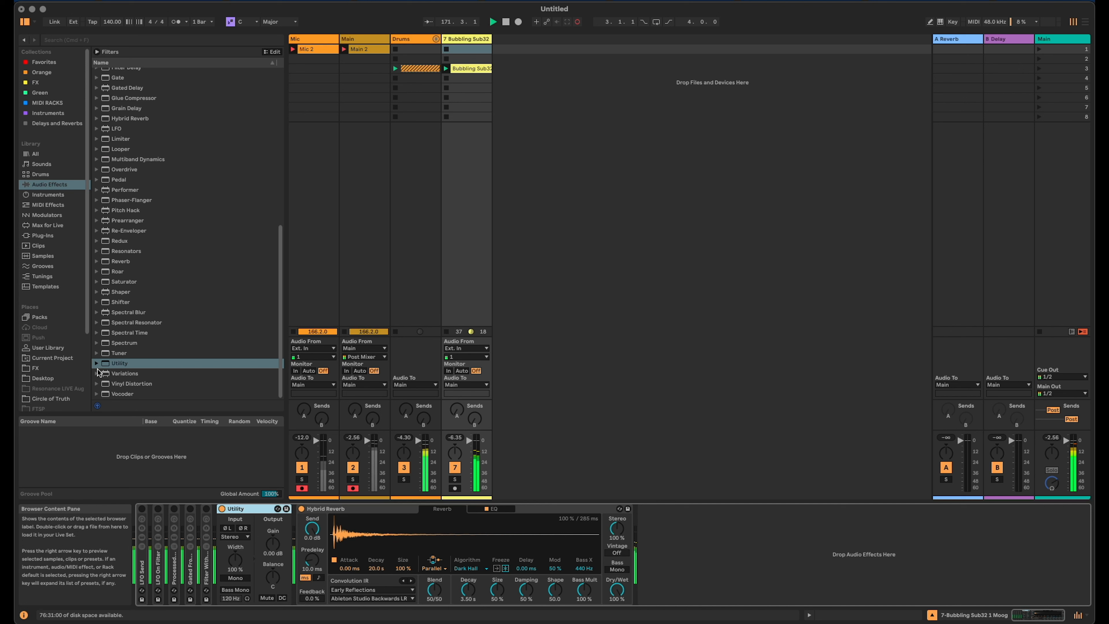
{"action": "left_click_drag", "start_coordinate": [116, 130], "coordinate": [365, 535]}
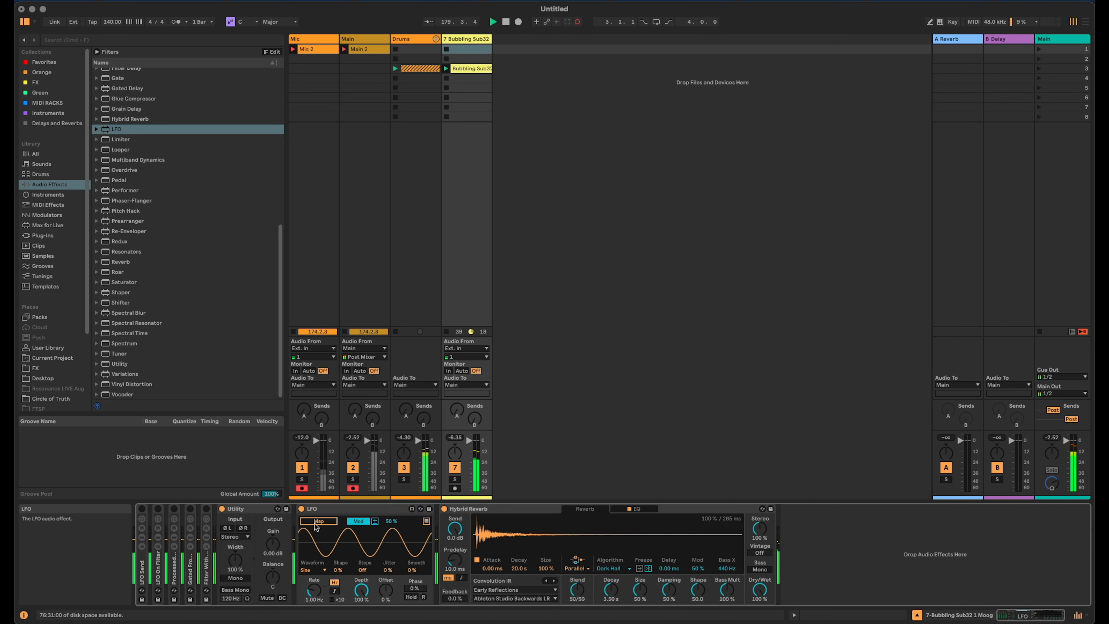
Switch the LFO to Remote modulation with a 50% maximum and map it to the Utility's Gain
{"action": "left_click", "coordinate": [350, 520]}
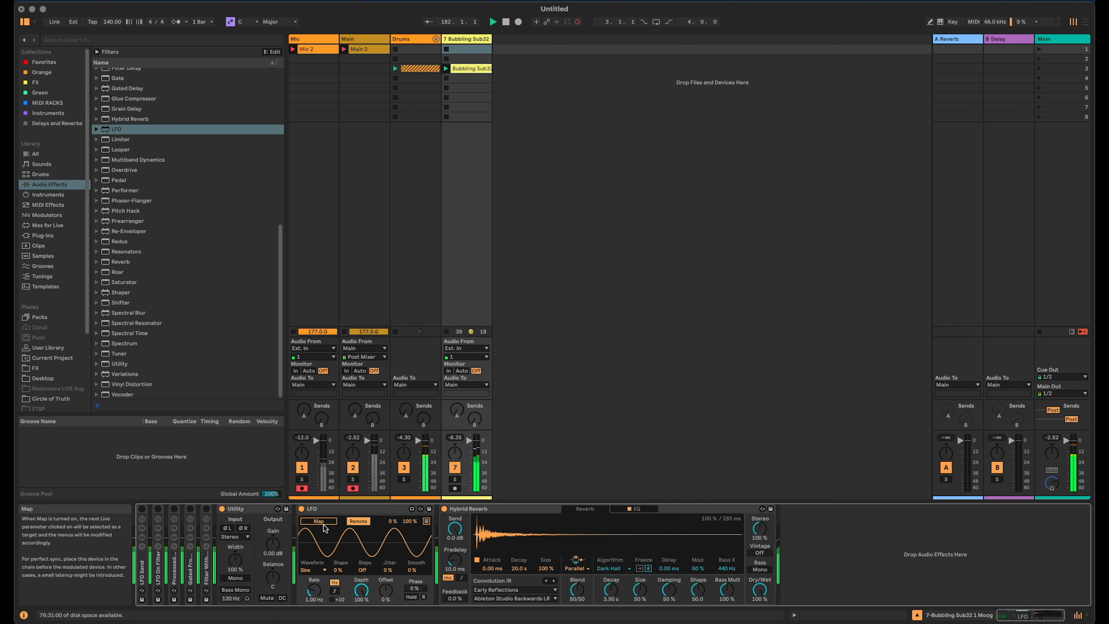
{"action": "left_click", "coordinate": [409, 520]}
{"action": "left_click_drag", "start_coordinate": [415, 524], "coordinate": [417, 541]}
{"action": "left_click", "coordinate": [272, 543]}
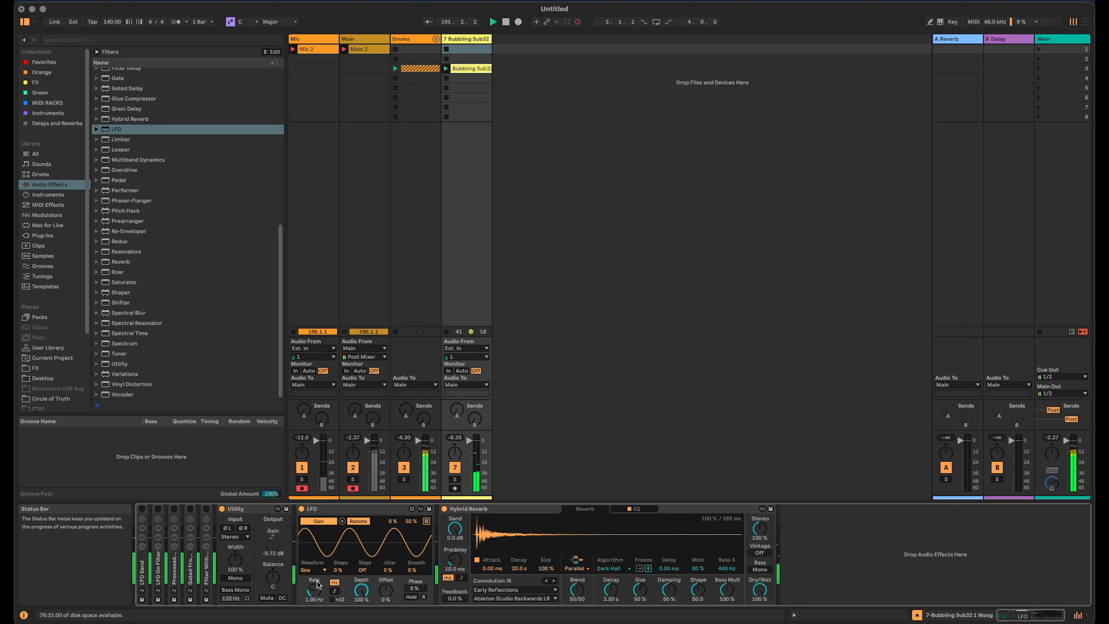
Sync the LFO rate to 1/4 notes and set its waveform to Random with an 8% minimum
{"action": "left_click", "coordinate": [332, 590]}
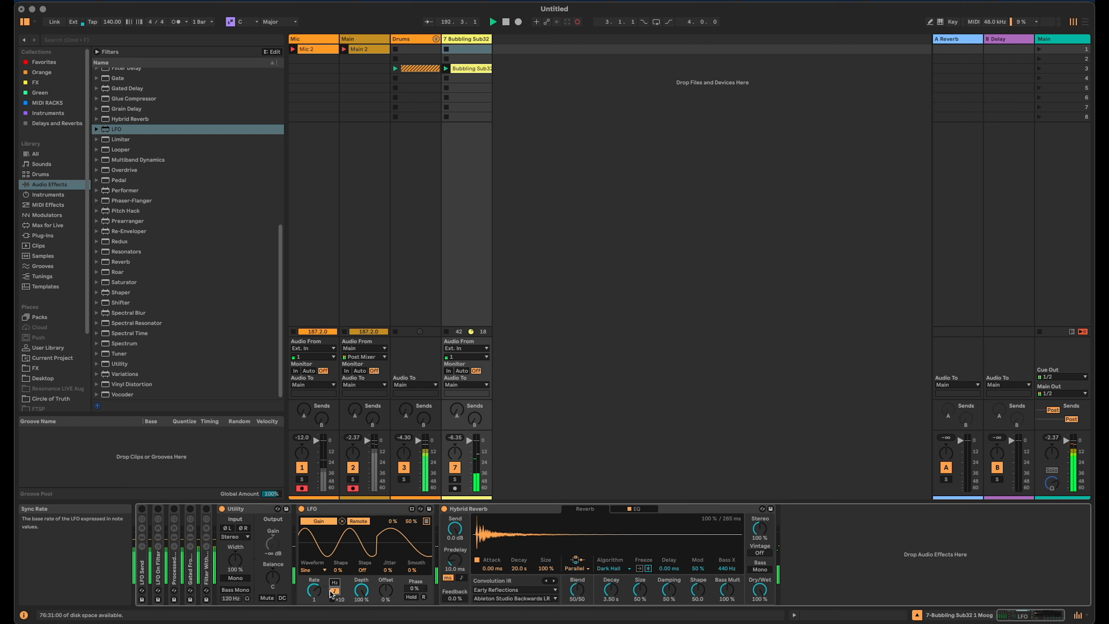
{"action": "left_click_drag", "start_coordinate": [315, 591], "coordinate": [314, 607]}
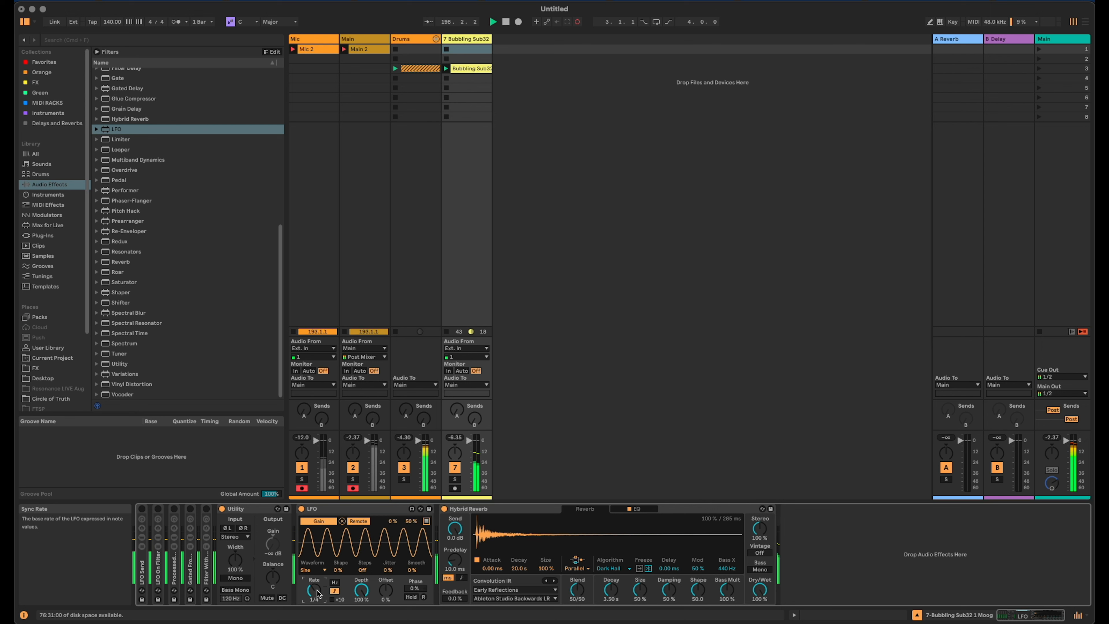
{"action": "left_click", "coordinate": [319, 569]}
{"action": "left_click", "coordinate": [314, 577]}
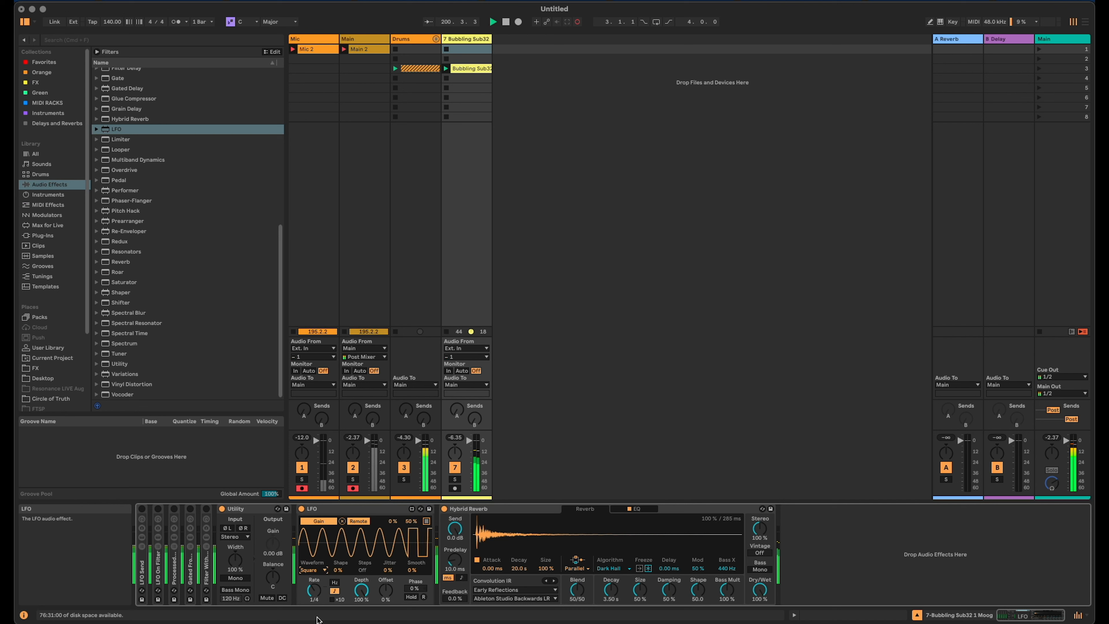
{"action": "left_click", "coordinate": [313, 570]}
{"action": "left_click", "coordinate": [315, 621]}
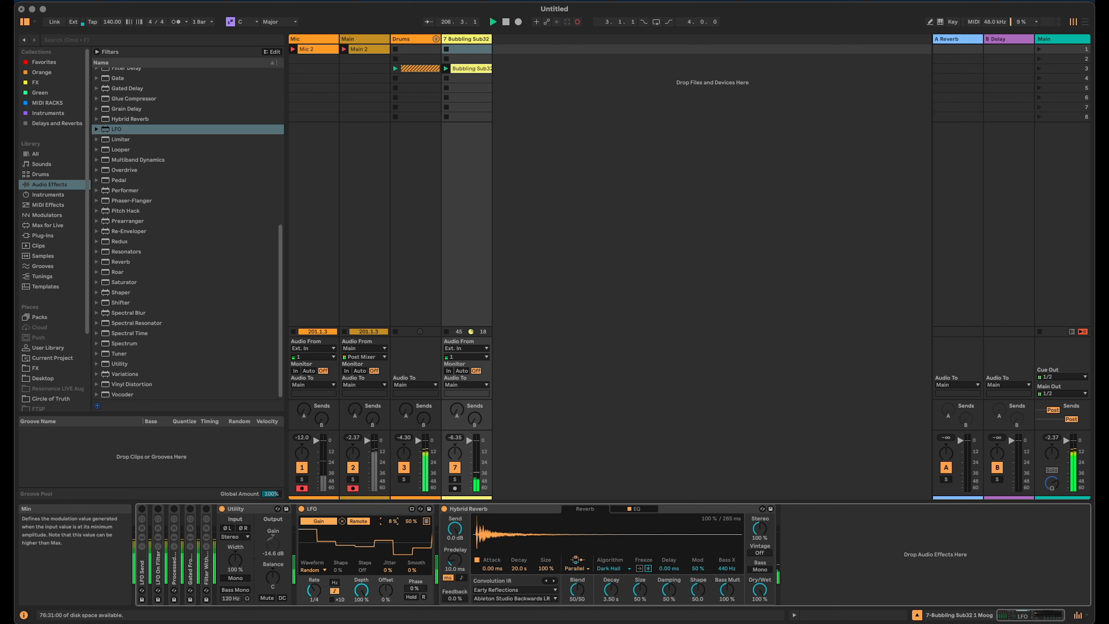
Group the Utility, LFO and Hybrid Reverb devices into an Audio Effect Rack
{"action": "left_click", "coordinate": [248, 510]}
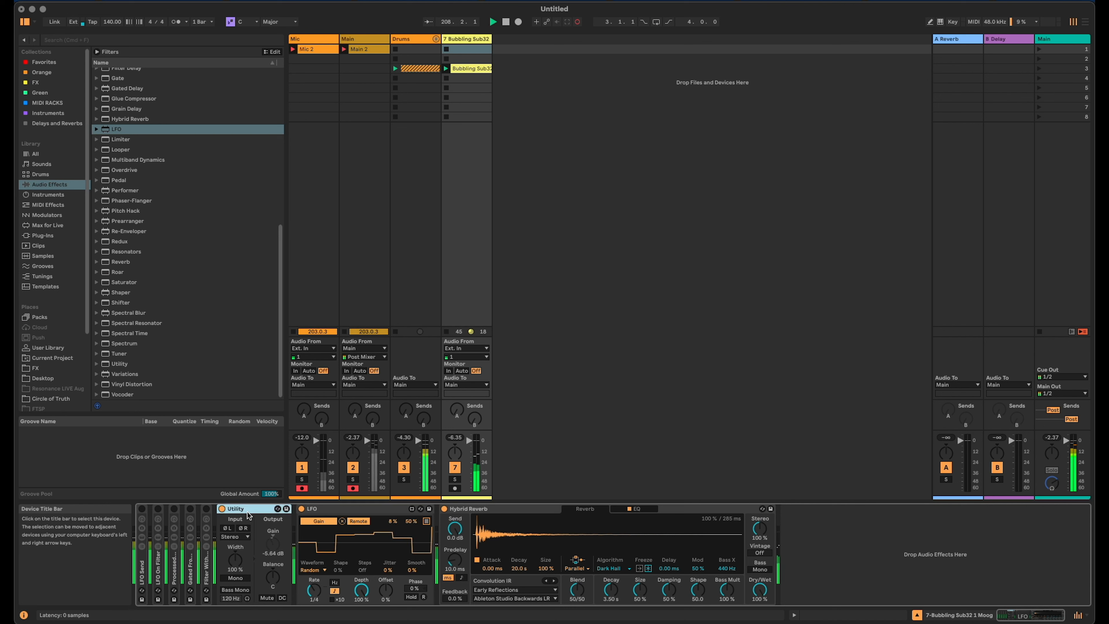
{"action": "left_click", "coordinate": [717, 509], "text": "shift"}
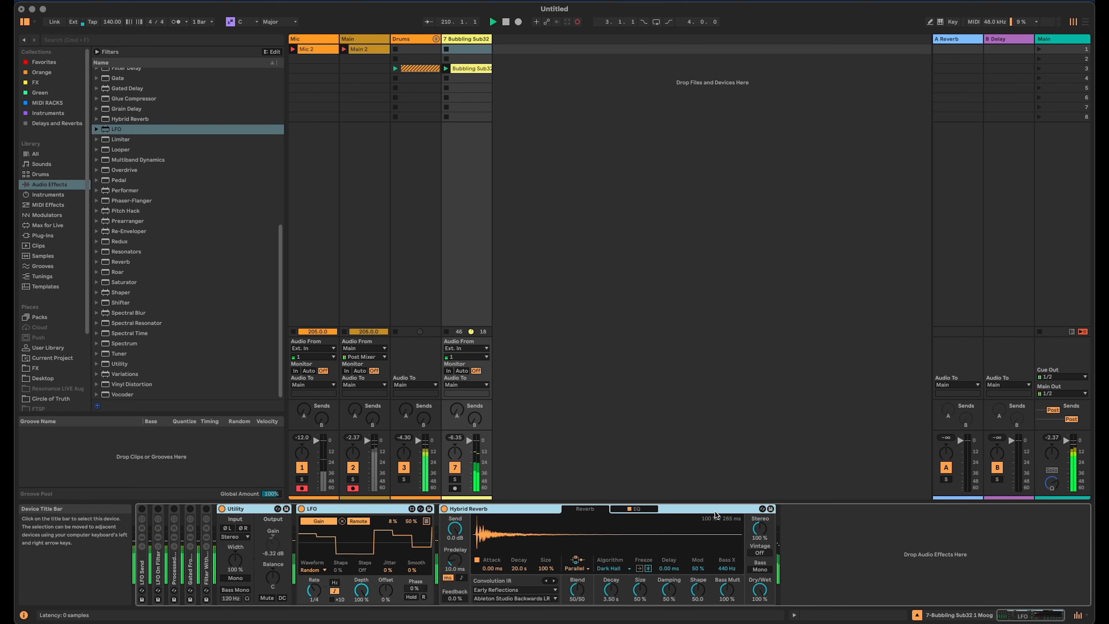
{"action": "key", "text": "super+g"}
Create a second, empty chain in the Audio Effect Rack and name it Dry
{"action": "right_click", "coordinate": [292, 581]}
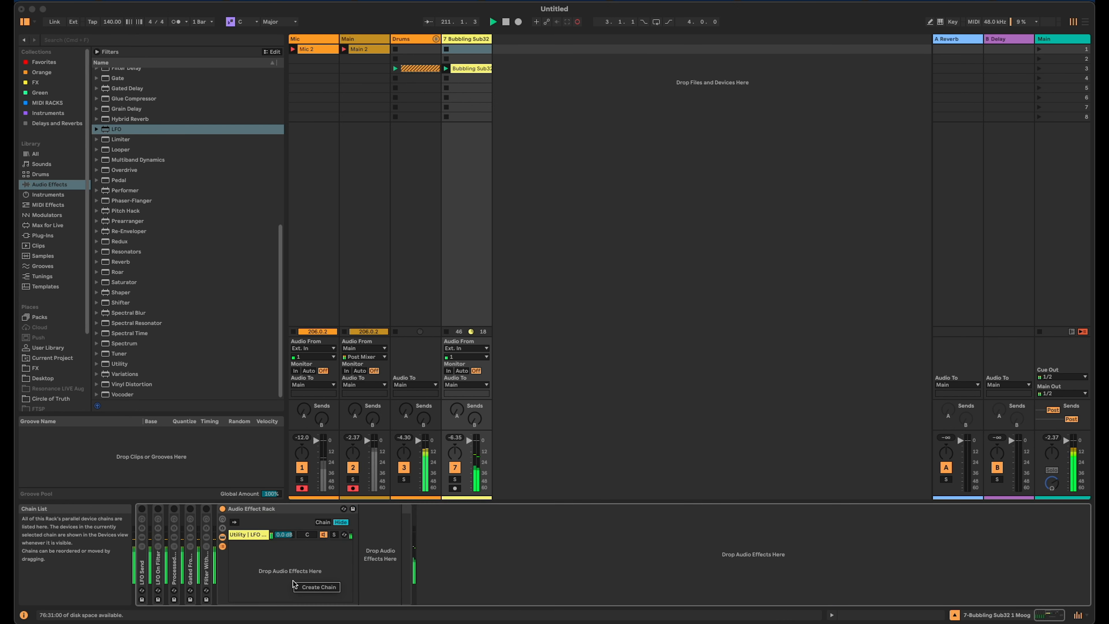
{"action": "left_click", "coordinate": [307, 589]}
{"action": "key", "text": "super+r"}
{"action": "type", "text": "Dry"}
{"action": "key", "text": "Return"}
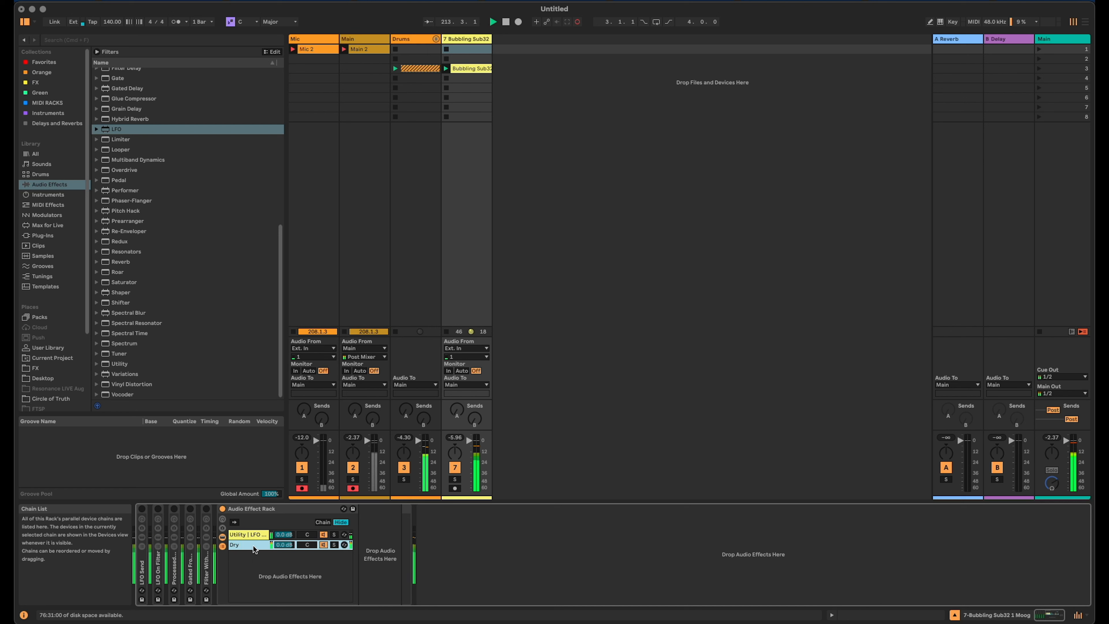
Add the Multiband Dynamics OTT preset after the rack, with Below ratios of 1:1.60 high, 1:1.07 mid, 1:1.23 low and Amount 66%
{"action": "left_click", "coordinate": [252, 533]}
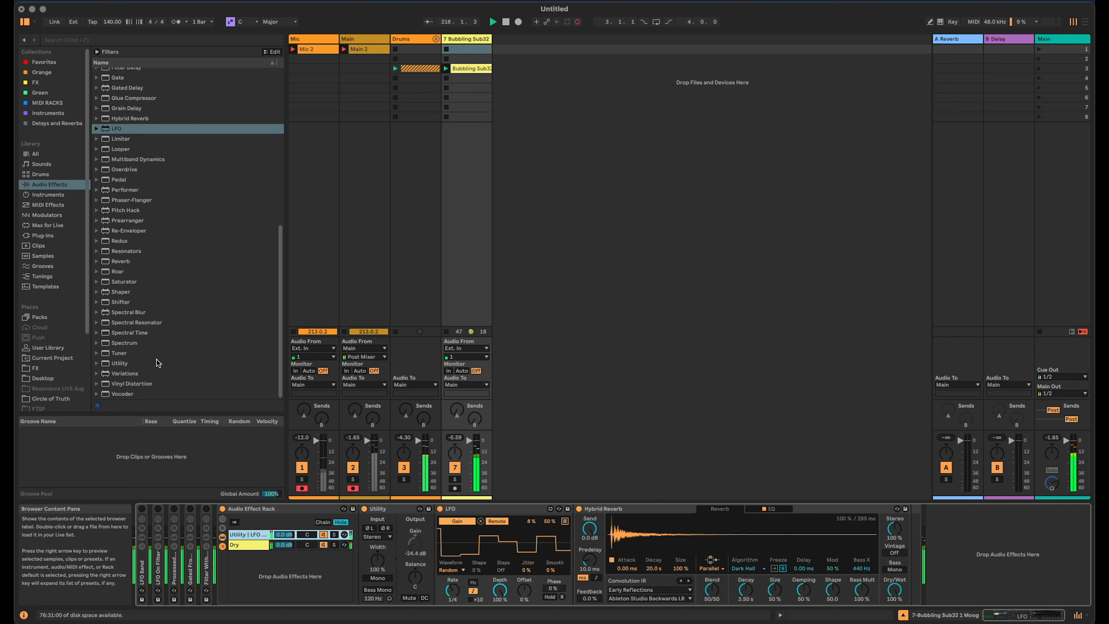
{"action": "scroll", "coordinate": [162, 351], "scroll_direction": "up", "scroll_amount": 3}
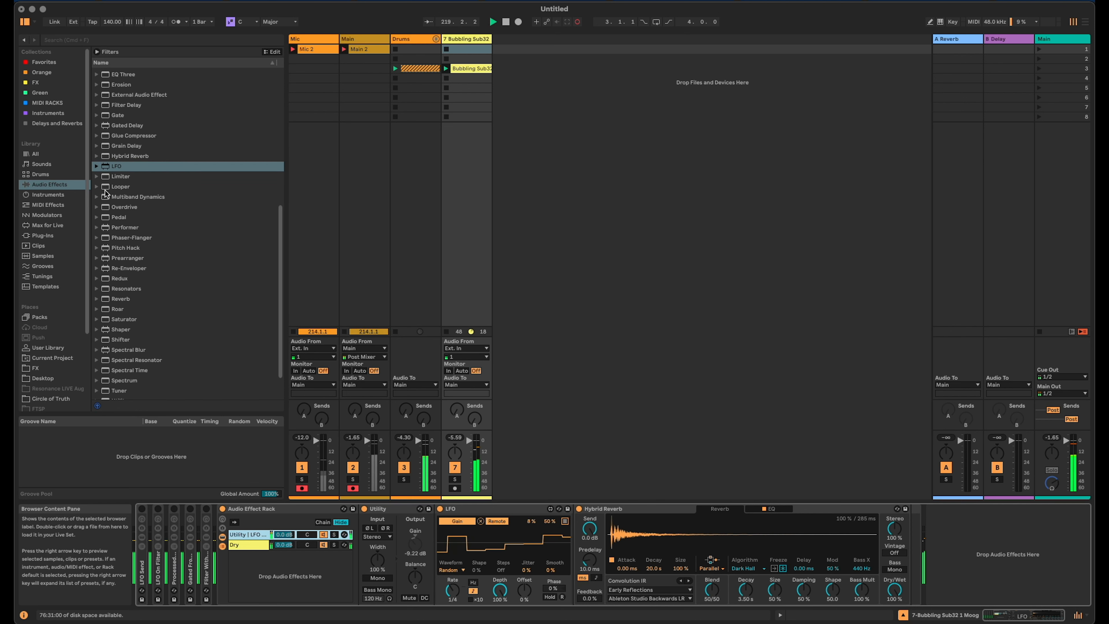
{"action": "left_click", "coordinate": [100, 195]}
{"action": "left_click_drag", "start_coordinate": [132, 269], "coordinate": [964, 549]}
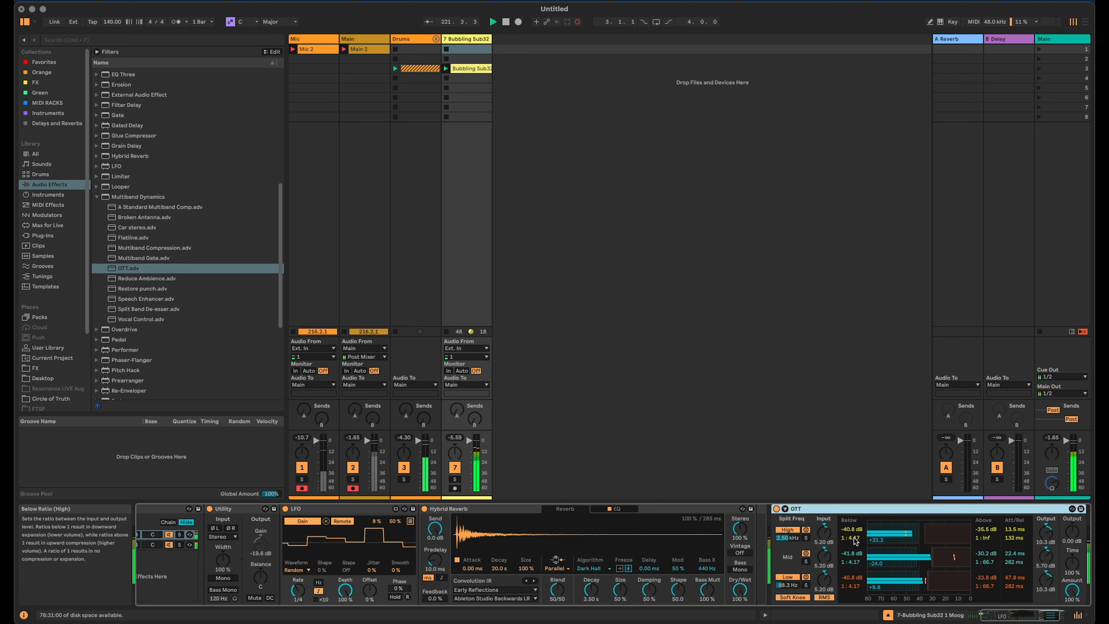
{"action": "left_click_drag", "start_coordinate": [857, 542], "coordinate": [850, 581]}
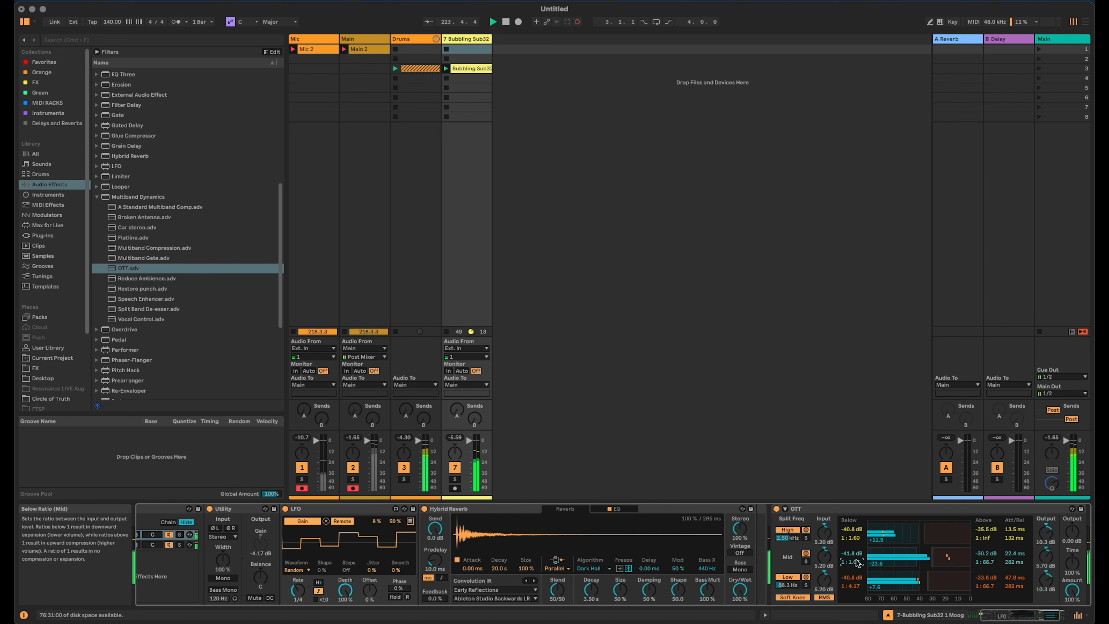
{"action": "left_click_drag", "start_coordinate": [1071, 589], "coordinate": [1072, 594]}
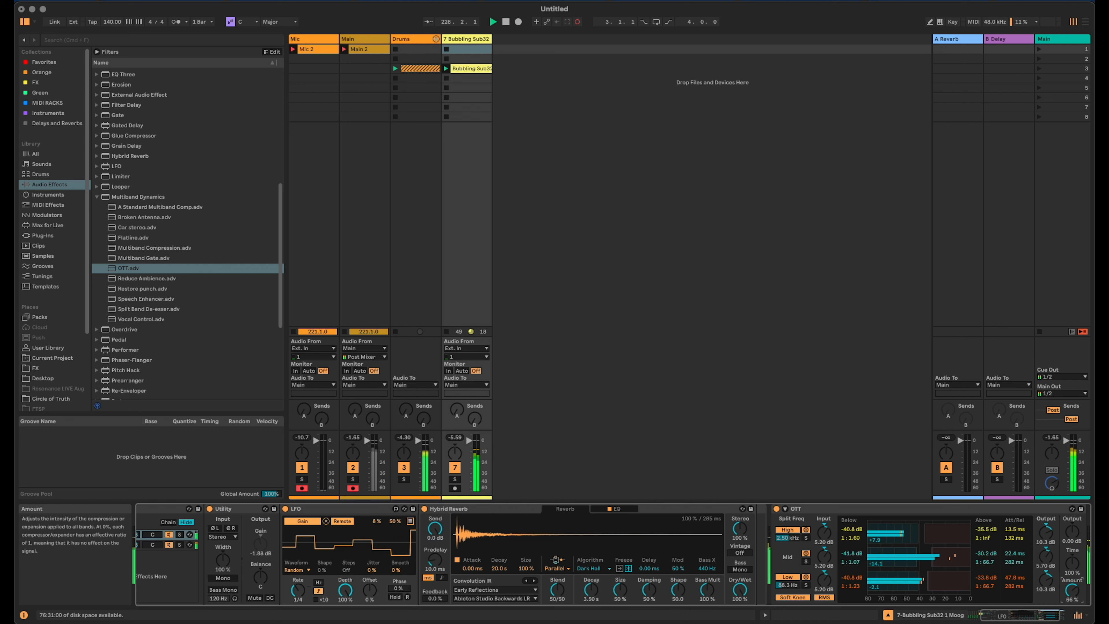
Lower the volume of the rack's Dry chain to -10.0 dB
{"action": "scroll", "coordinate": [276, 569], "scroll_direction": "left", "scroll_amount": 4}
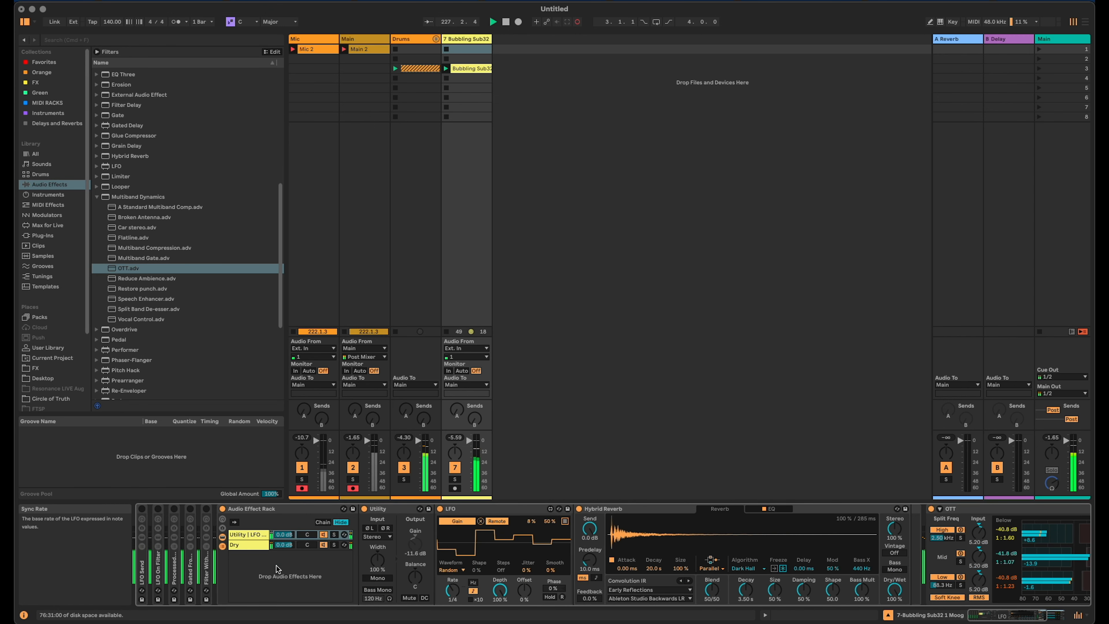
{"action": "left_click_drag", "start_coordinate": [284, 545], "coordinate": [284, 557]}
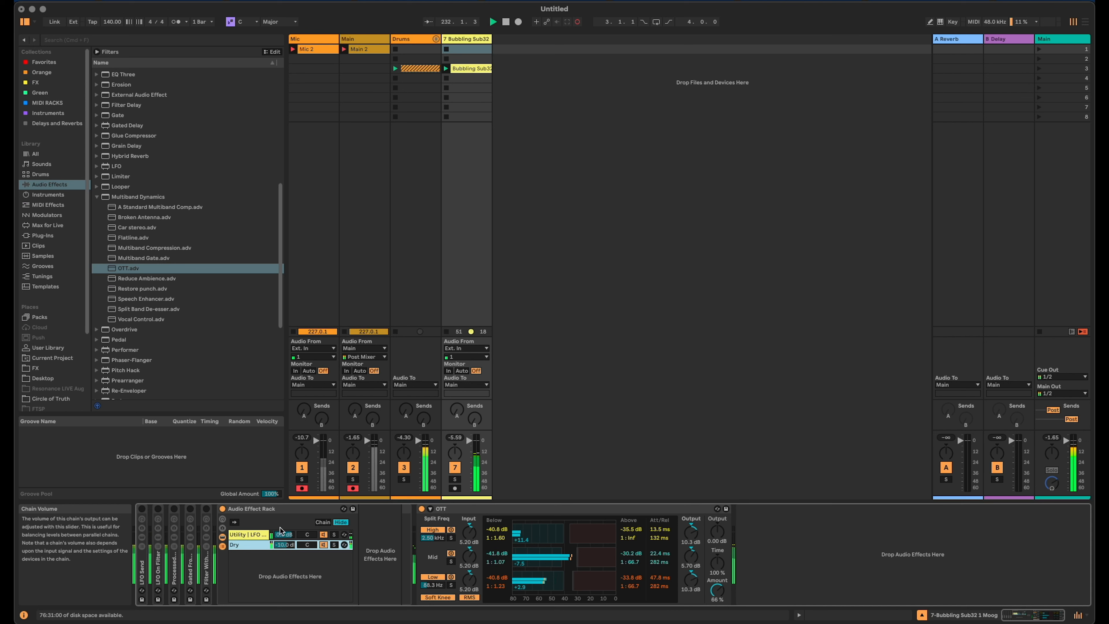
Group the Audio Effect Rack and OTT into an outer rack, fold the inner rack, and deactivate the outer one
{"action": "left_click", "coordinate": [275, 511]}
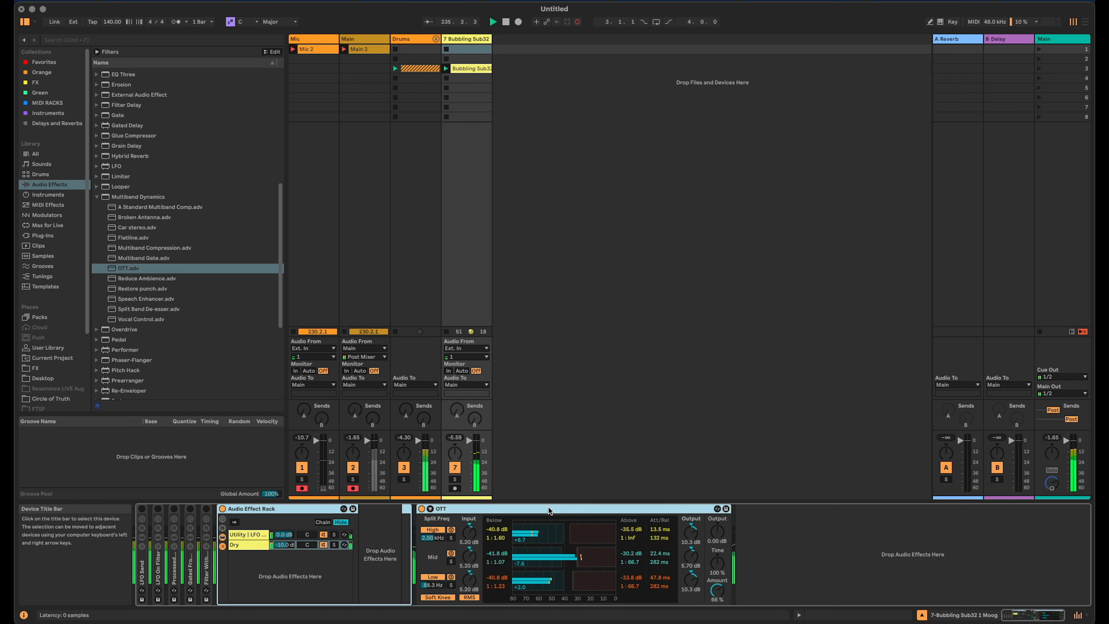
{"action": "key", "text": "super+g"}
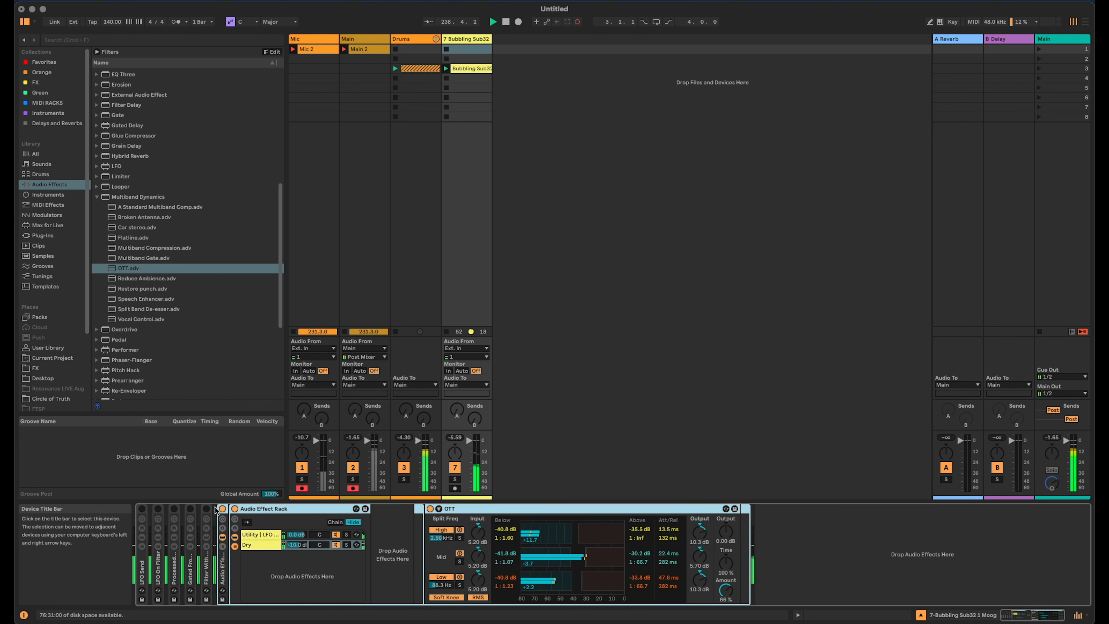
{"action": "double_click", "coordinate": [257, 510]}
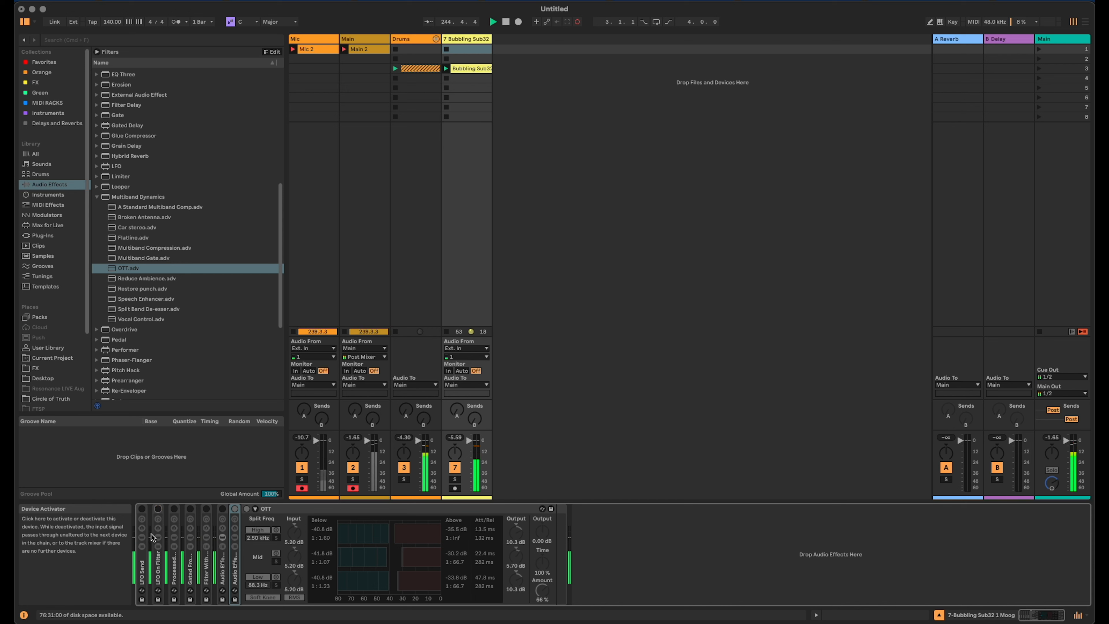
Add a new Hybrid Reverb after the deactivated rack, with Dry/Wet at 100% and Decay at 6.68 s
{"action": "left_click", "coordinate": [97, 196]}
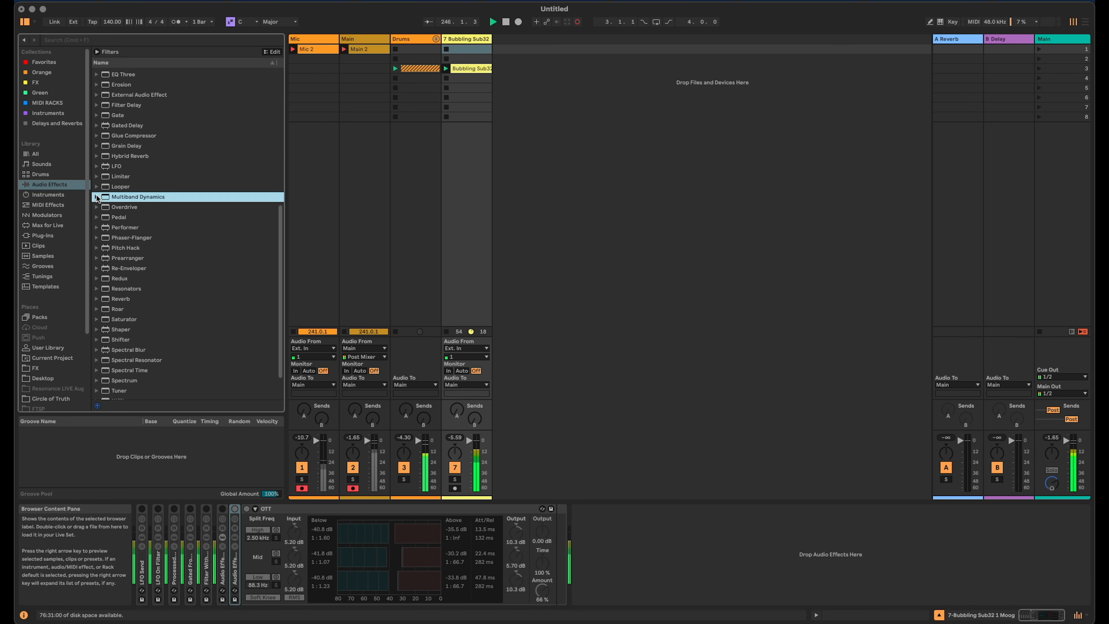
{"action": "scroll", "coordinate": [145, 141], "scroll_direction": "up", "scroll_amount": 3}
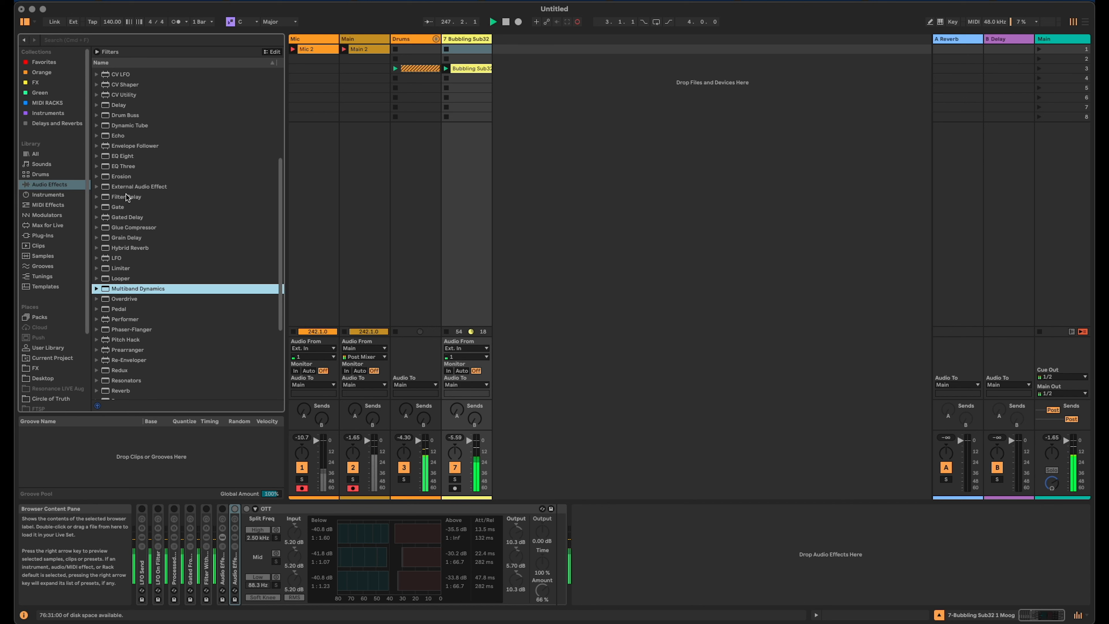
{"action": "left_click_drag", "start_coordinate": [128, 248], "coordinate": [784, 546]}
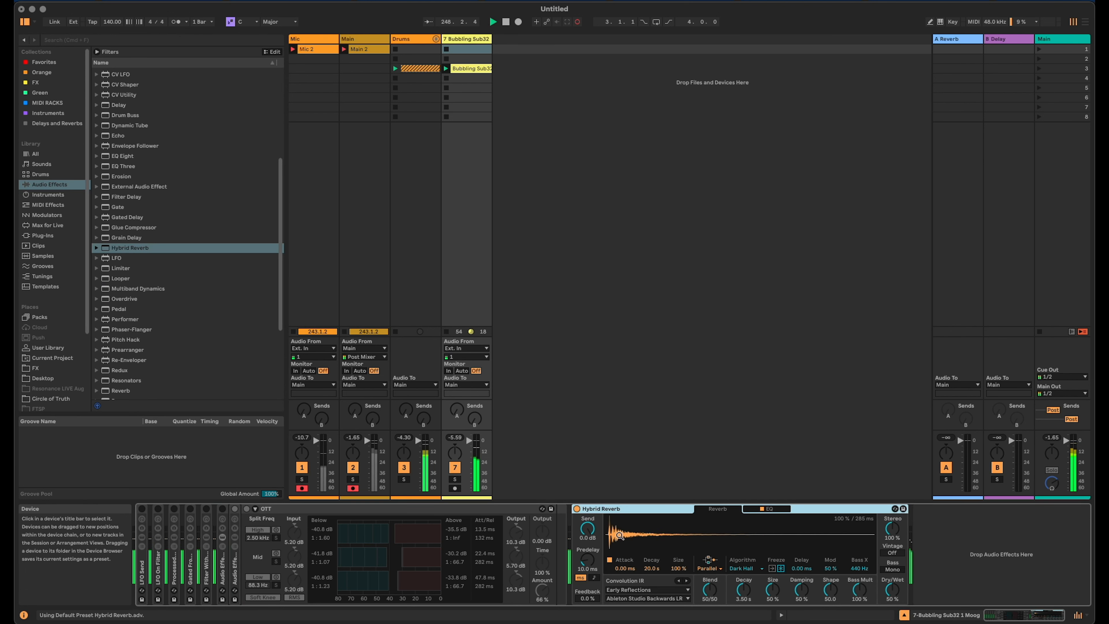
{"action": "left_click_drag", "start_coordinate": [891, 589], "coordinate": [892, 546]}
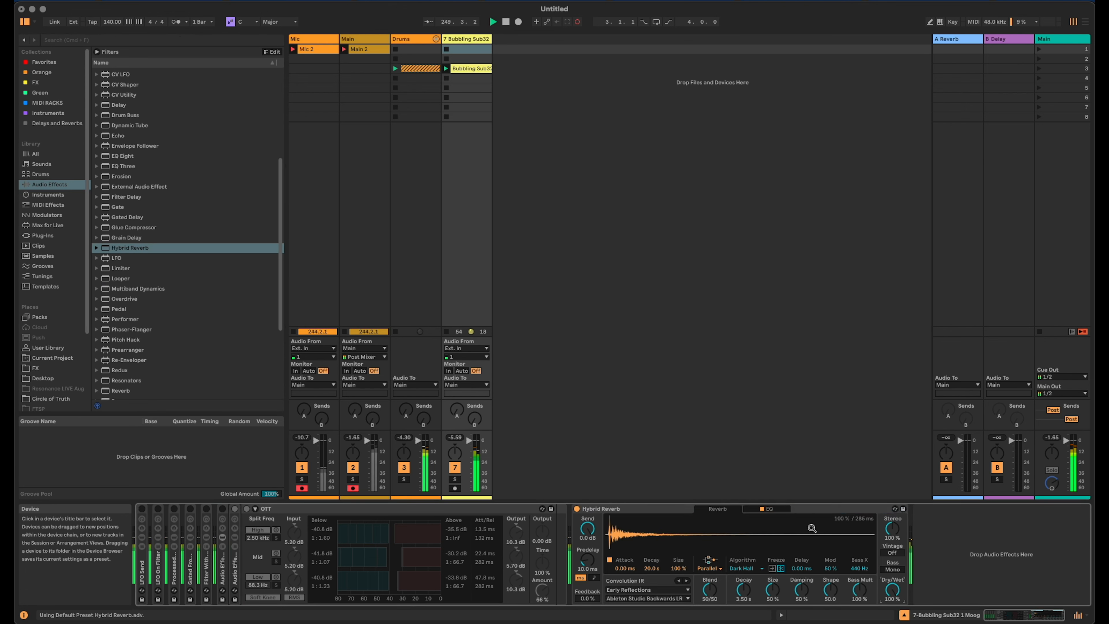
{"action": "left_click_drag", "start_coordinate": [744, 590], "coordinate": [743, 577]}
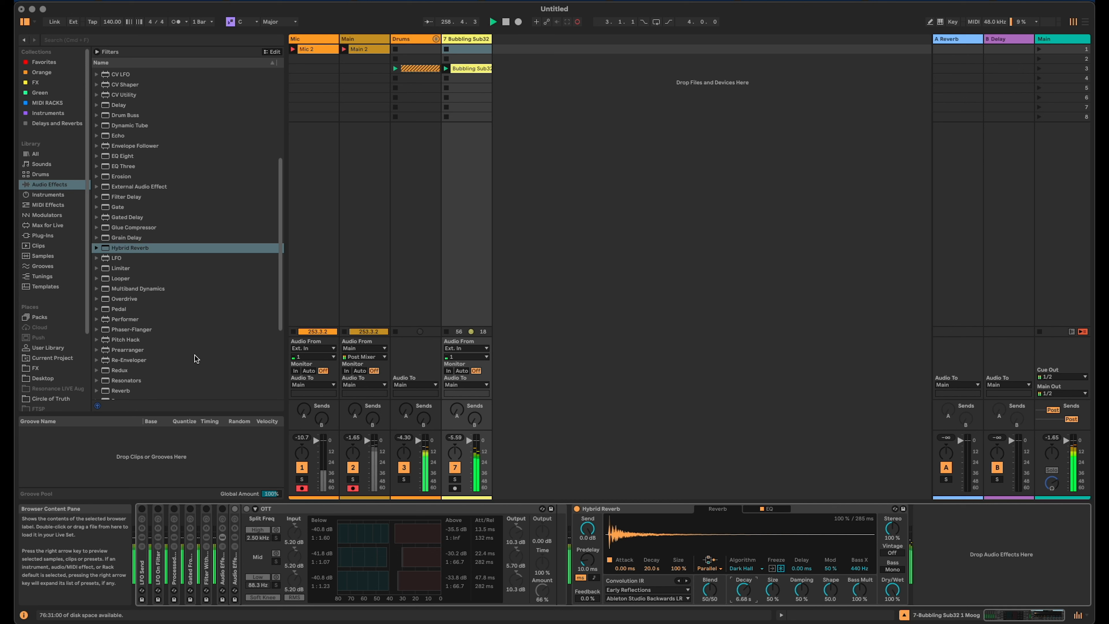
Add an LFO after the Hybrid Reverb with a Random waveform and a beat-synced rate of 1/8
{"action": "scroll", "coordinate": [195, 356], "scroll_direction": "down", "scroll_amount": 5}
{"action": "left_click_drag", "start_coordinate": [116, 128], "coordinate": [936, 559]}
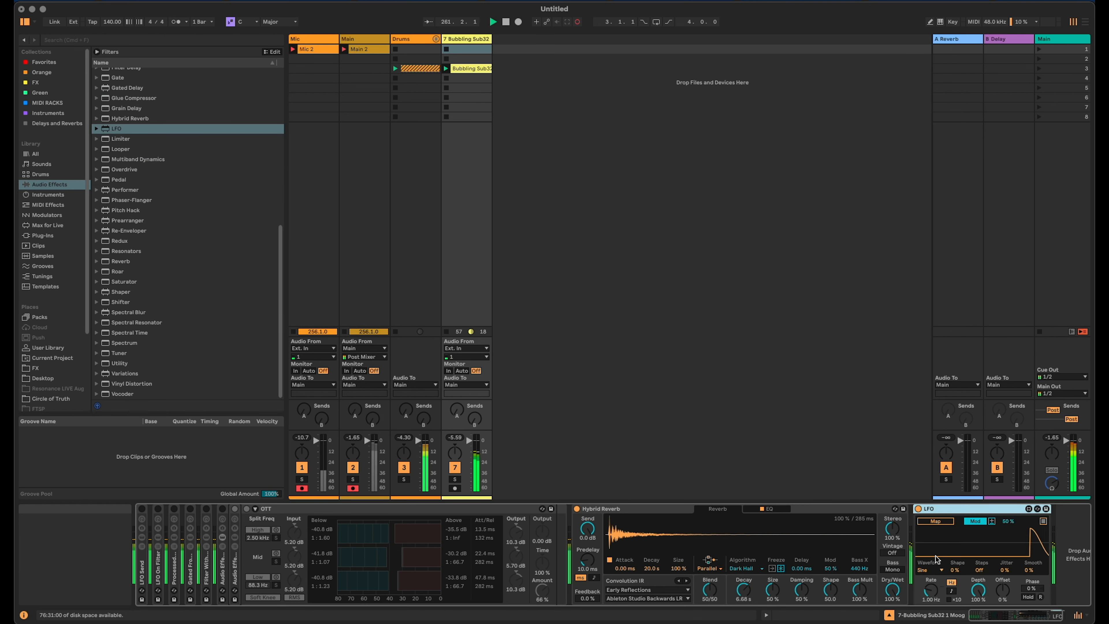
{"action": "left_click", "coordinate": [929, 569]}
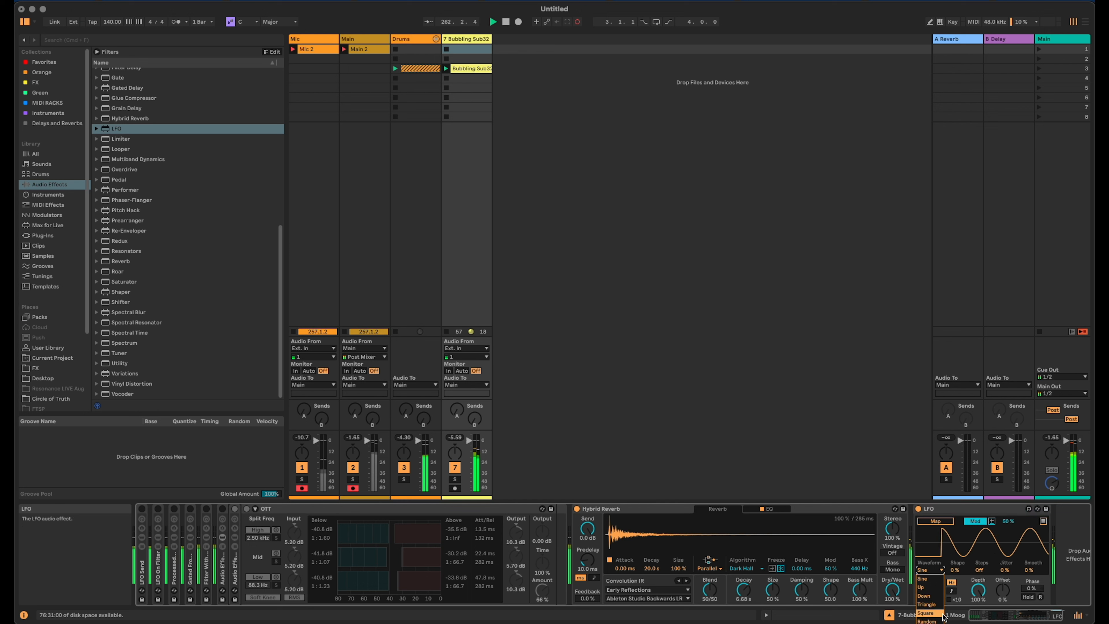
{"action": "left_click", "coordinate": [938, 620]}
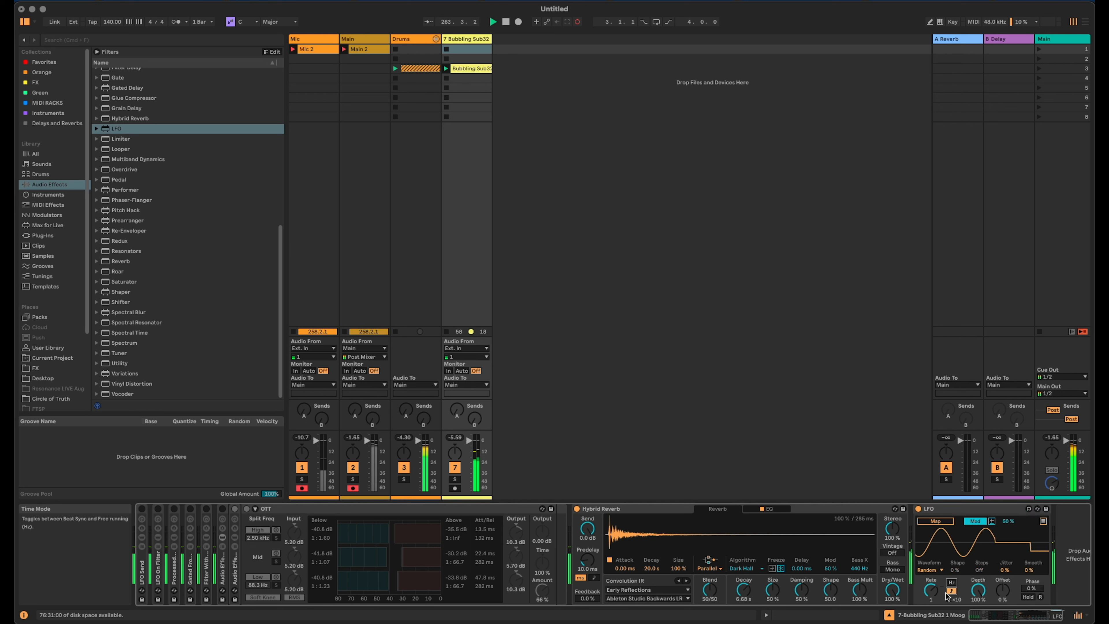
{"action": "left_click_drag", "start_coordinate": [931, 589], "coordinate": [931, 603]}
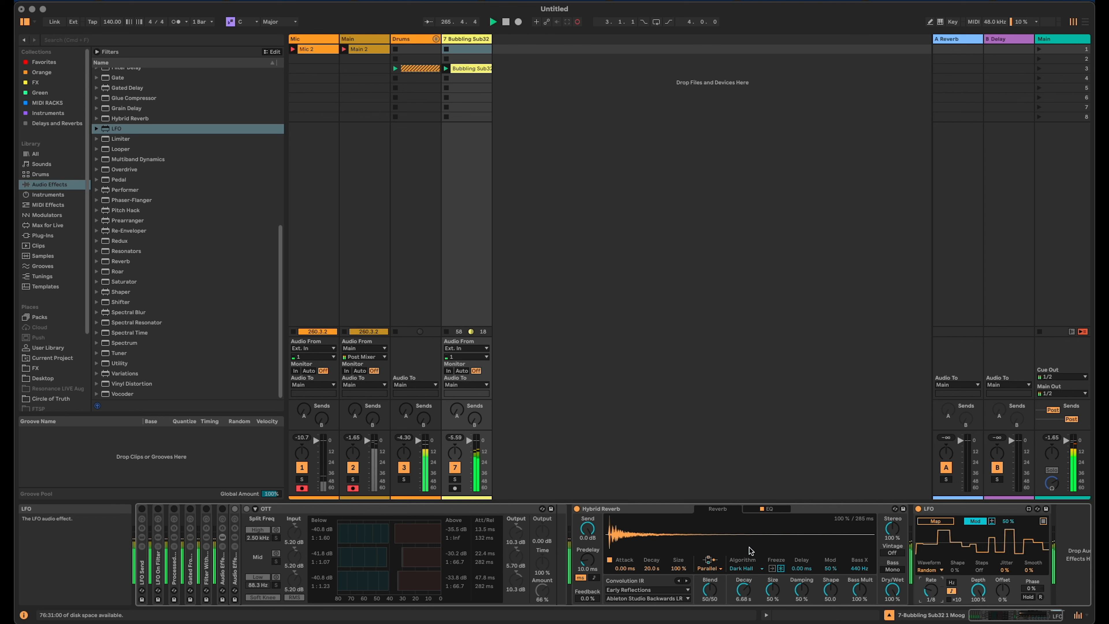
In the Hybrid Reverb's EQ, switch the highest band to a high-cut filter
{"action": "left_click", "coordinate": [771, 510]}
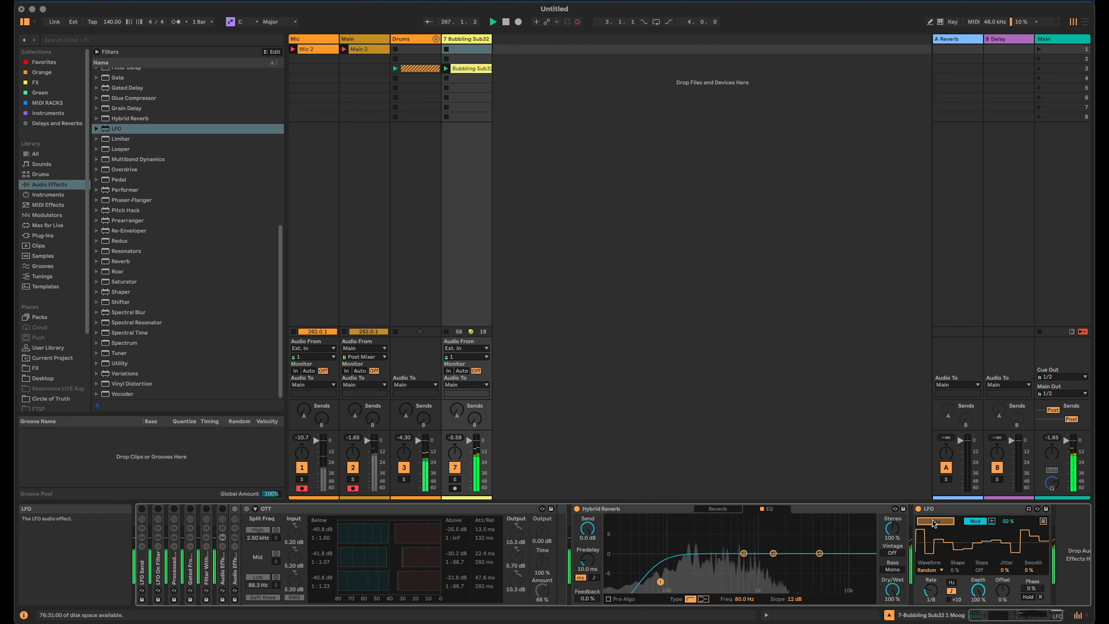
{"action": "left_click", "coordinate": [819, 553]}
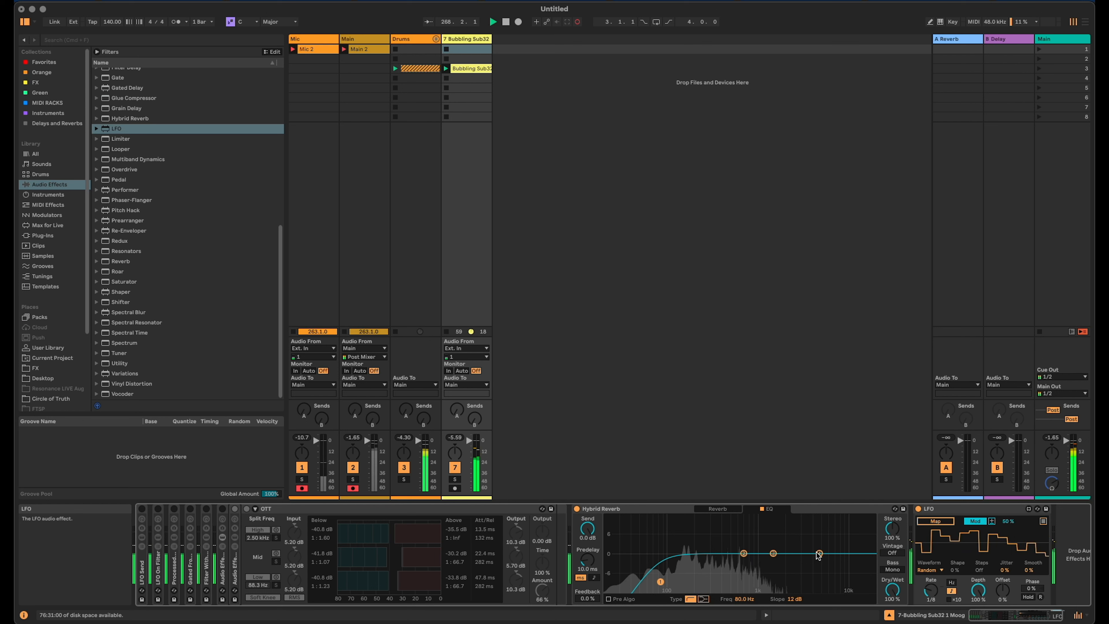
{"action": "left_click", "coordinate": [690, 598]}
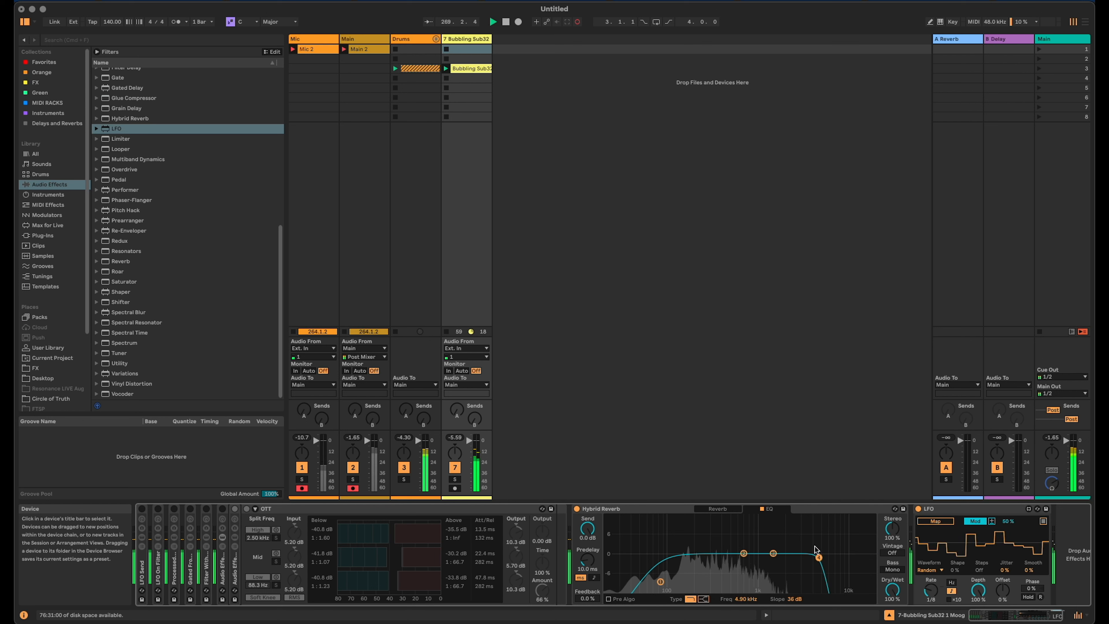
Map the LFO to the reverb EQ's high-cut frequency and reshape the other bands, with the upper-mid band at 1.40 kHz and -3.1 dB
{"action": "left_click", "coordinate": [935, 520]}
{"action": "left_click", "coordinate": [742, 598]}
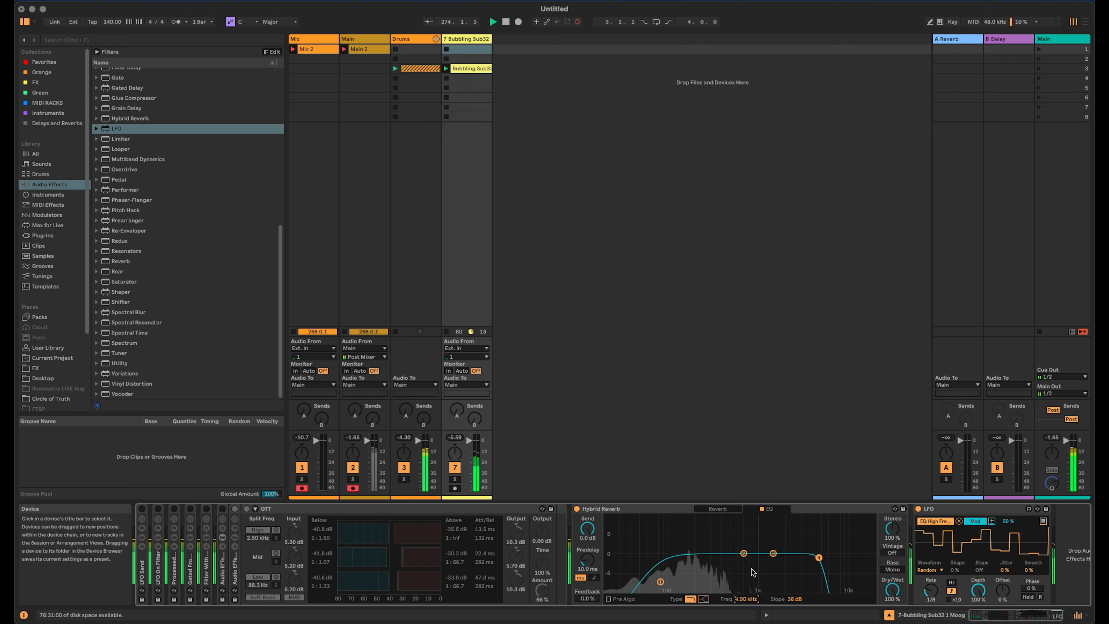
{"action": "left_click_drag", "start_coordinate": [743, 554], "coordinate": [770, 563]}
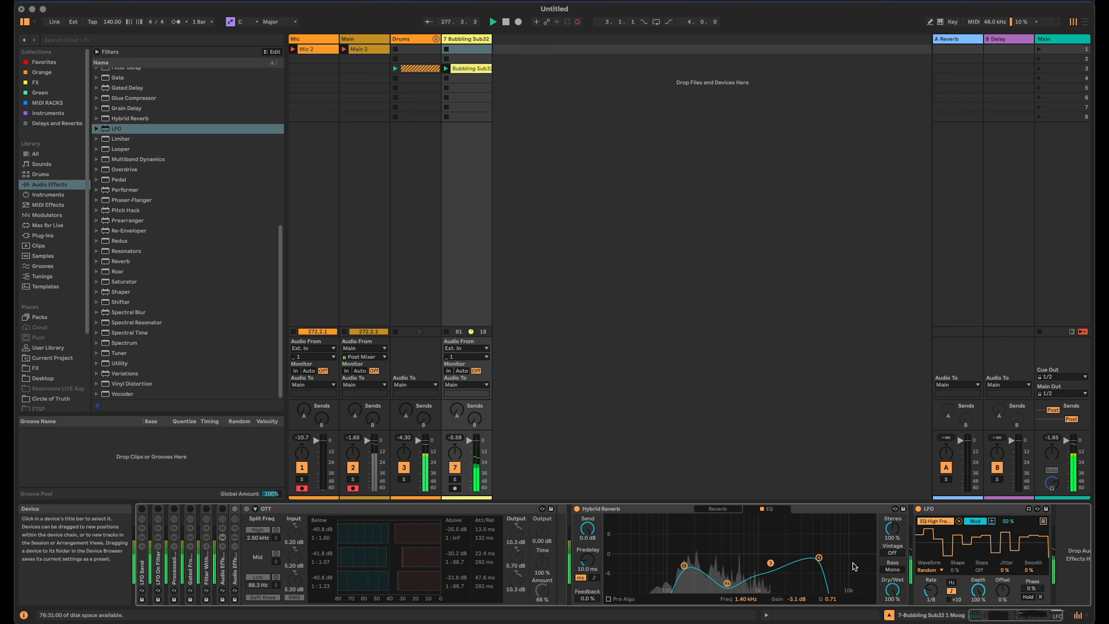
Group the Hybrid Reverb and LFO into an Audio Effect Rack and create an empty second chain in it
{"action": "left_click_drag", "start_coordinate": [998, 616], "coordinate": [1005, 617]}
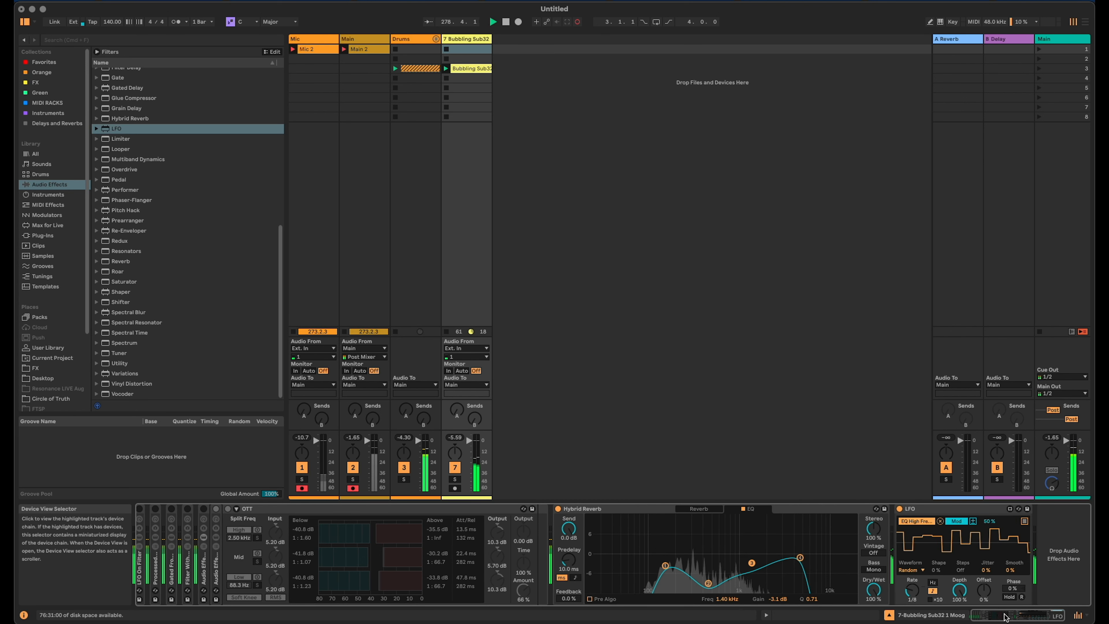
{"action": "left_click", "coordinate": [603, 511]}
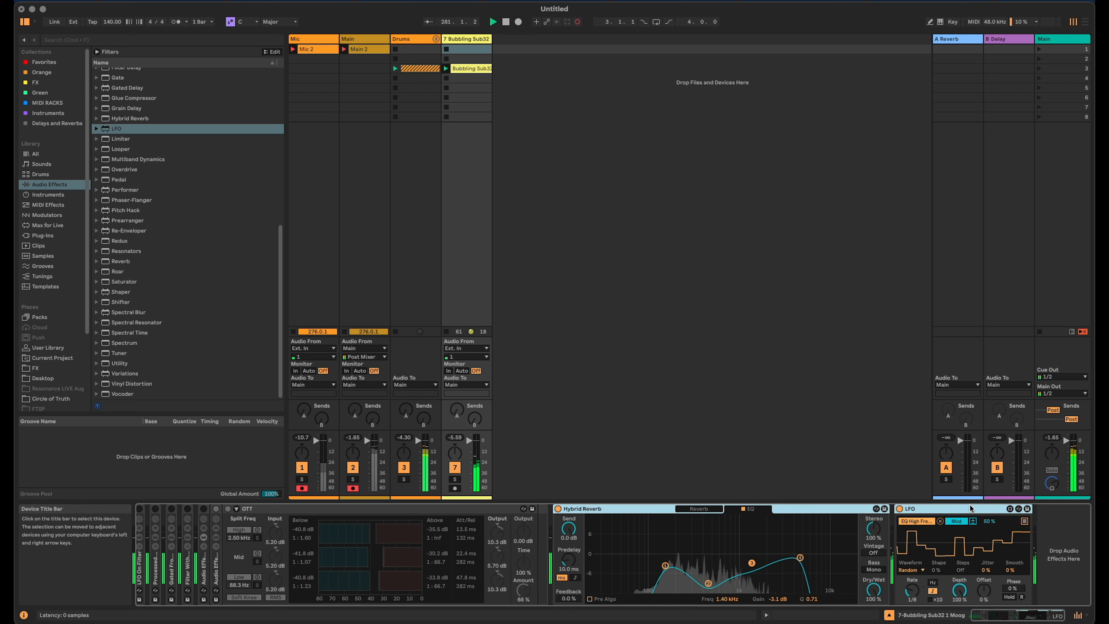
{"action": "key", "text": "super+g"}
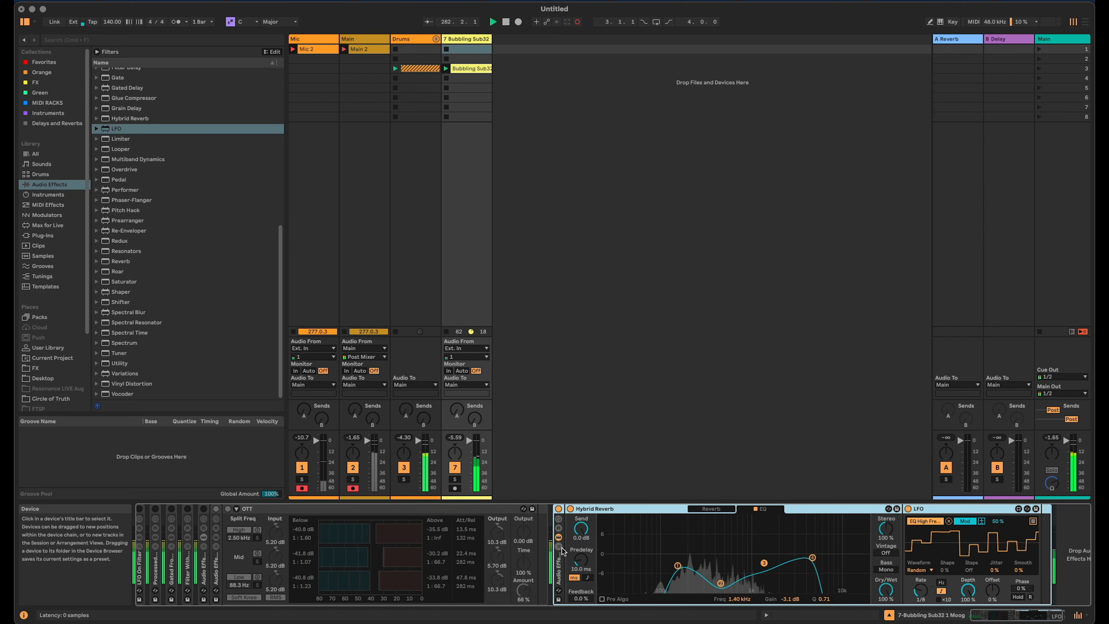
{"action": "left_click", "coordinate": [558, 546]}
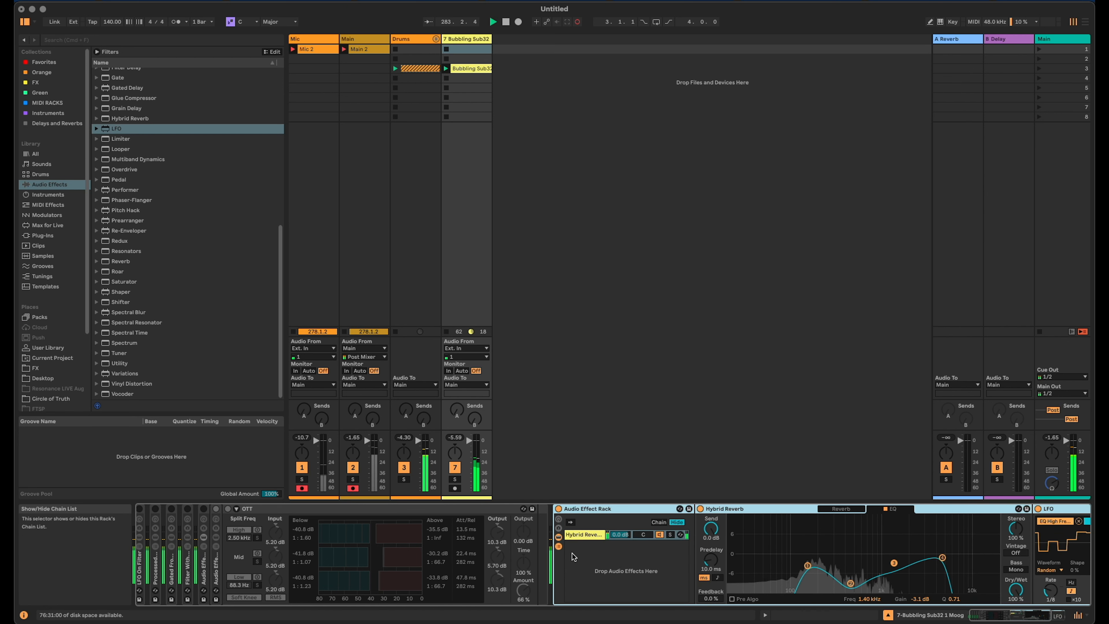
{"action": "right_click", "coordinate": [576, 558]}
{"action": "left_click", "coordinate": [597, 559]}
Add a Compressor after the LFO in the rack's Hybrid Reverb chain
{"action": "left_click", "coordinate": [584, 534]}
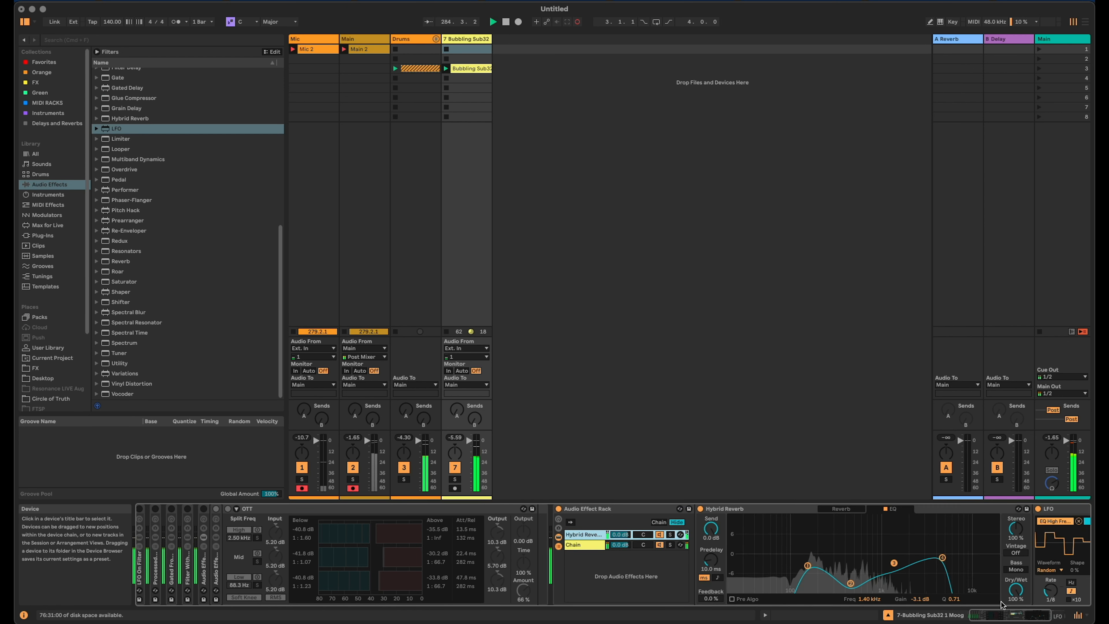
{"action": "left_click", "coordinate": [1002, 613]}
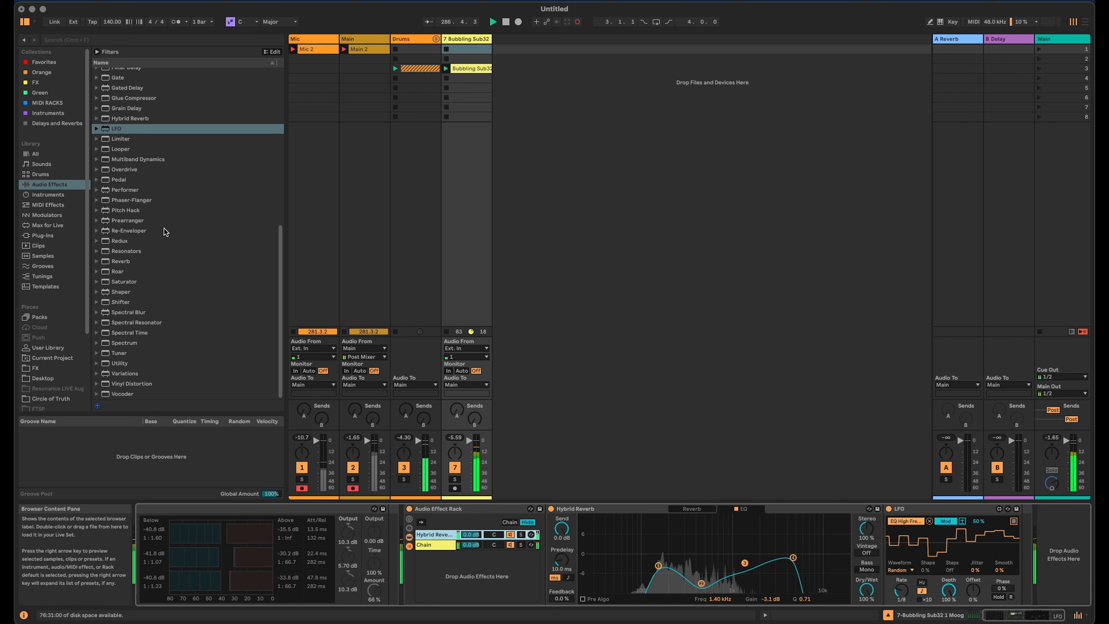
{"action": "scroll", "coordinate": [163, 228], "scroll_direction": "up", "scroll_amount": 4}
{"action": "scroll", "coordinate": [159, 218], "scroll_direction": "up", "scroll_amount": 3}
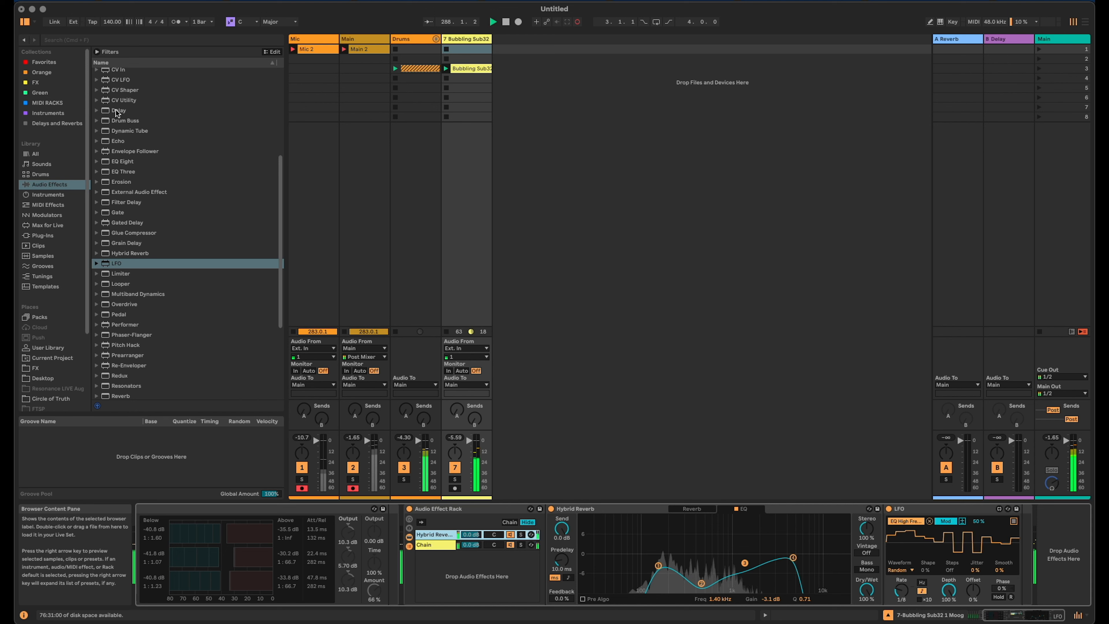
{"action": "scroll", "coordinate": [115, 109], "scroll_direction": "up", "scroll_amount": 3}
{"action": "left_click", "coordinate": [118, 74]}
{"action": "left_click_drag", "start_coordinate": [117, 72], "coordinate": [1025, 546]}
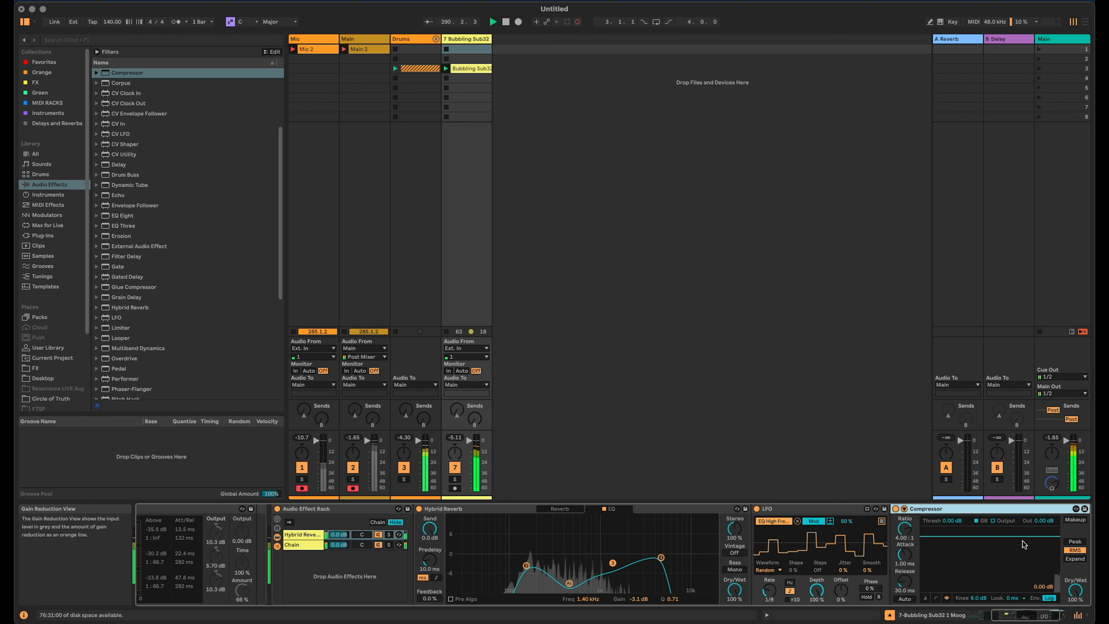
Enable the Compressor's external sidechain and feed it from the 7-Bubbling Sub track, tapped Pre FX
{"action": "left_click", "coordinate": [910, 519]}
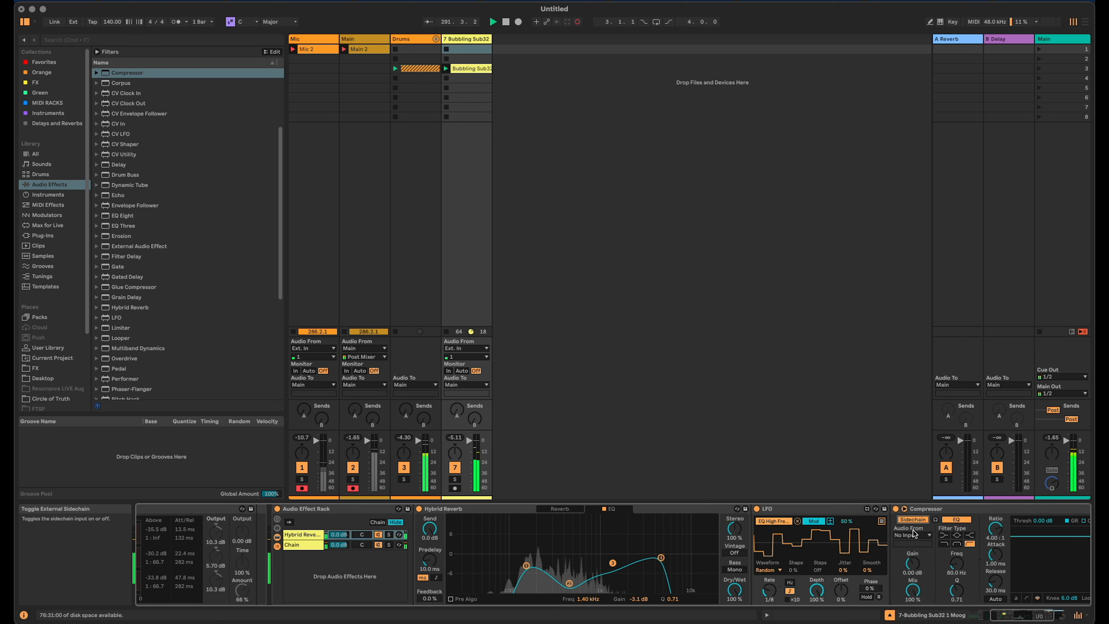
{"action": "left_click", "coordinate": [911, 535]}
{"action": "left_click", "coordinate": [935, 594]}
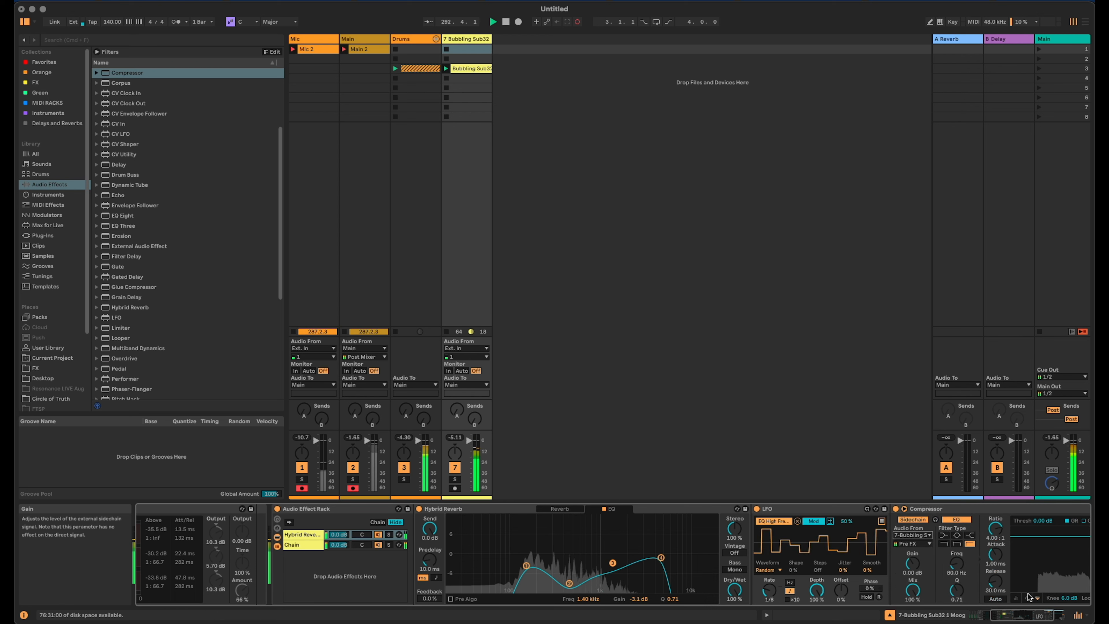
{"action": "left_click", "coordinate": [760, 545]}
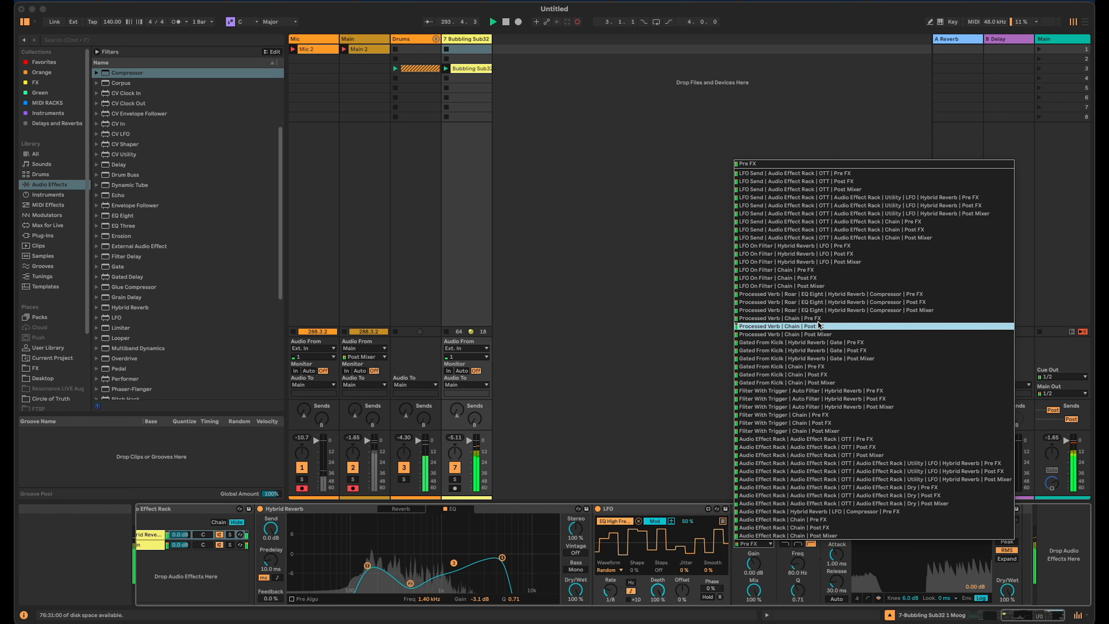
{"action": "left_click", "coordinate": [824, 165]}
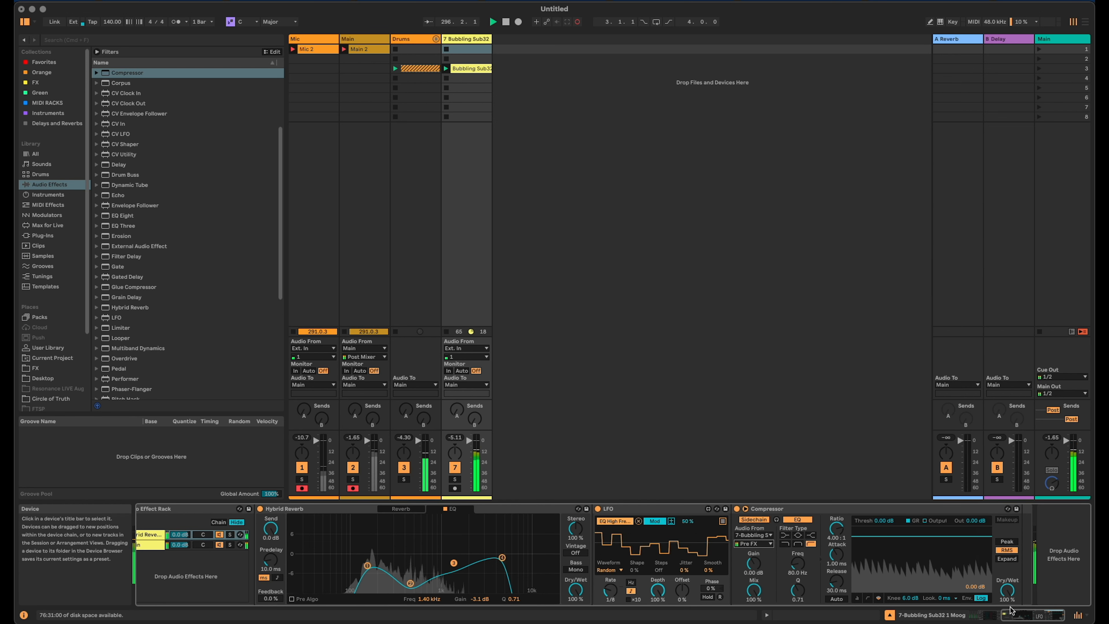
Set the Compressor's threshold to -22.0 dB and its ratio to inf:1
{"action": "scroll", "coordinate": [244, 557], "scroll_direction": "left", "scroll_amount": 10}
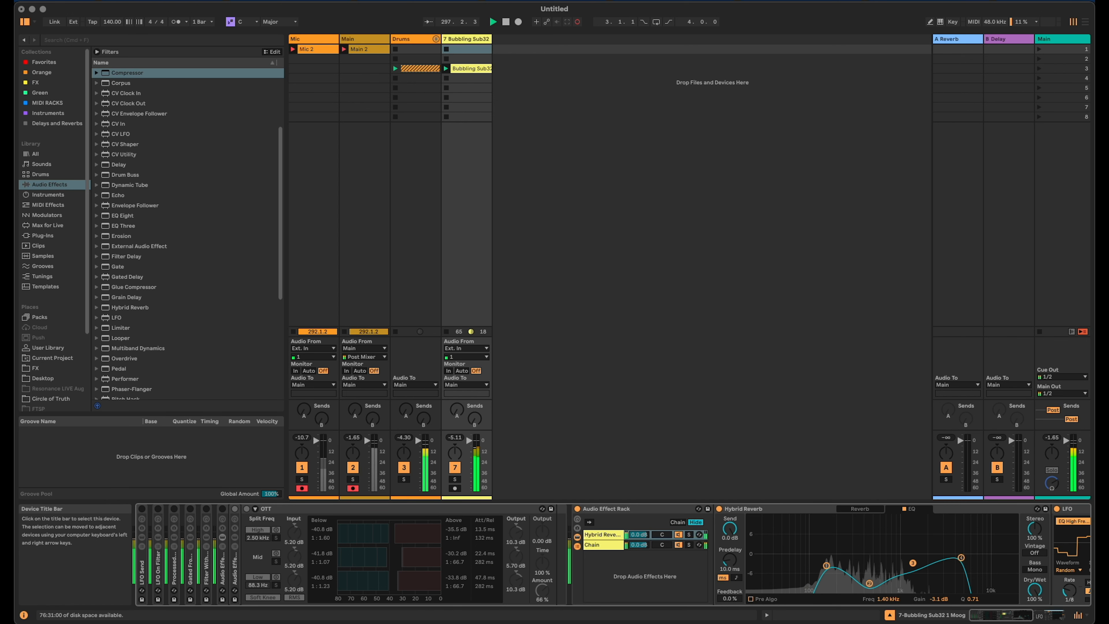
{"action": "scroll", "coordinate": [870, 562], "scroll_direction": "right", "scroll_amount": 10}
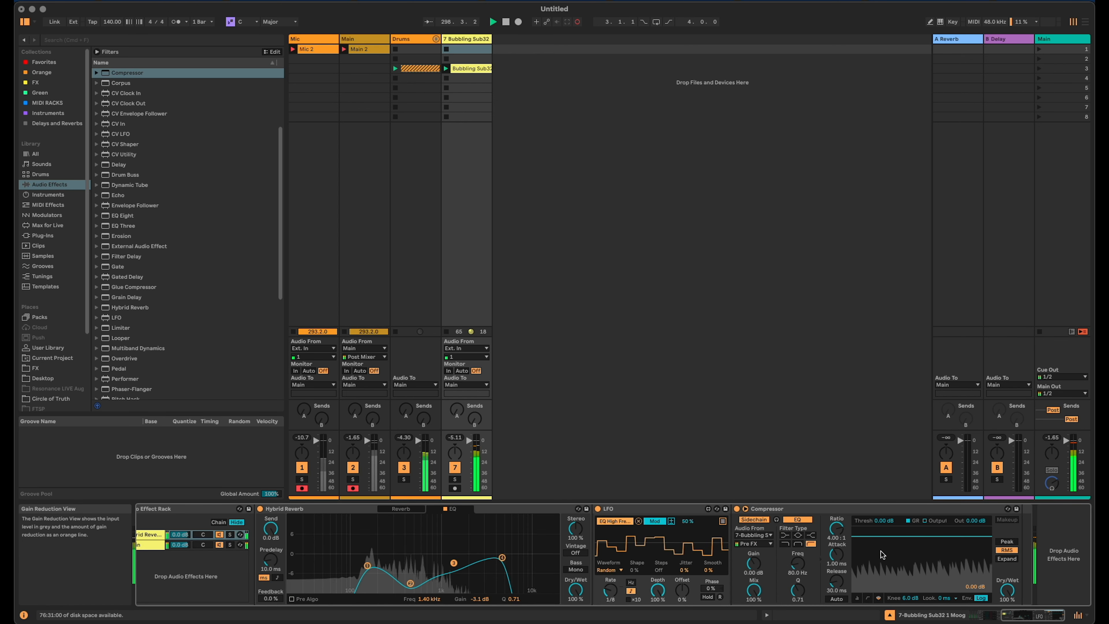
{"action": "left_click_drag", "start_coordinate": [871, 535], "coordinate": [871, 570]}
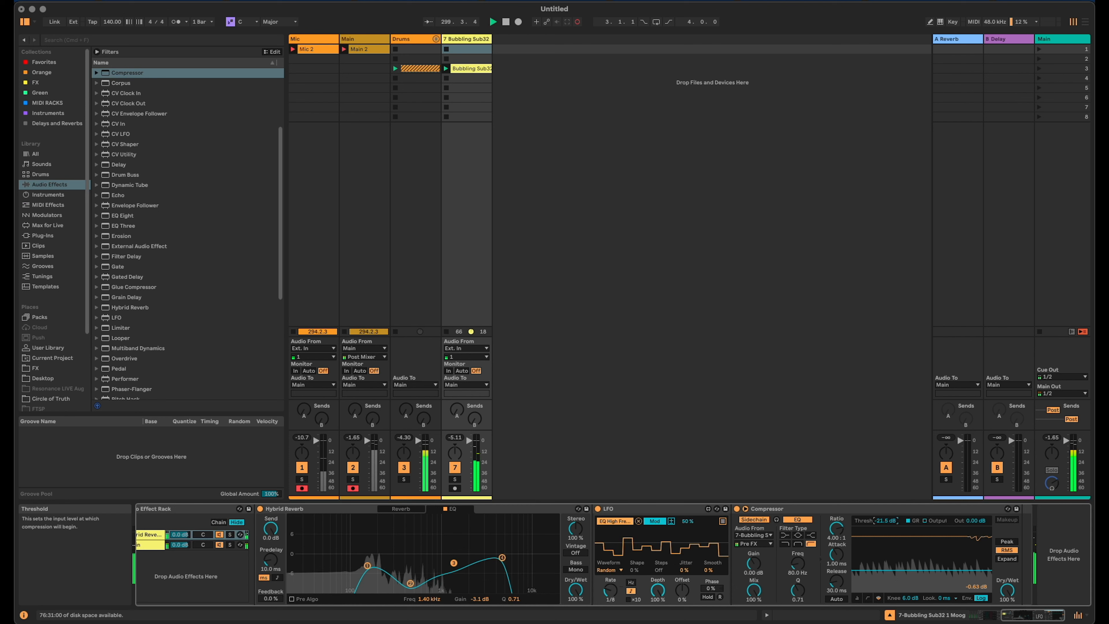
{"action": "left_click_drag", "start_coordinate": [835, 527], "coordinate": [835, 481]}
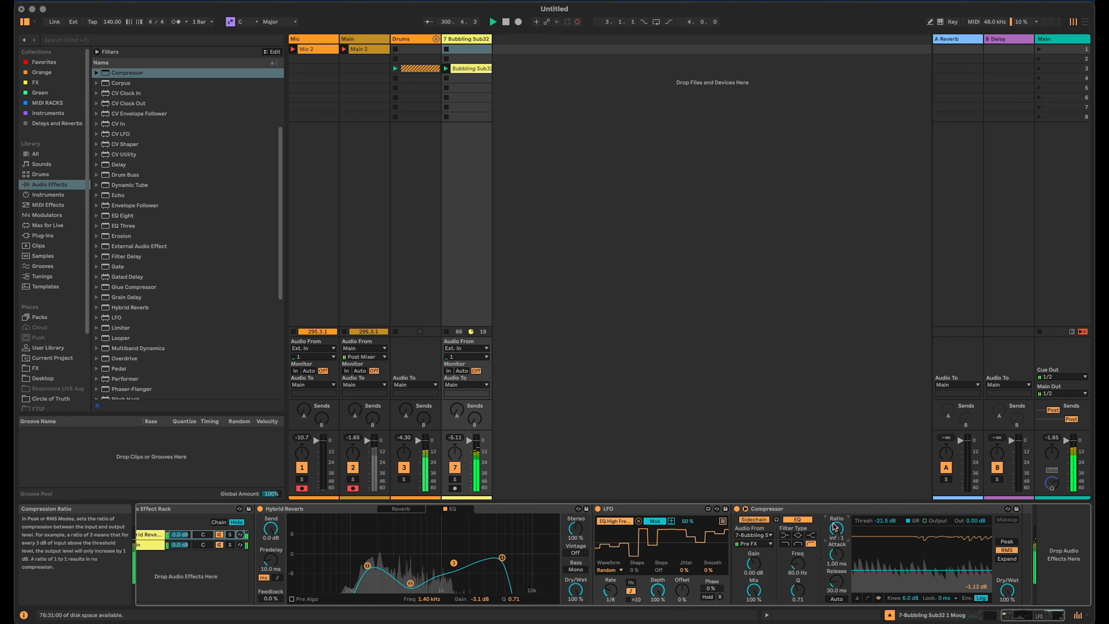
{"action": "left_click_drag", "start_coordinate": [885, 522], "coordinate": [885, 525]}
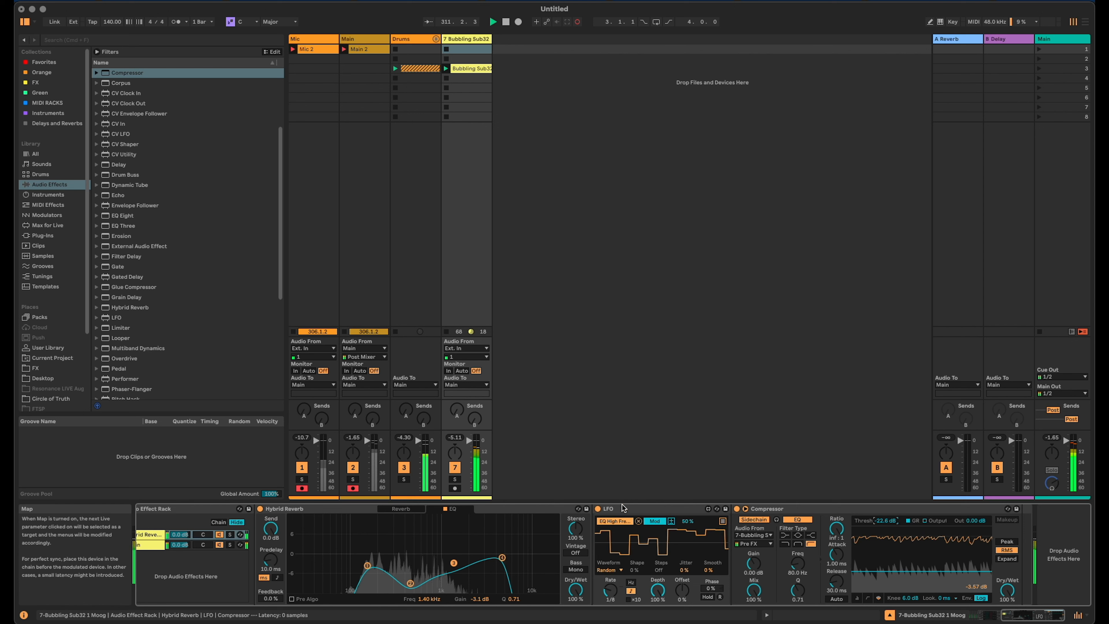
Fold and deactivate the new reverb rack, and fold the OTT device before it
{"action": "left_click", "coordinate": [1015, 617]}
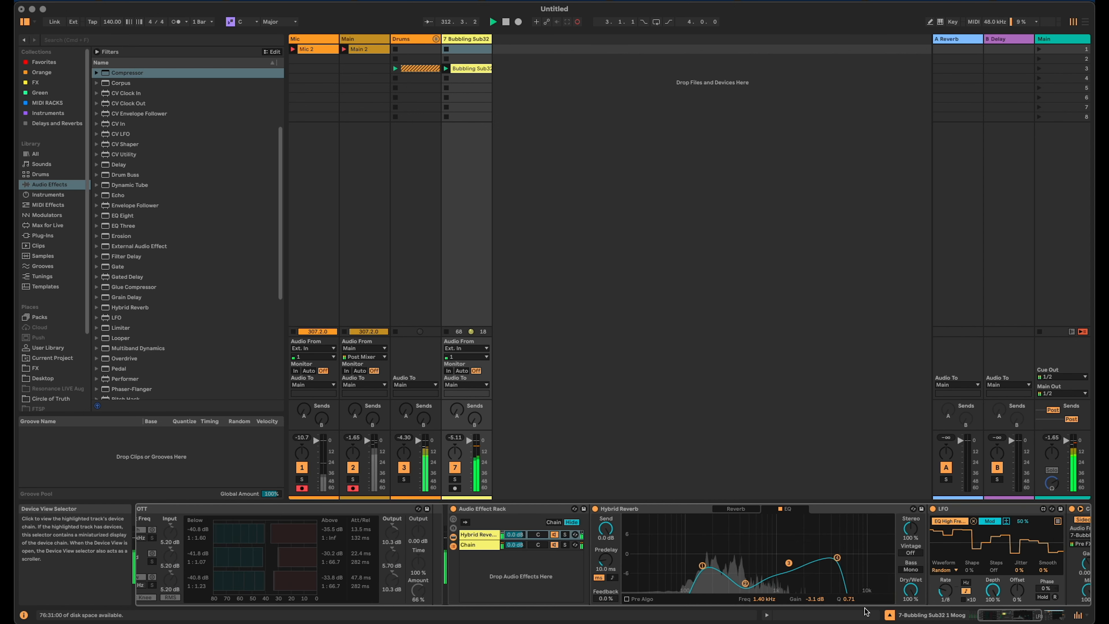
{"action": "double_click", "coordinate": [510, 506]}
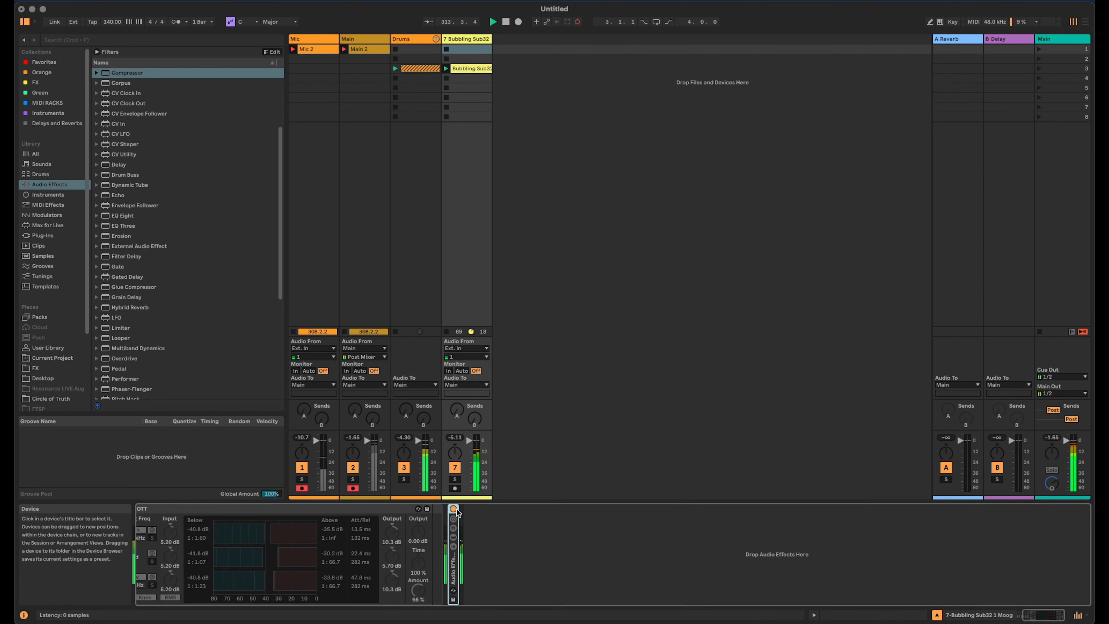
{"action": "left_click", "coordinate": [1039, 617]}
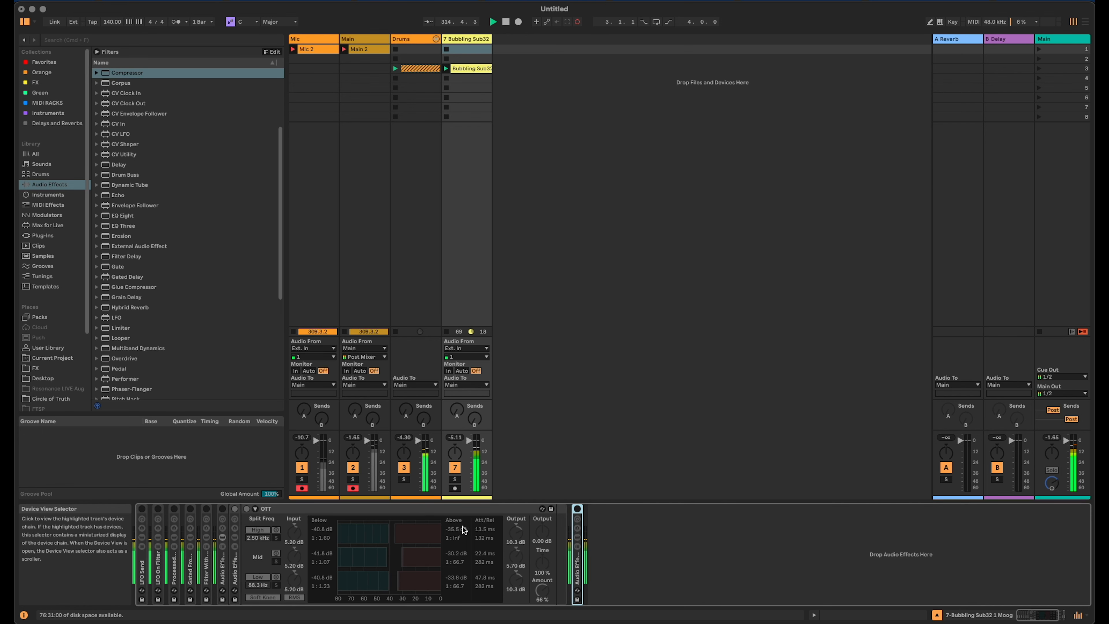
{"action": "double_click", "coordinate": [385, 508]}
{"action": "left_click", "coordinate": [391, 567]}
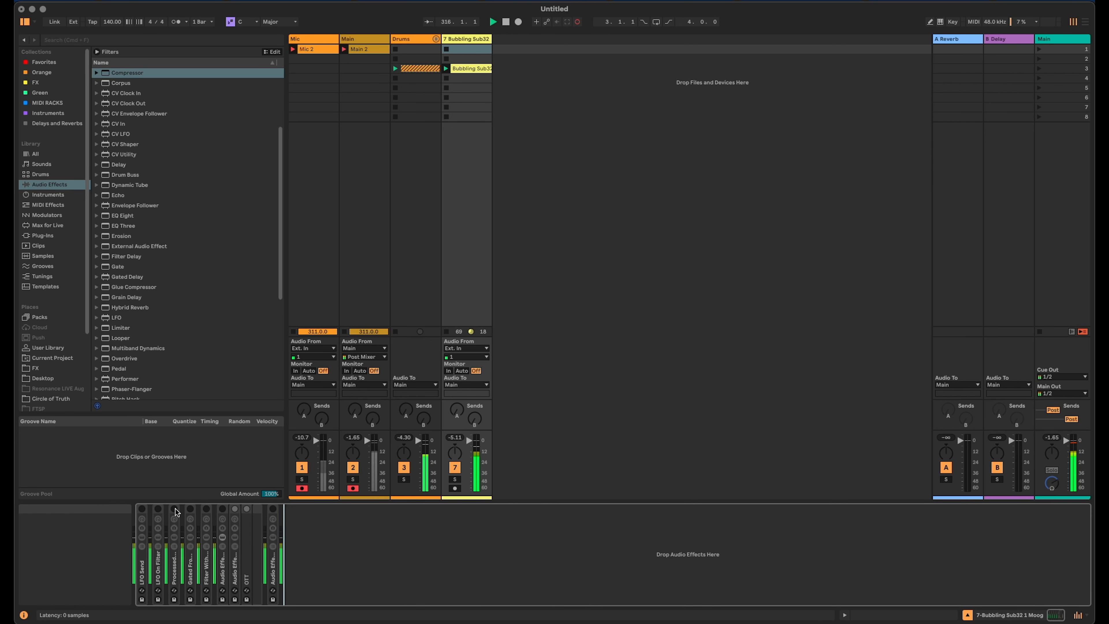
Audition the Processed Verb rack briefly, switch it off, and add a Roar device at the end of the chain
{"action": "left_click", "coordinate": [174, 510]}
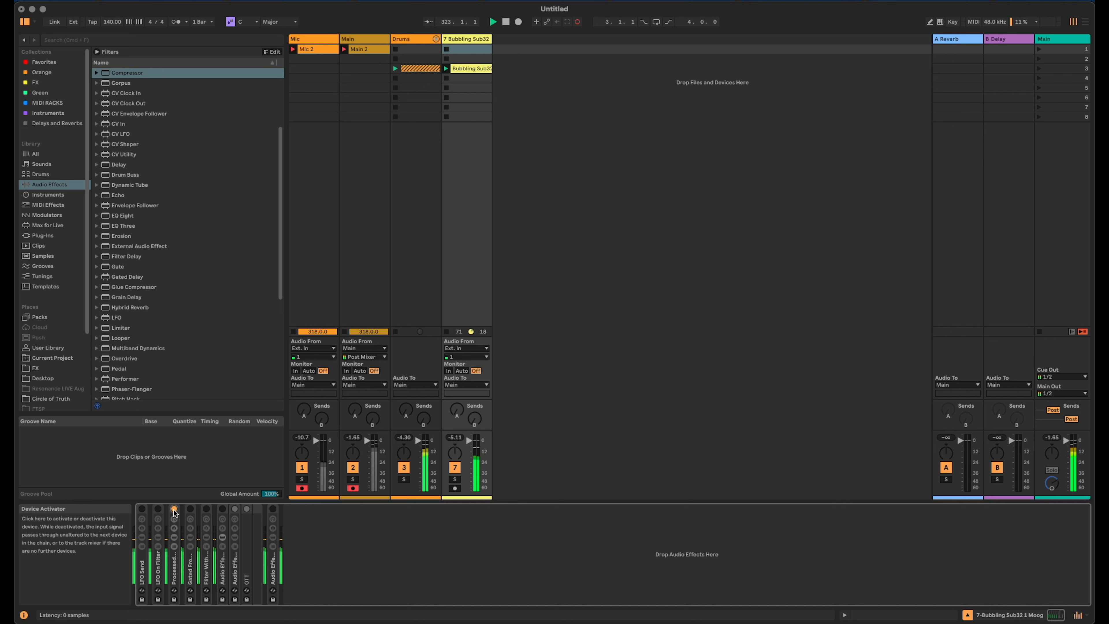
{"action": "scroll", "coordinate": [161, 326], "scroll_direction": "down", "scroll_amount": 5}
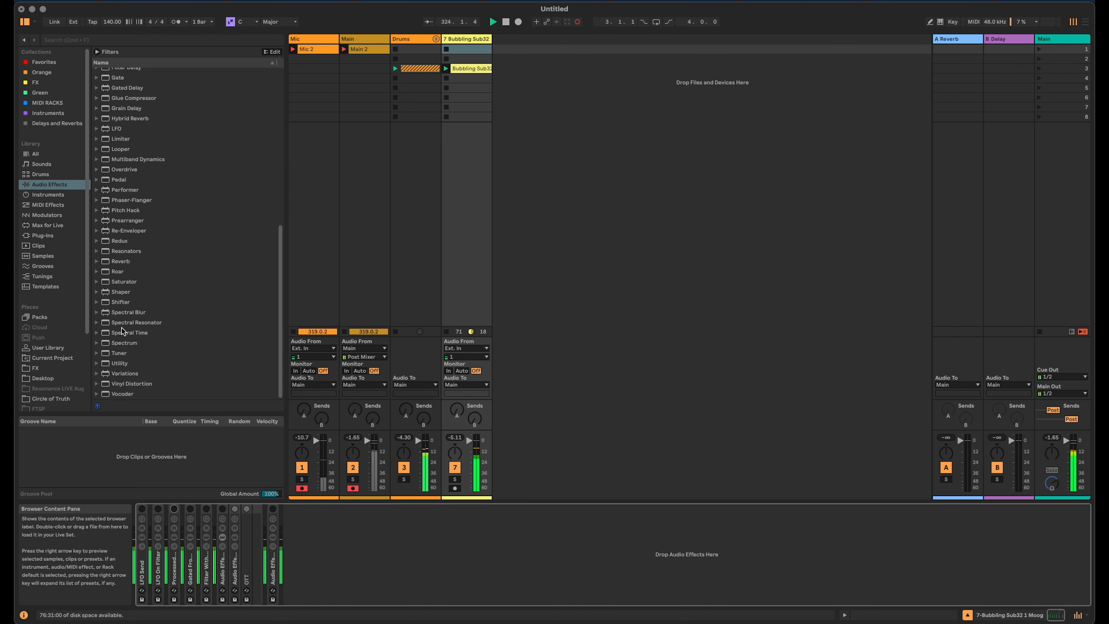
{"action": "left_click_drag", "start_coordinate": [117, 271], "coordinate": [472, 578]}
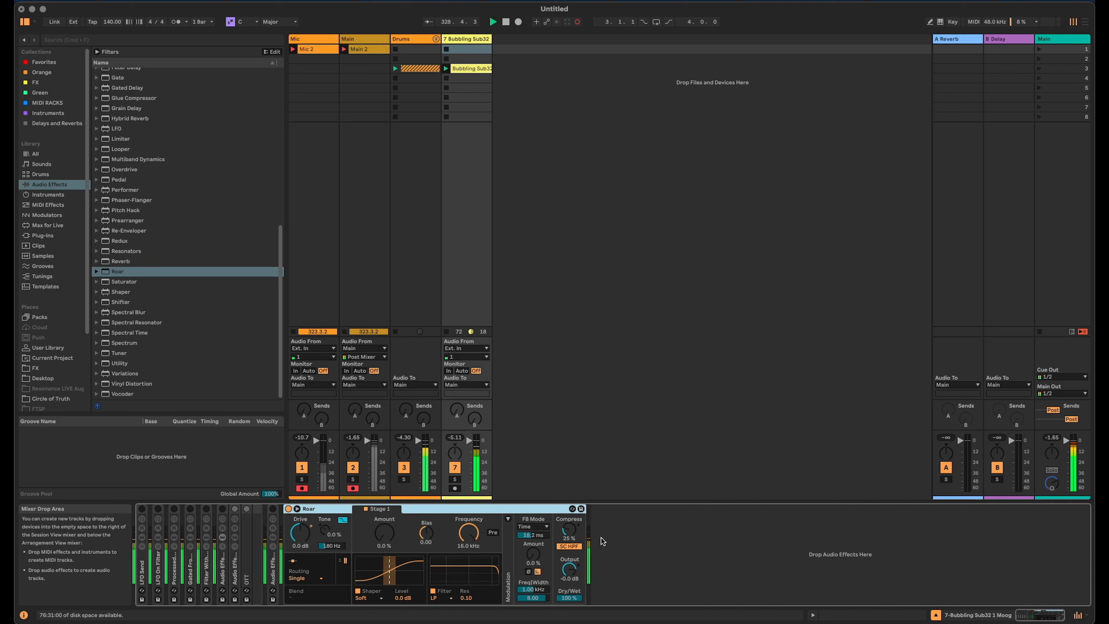
Raise Roar's drive to 24 dB and lower its output to -16 dB
{"action": "left_click_drag", "start_coordinate": [299, 534], "coordinate": [299, 516]}
{"action": "left_click_drag", "start_coordinate": [569, 569], "coordinate": [569, 587]}
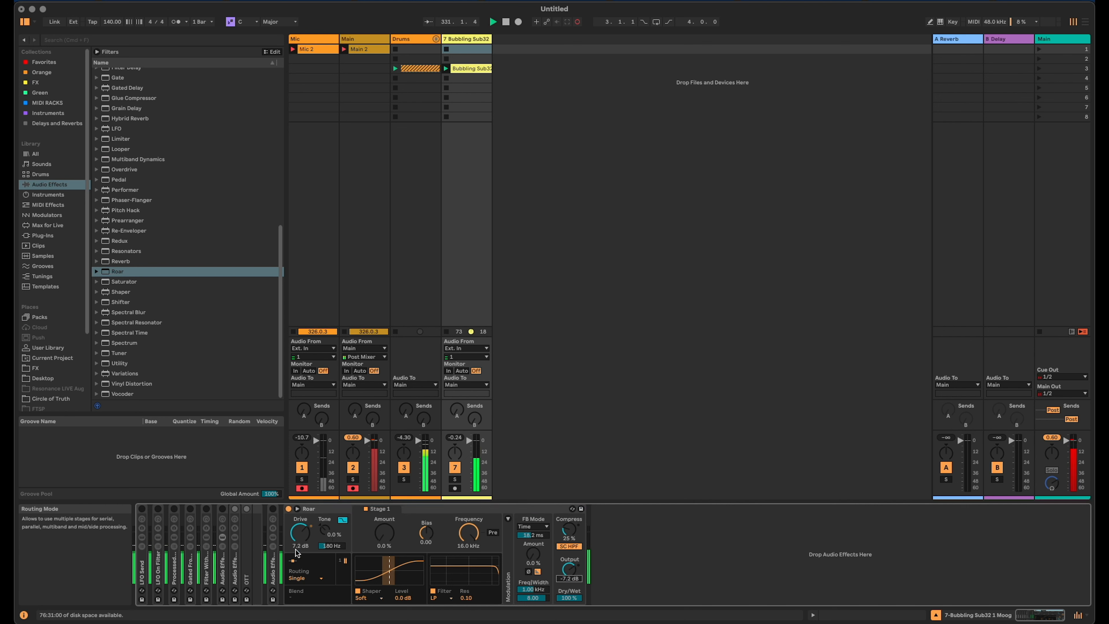
{"action": "left_click_drag", "start_coordinate": [304, 535], "coordinate": [305, 518]}
{"action": "left_click_drag", "start_coordinate": [569, 570], "coordinate": [569, 576]}
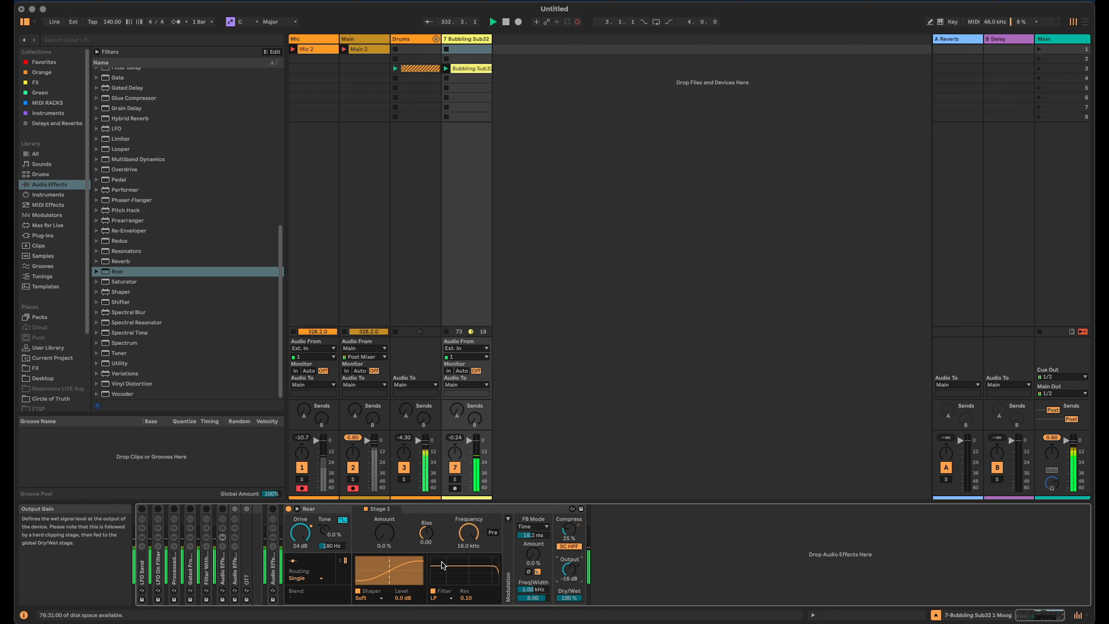
Compare the sound with Roar bypassed and active, and lower Roar's output to -18 dB
{"action": "left_click", "coordinate": [288, 509]}
{"action": "left_click", "coordinate": [289, 509]}
{"action": "left_click_drag", "start_coordinate": [568, 571], "coordinate": [568, 574]}
{"action": "left_click", "coordinate": [288, 509]}
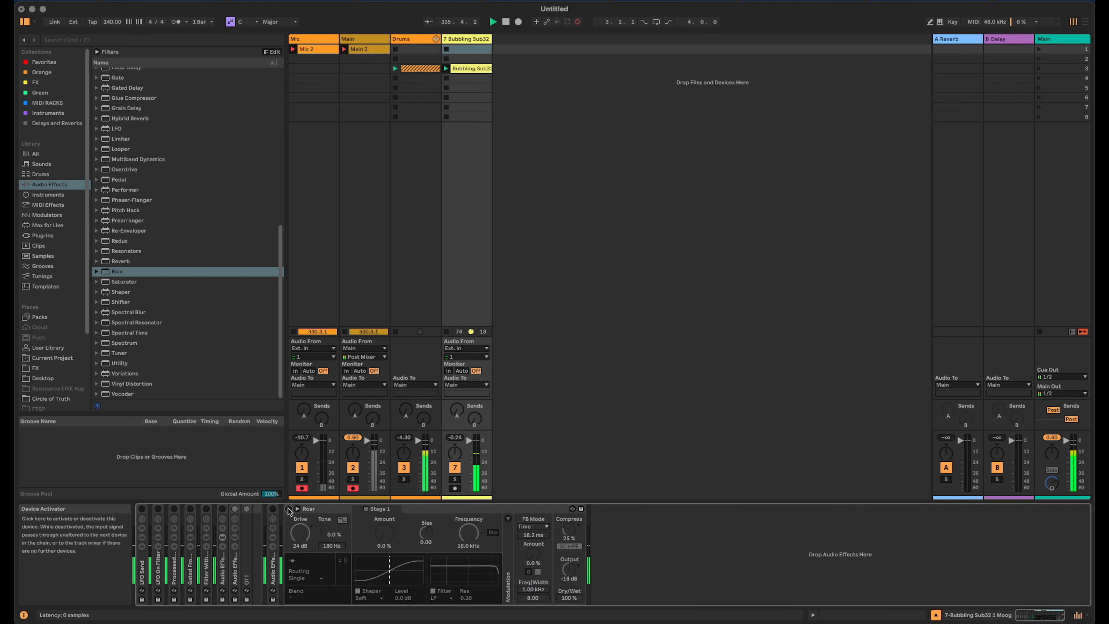
{"action": "left_click", "coordinate": [289, 509]}
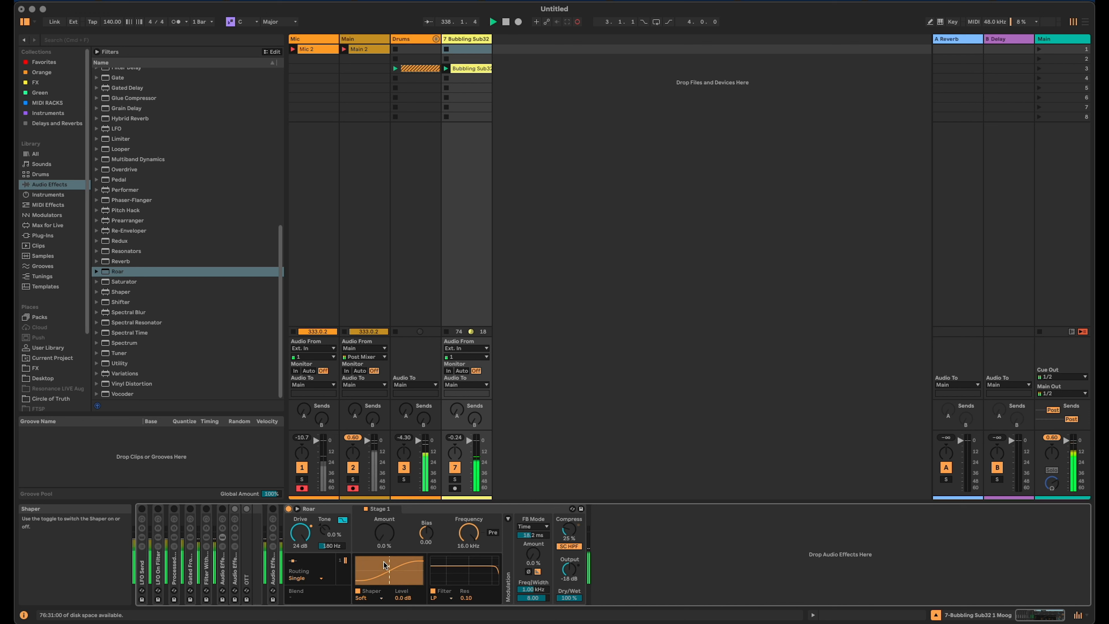
Raise Roar's shaper amount to 33% and change its shaper type to Fractal
{"action": "left_click_drag", "start_coordinate": [385, 533], "coordinate": [384, 537]}
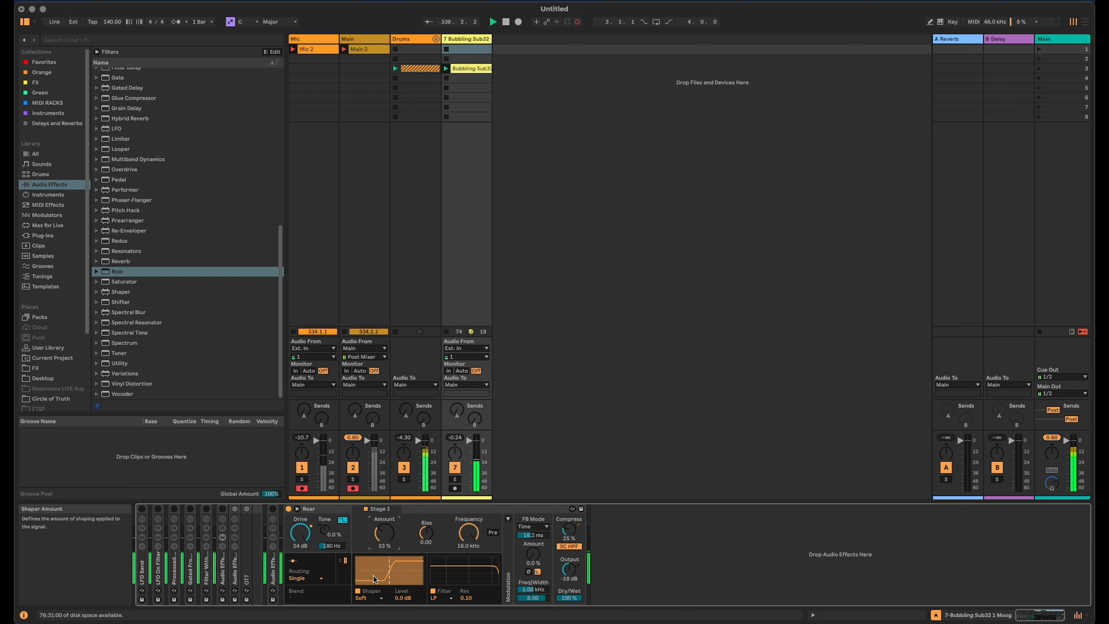
{"action": "left_click", "coordinate": [371, 598]}
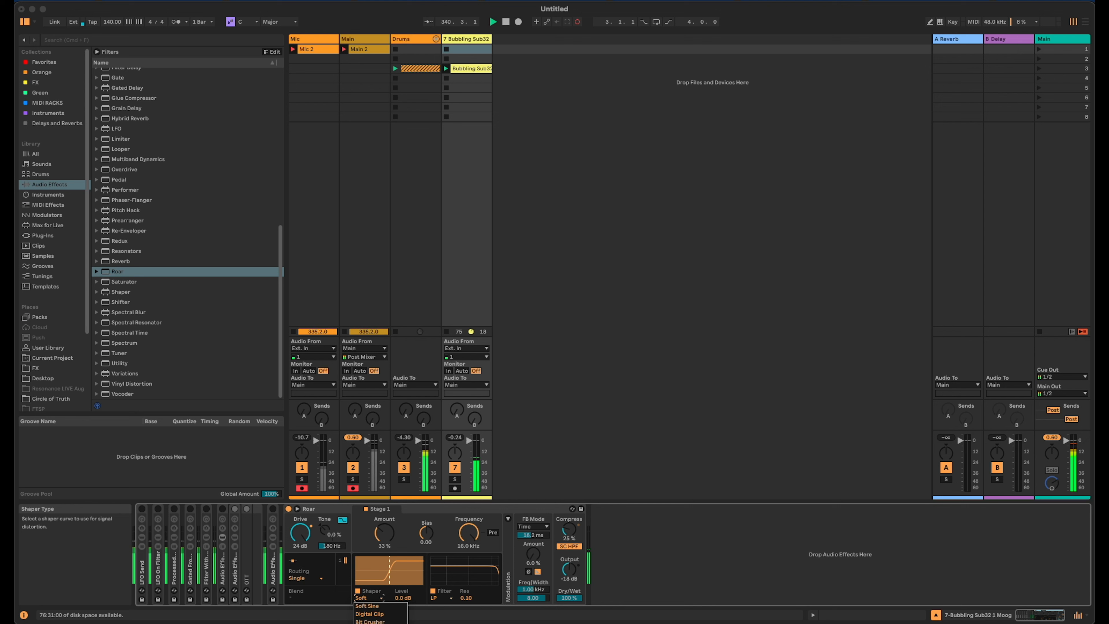
{"action": "left_click", "coordinate": [373, 623]}
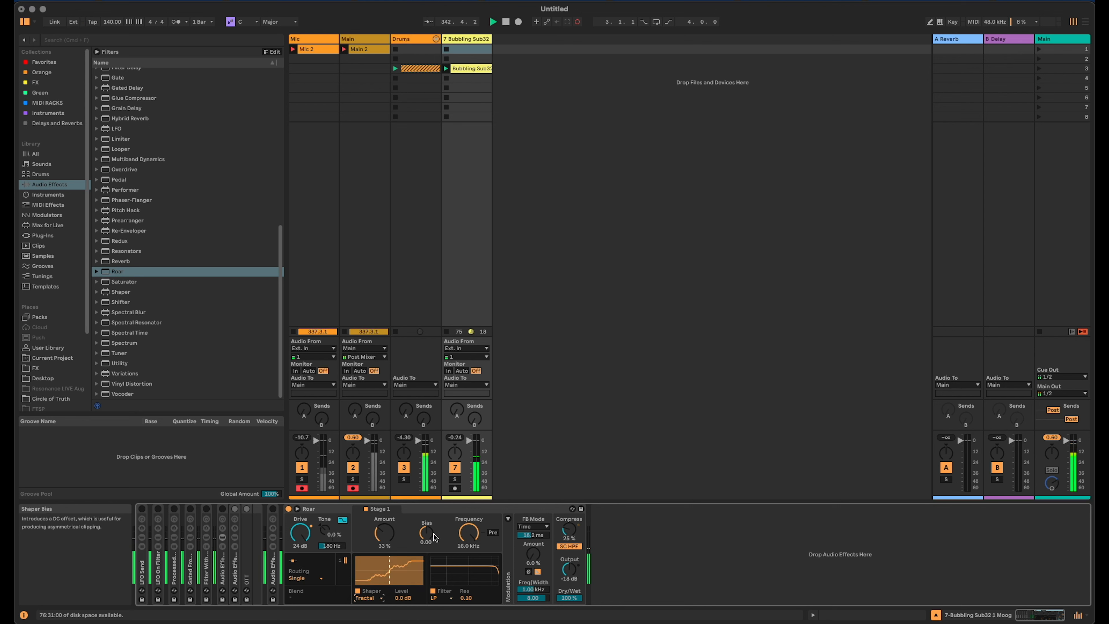
Add an EQ Eight device after Roar at the end of the chain
{"action": "scroll", "coordinate": [163, 263], "scroll_direction": "up", "scroll_amount": 8}
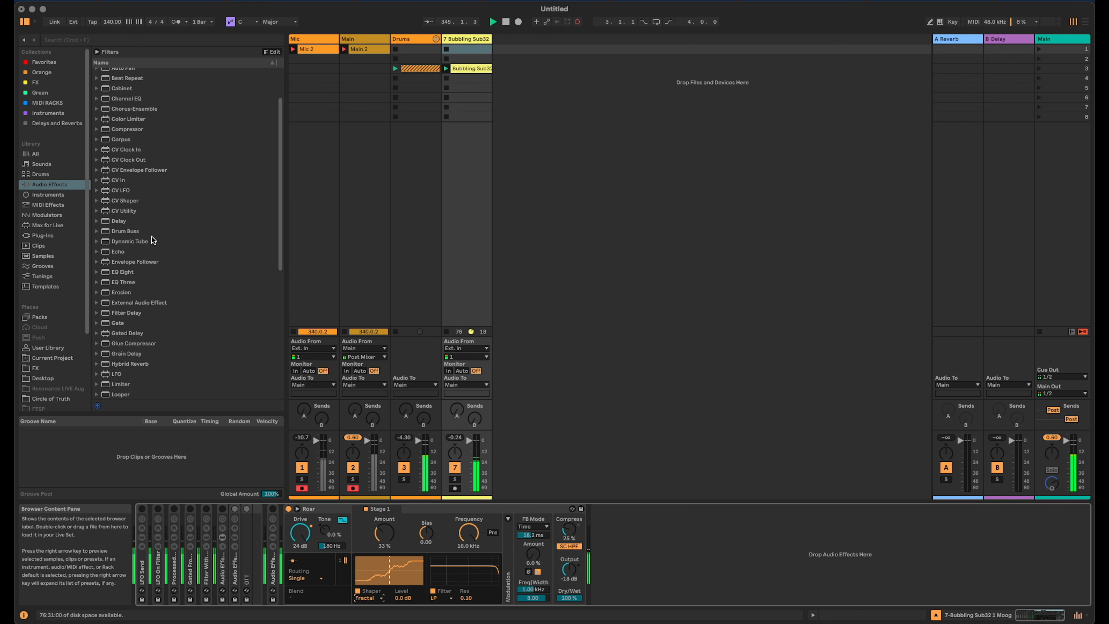
{"action": "scroll", "coordinate": [152, 240], "scroll_direction": "down", "scroll_amount": 2}
{"action": "scroll", "coordinate": [166, 280], "scroll_direction": "down", "scroll_amount": 2}
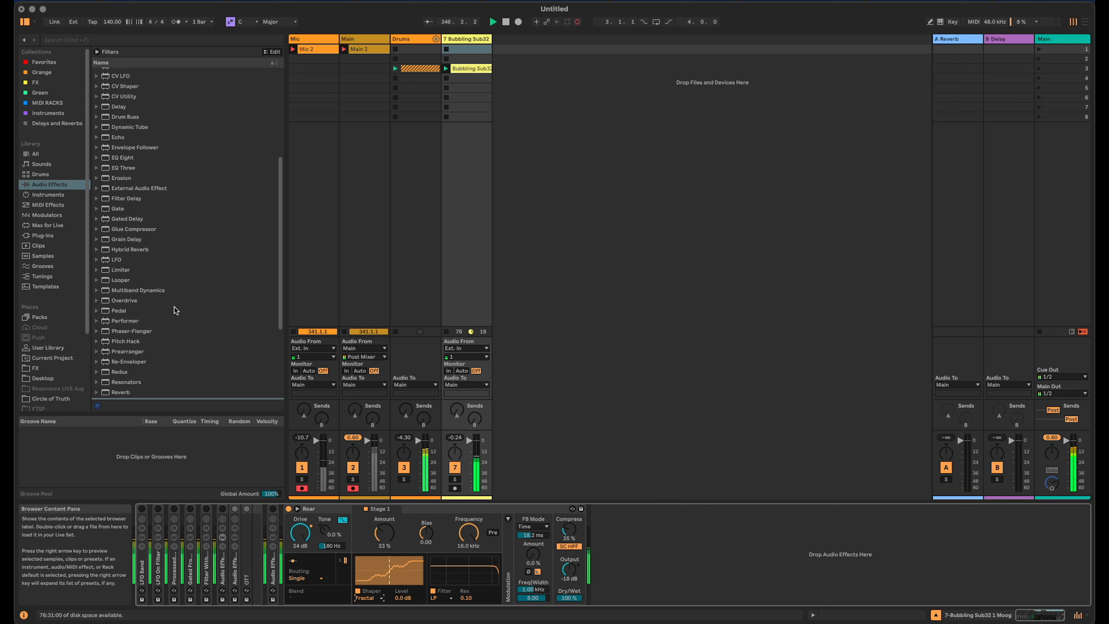
{"action": "scroll", "coordinate": [173, 308], "scroll_direction": "up", "scroll_amount": 4}
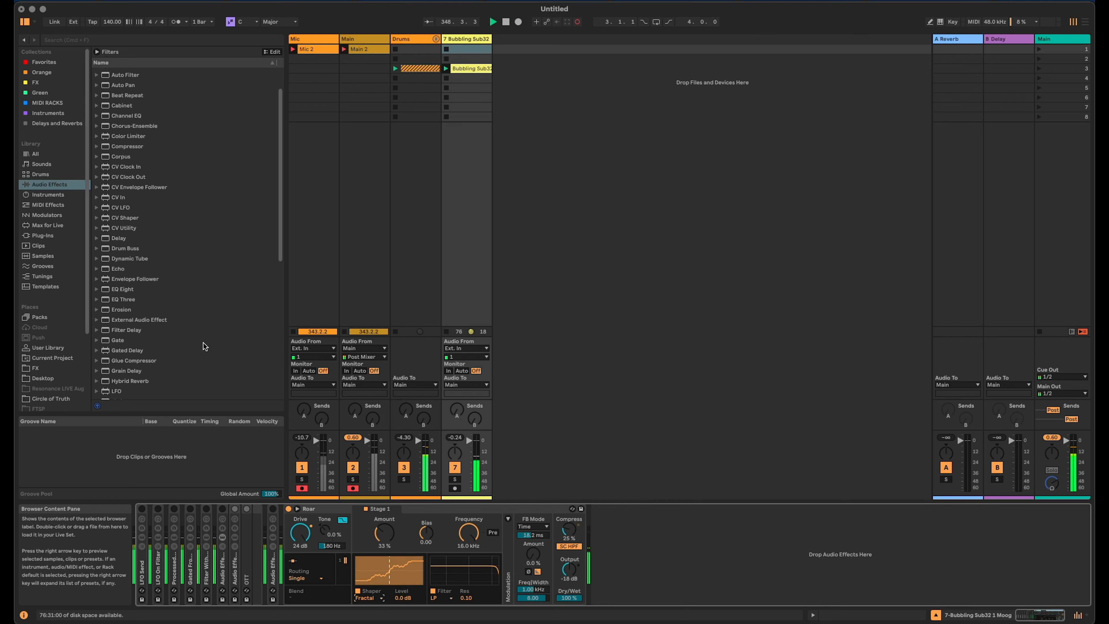
{"action": "left_click_drag", "start_coordinate": [120, 291], "coordinate": [734, 559]}
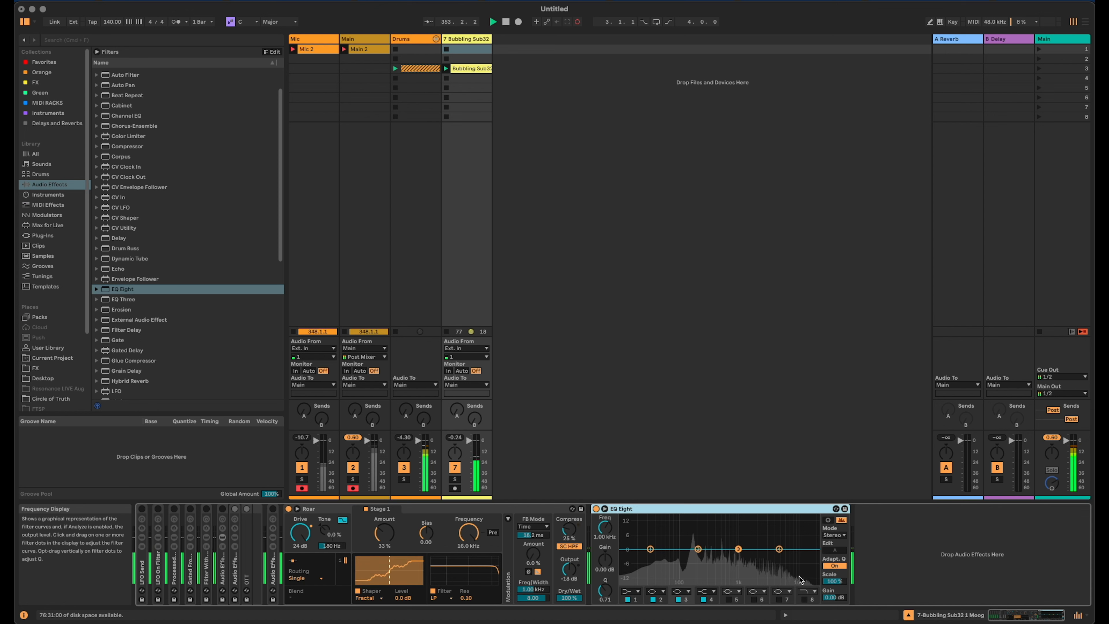
Shape EQ Eight with a low cut on band 1 and a high cut on band 8 at 2.45 kHz
{"action": "left_click", "coordinate": [804, 600]}
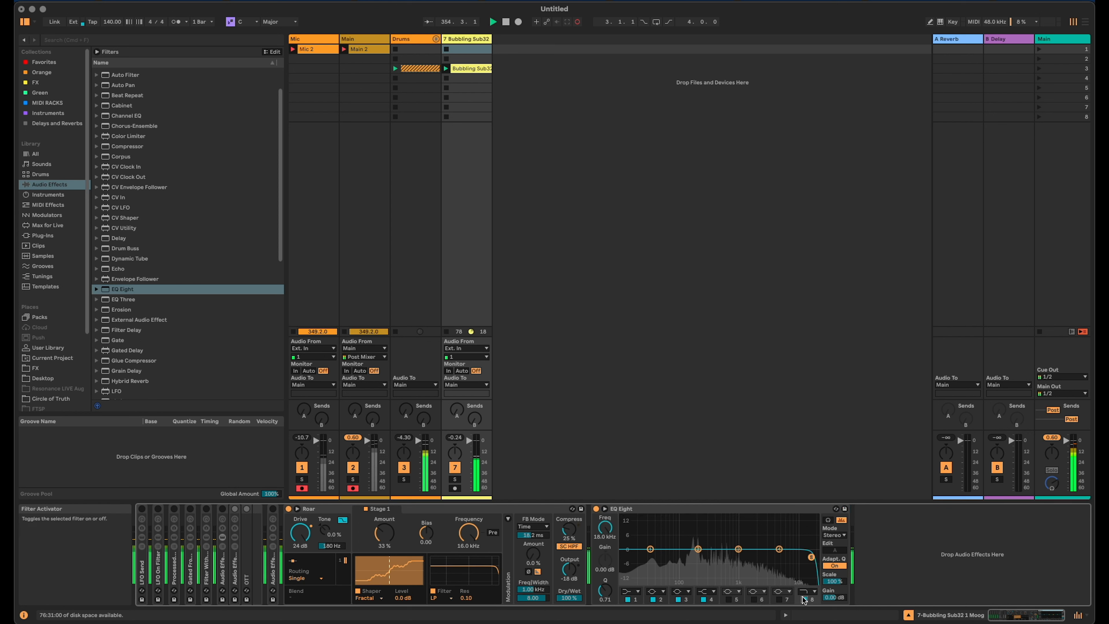
{"action": "left_click_drag", "start_coordinate": [772, 564], "coordinate": [764, 559]}
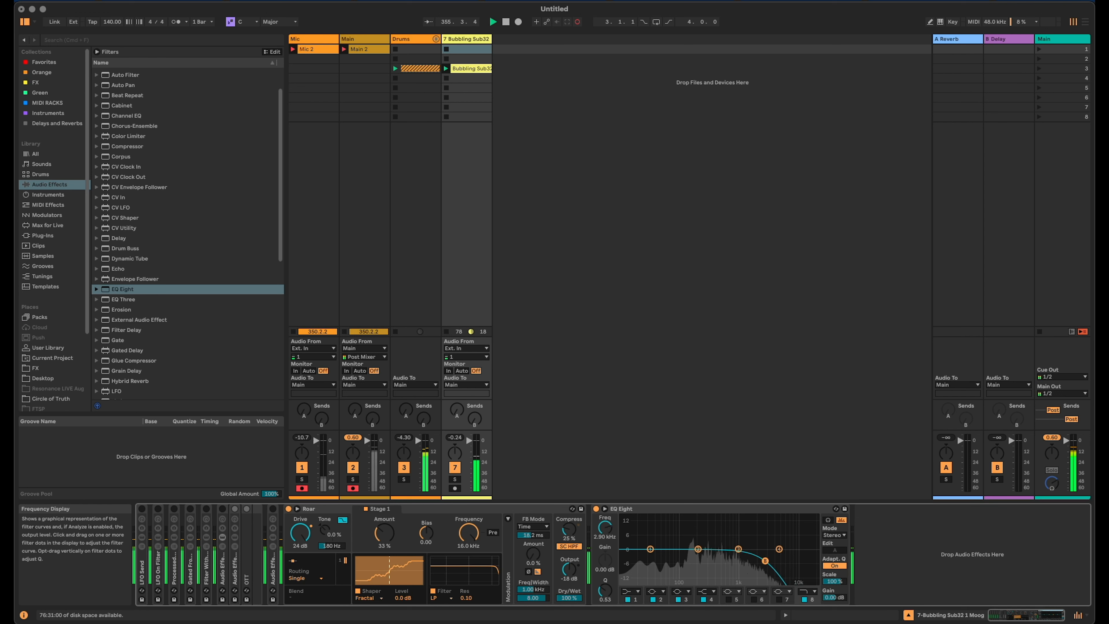
{"action": "left_click", "coordinate": [634, 599]}
{"action": "left_click", "coordinate": [625, 591]}
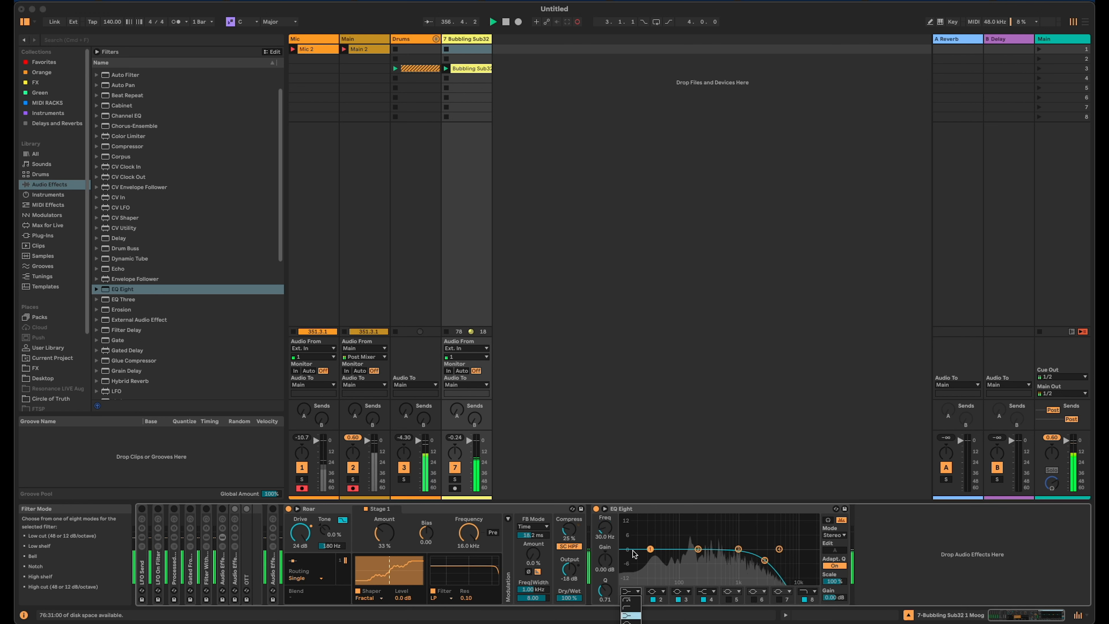
{"action": "left_click", "coordinate": [628, 599]}
{"action": "left_click_drag", "start_coordinate": [650, 557], "coordinate": [686, 557]}
{"action": "left_click_drag", "start_coordinate": [764, 560], "coordinate": [761, 559]}
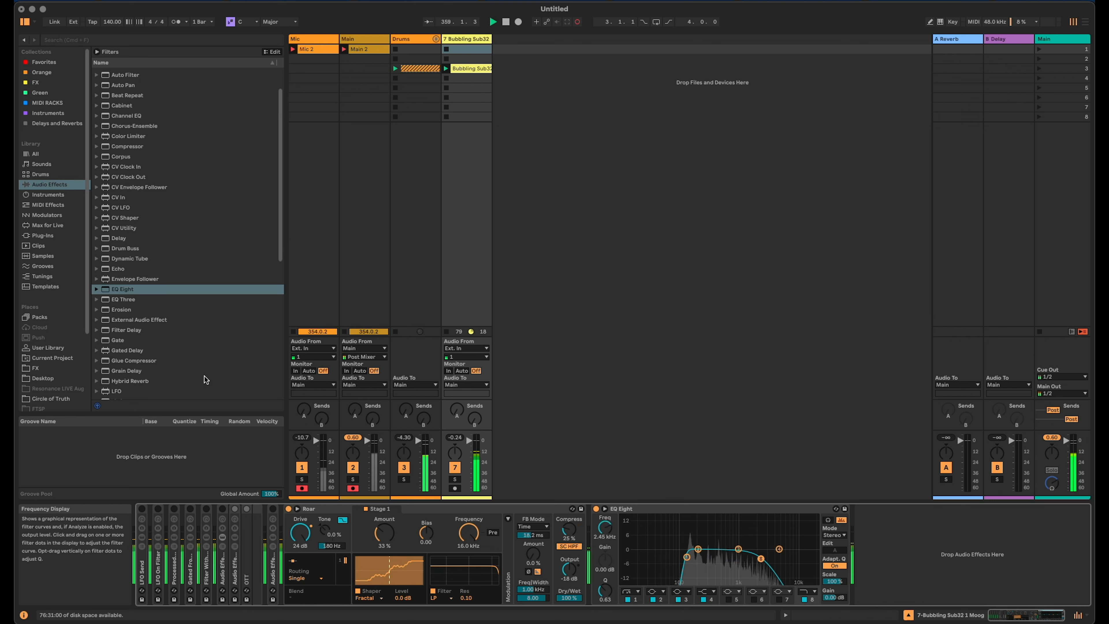
Add a Hybrid Reverb device after EQ Eight
{"action": "scroll", "coordinate": [171, 317], "scroll_direction": "down", "scroll_amount": 5}
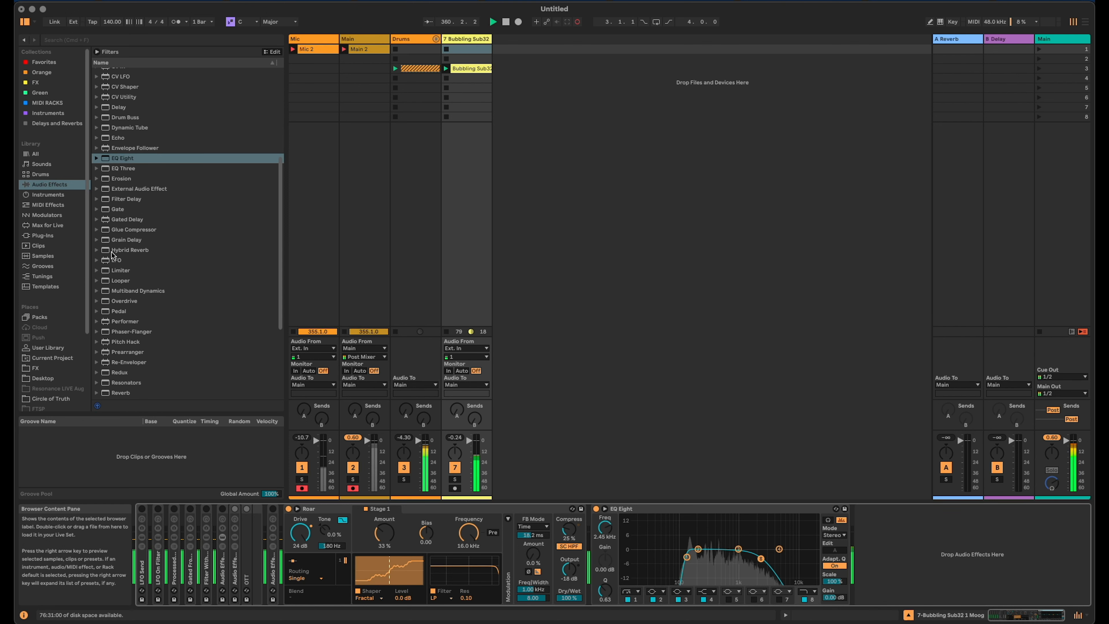
{"action": "left_click_drag", "start_coordinate": [112, 252], "coordinate": [692, 391]}
{"action": "left_click_drag", "start_coordinate": [887, 553], "coordinate": [889, 554]}
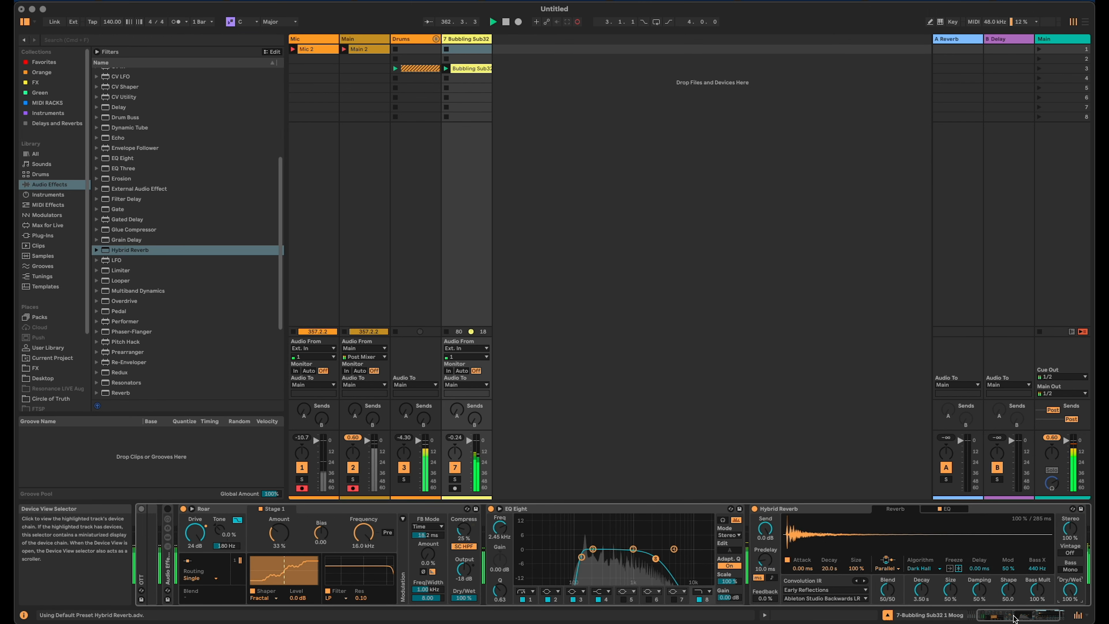
Dip EQ Eight's band 2 to -5.33 dB at 297 Hz, and set Hybrid Reverb to a 3.67 s decay and Bigger Spaces impulse response
{"action": "left_click_drag", "start_coordinate": [592, 549], "coordinate": [603, 561]}
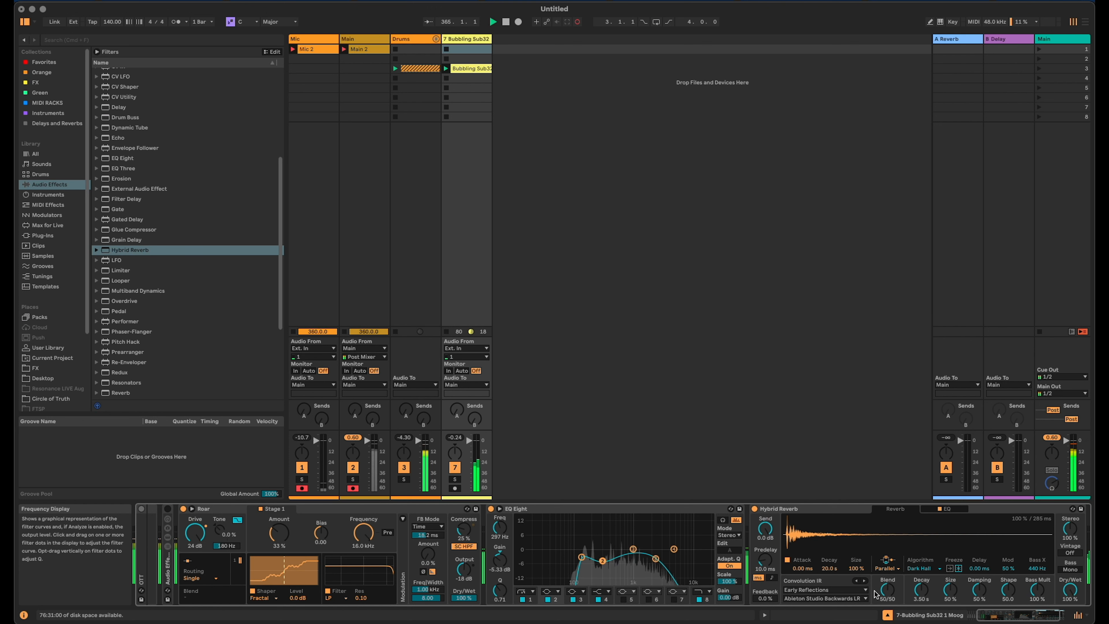
{"action": "left_click", "coordinate": [843, 590]}
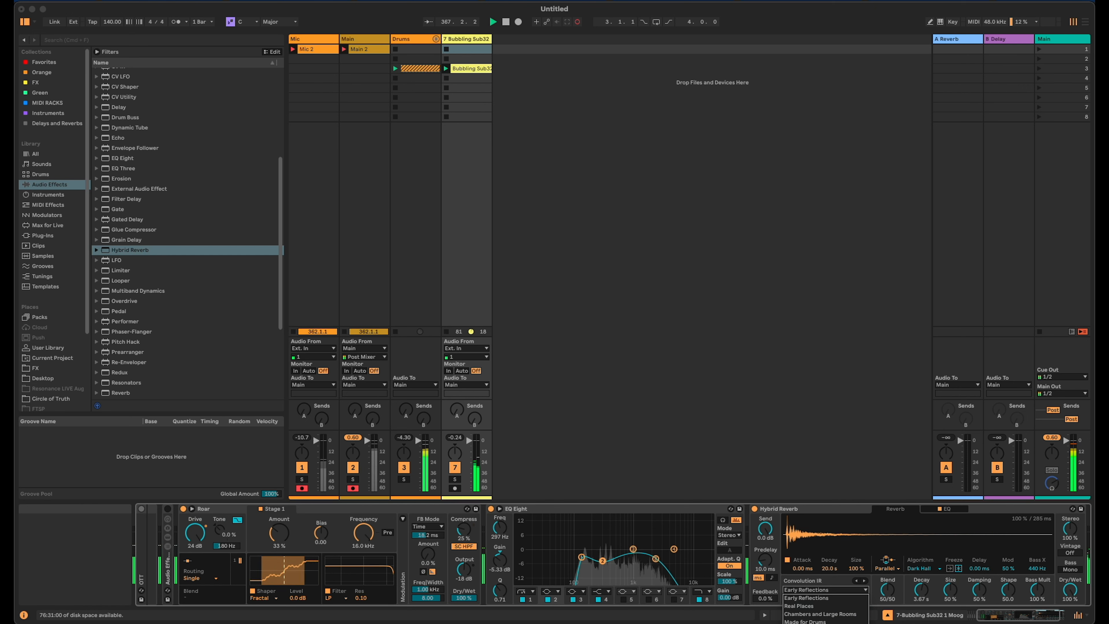
{"action": "left_click", "coordinate": [821, 620]}
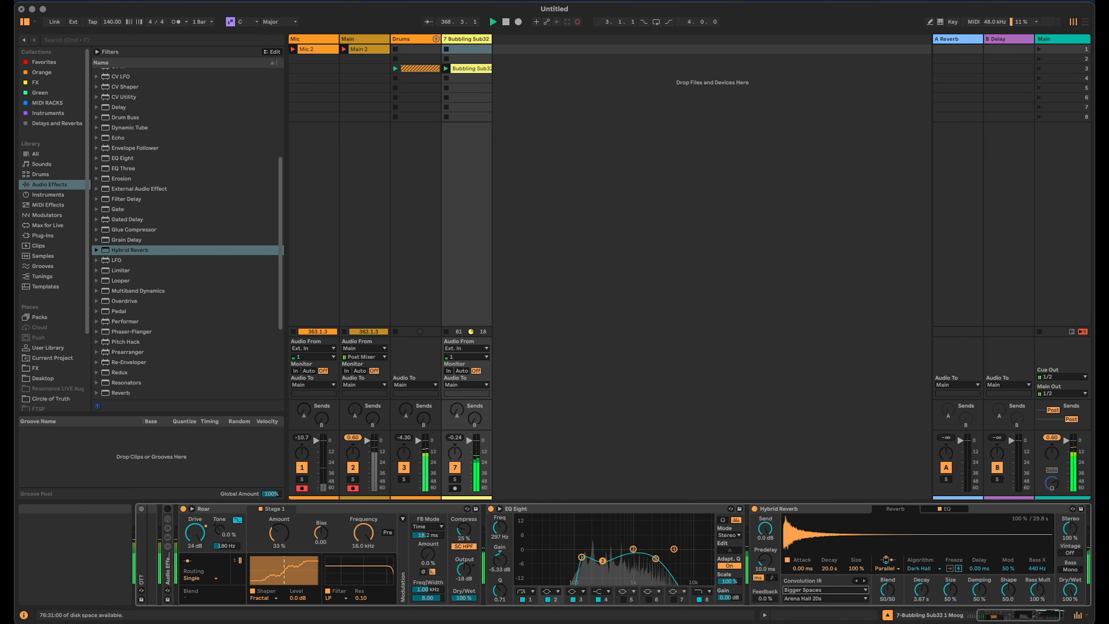
Group Roar, EQ Eight and Hybrid Reverb into an Audio Effect Rack and create an empty second chain in it
{"action": "left_click", "coordinate": [984, 617]}
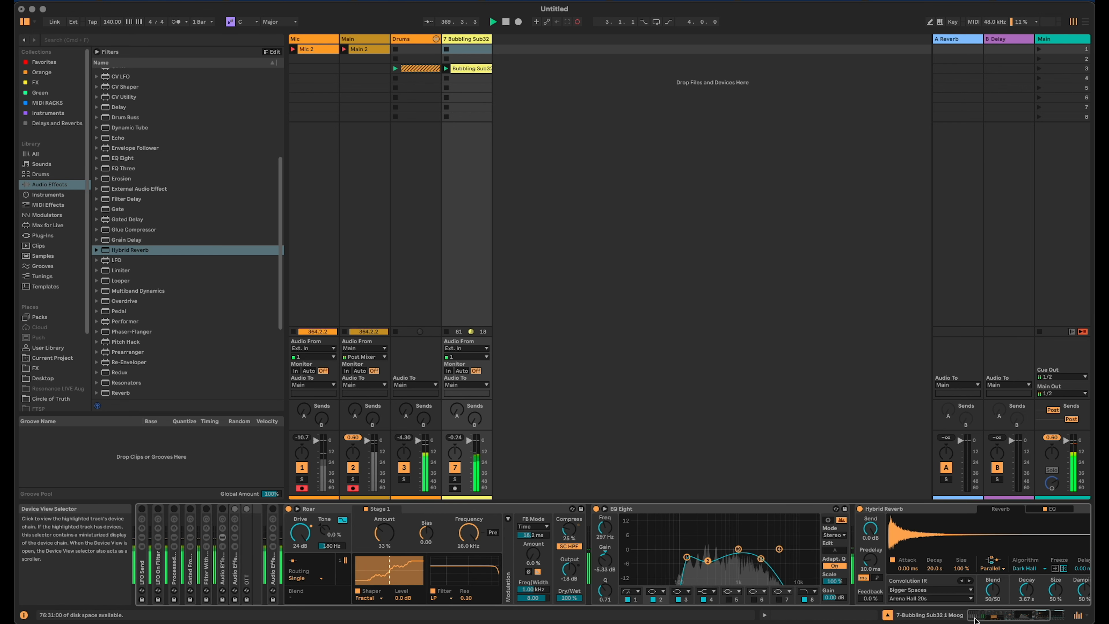
{"action": "left_click", "coordinate": [446, 510]}
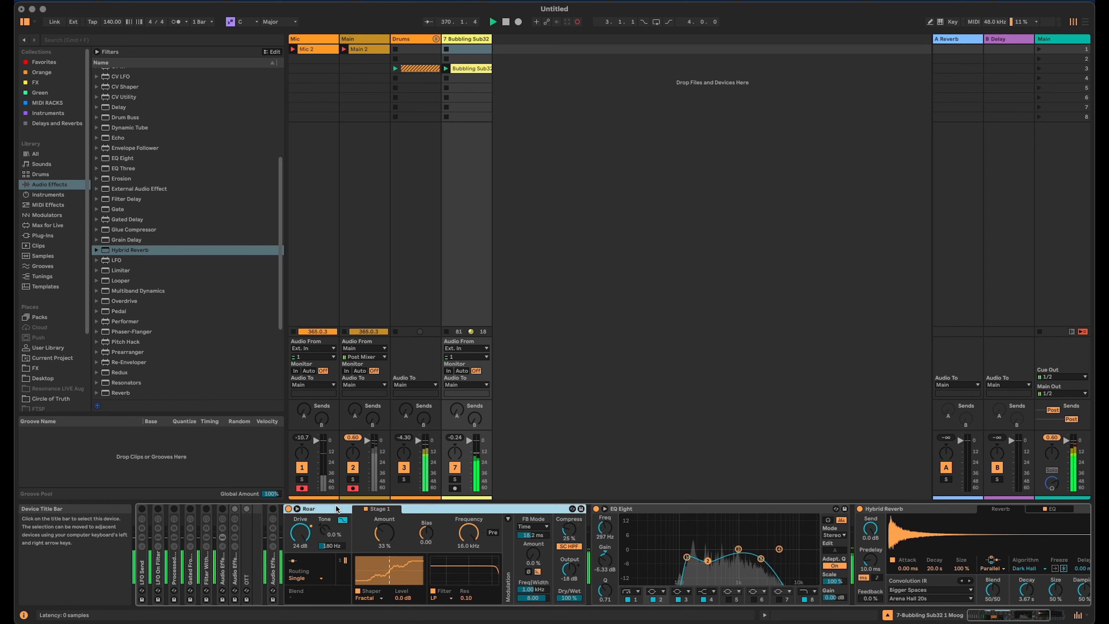
{"action": "left_click", "coordinate": [902, 509], "text": "shift"}
{"action": "key", "text": "super+g"}
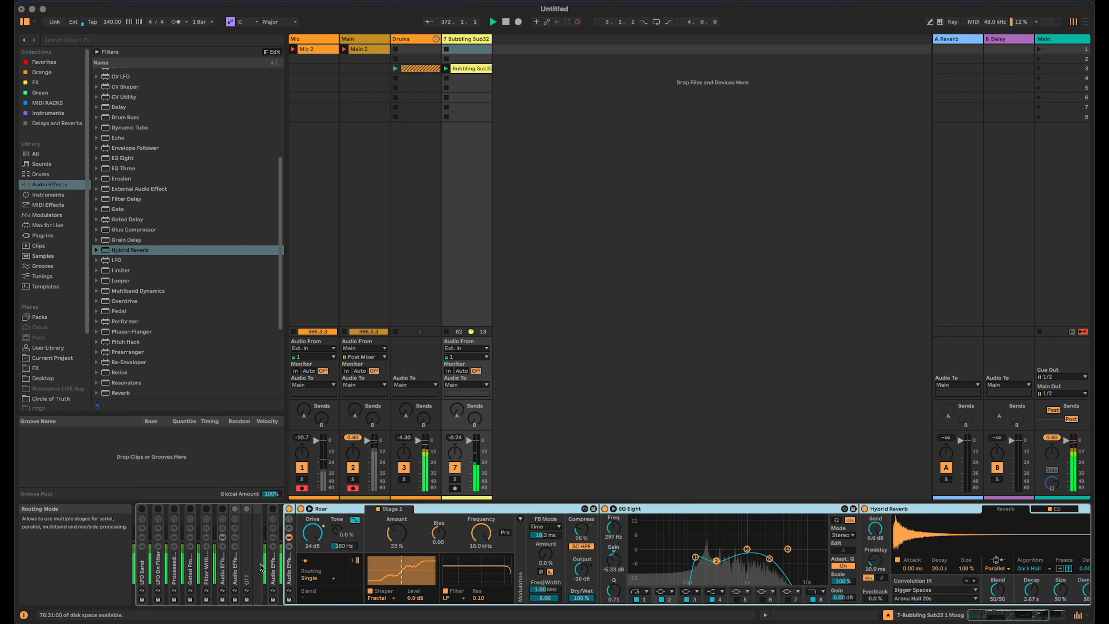
{"action": "right_click", "coordinate": [316, 558]}
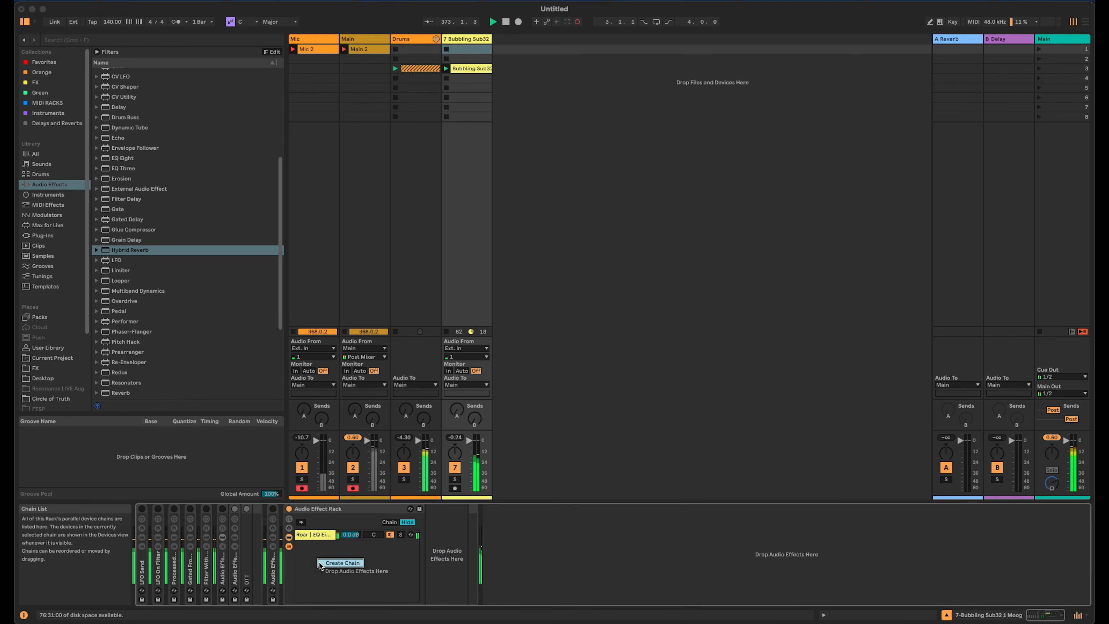
{"action": "left_click", "coordinate": [321, 563]}
{"action": "left_click", "coordinate": [308, 535]}
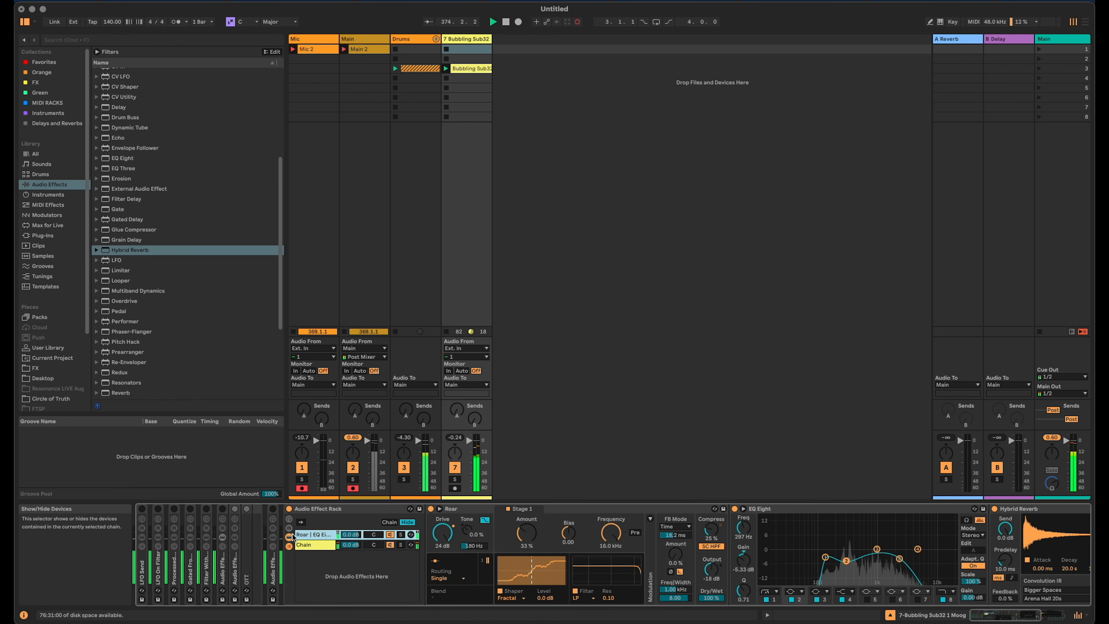
Add a Compressor after Hybrid Reverb in the rack's Roar chain
{"action": "left_click", "coordinate": [1068, 617]}
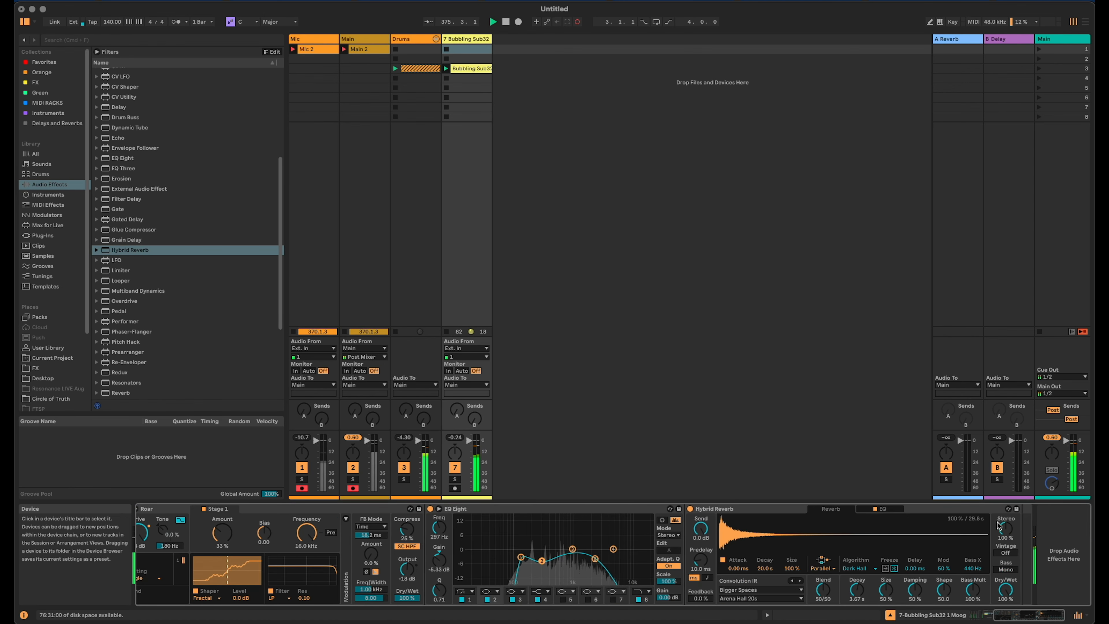
{"action": "scroll", "coordinate": [144, 154], "scroll_direction": "up", "scroll_amount": 5}
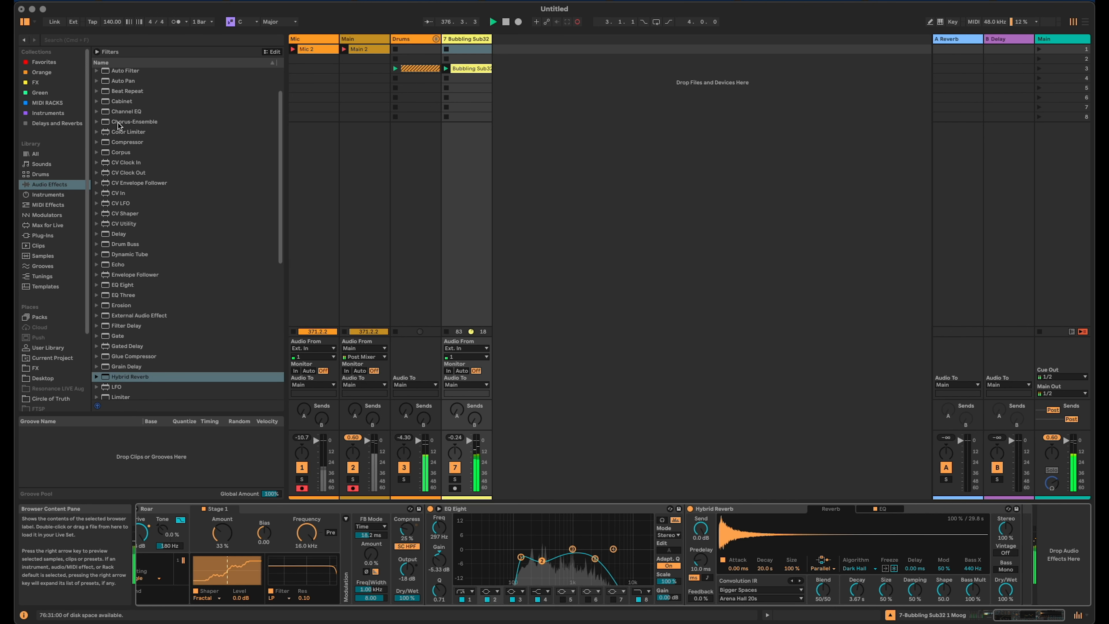
{"action": "left_click_drag", "start_coordinate": [131, 143], "coordinate": [485, 215]}
{"action": "left_click_drag", "start_coordinate": [1026, 535], "coordinate": [1026, 538]}
Enable the Compressor's sidechain from the 7-Bubbling Sub32 1 Moog track and lower its threshold to -24.5 dB
{"action": "left_click", "coordinate": [905, 511]}
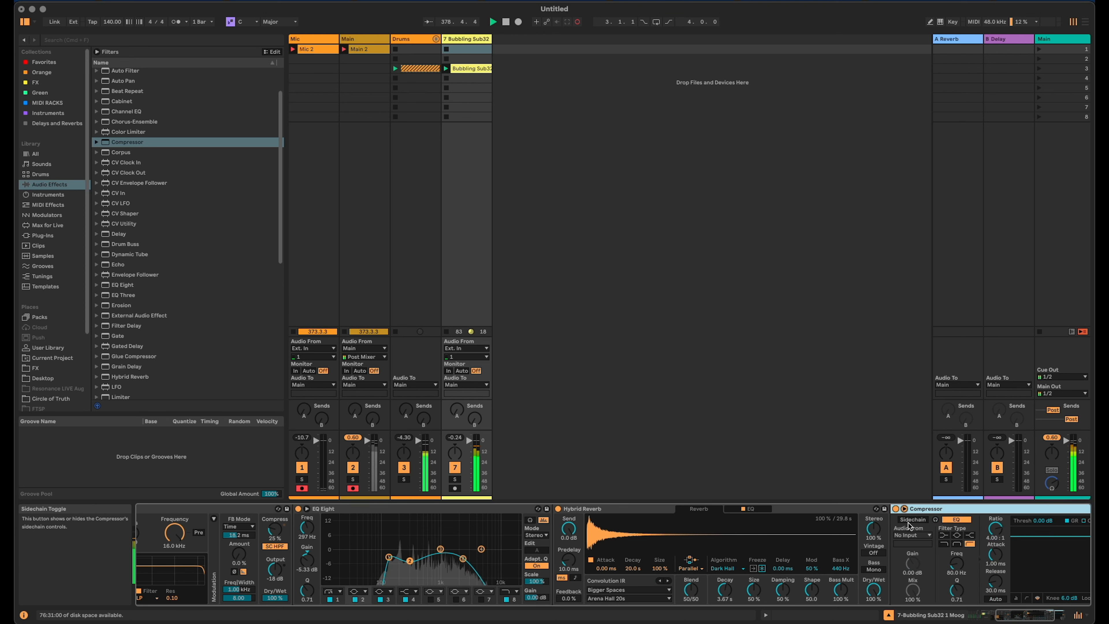
{"action": "left_click", "coordinate": [917, 535]}
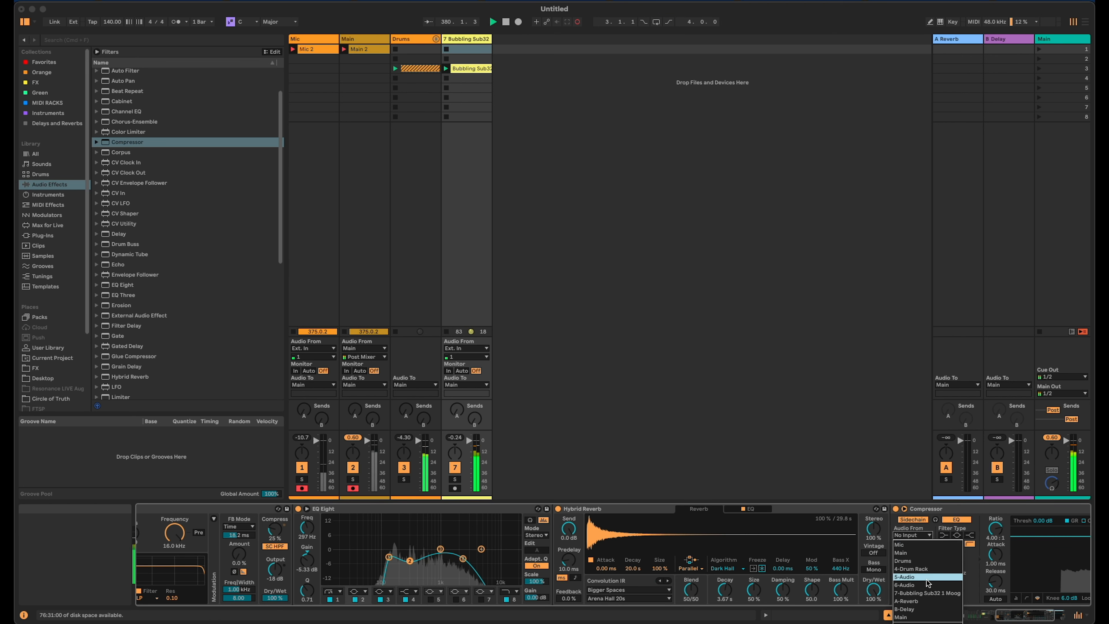
{"action": "left_click", "coordinate": [926, 592]}
{"action": "left_click_drag", "start_coordinate": [1036, 612], "coordinate": [1044, 612]}
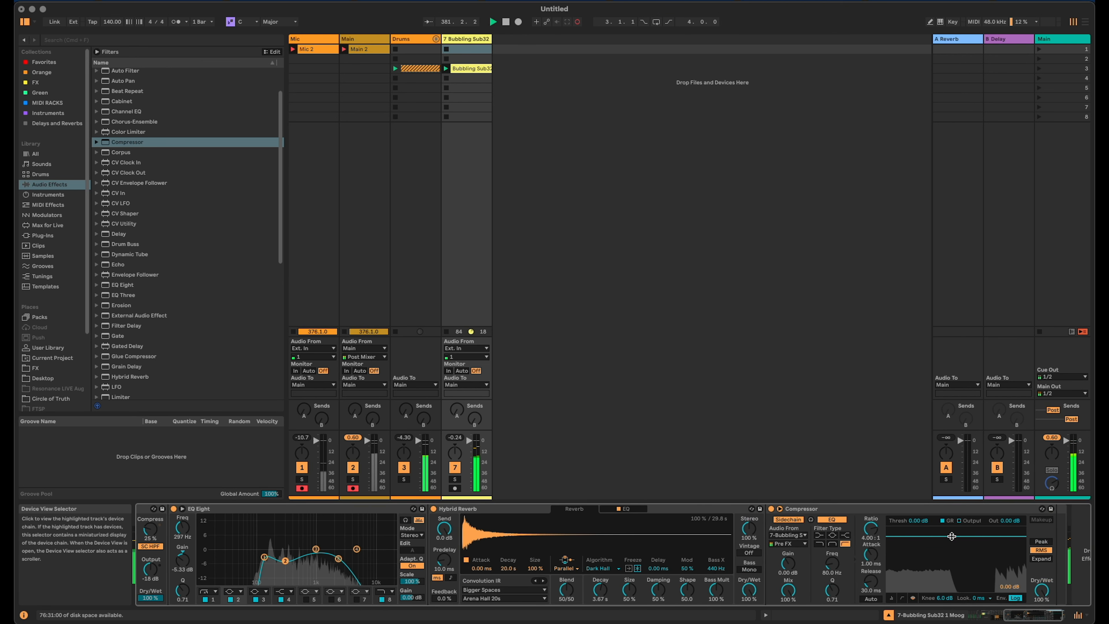
{"action": "left_click_drag", "start_coordinate": [920, 521], "coordinate": [921, 558]}
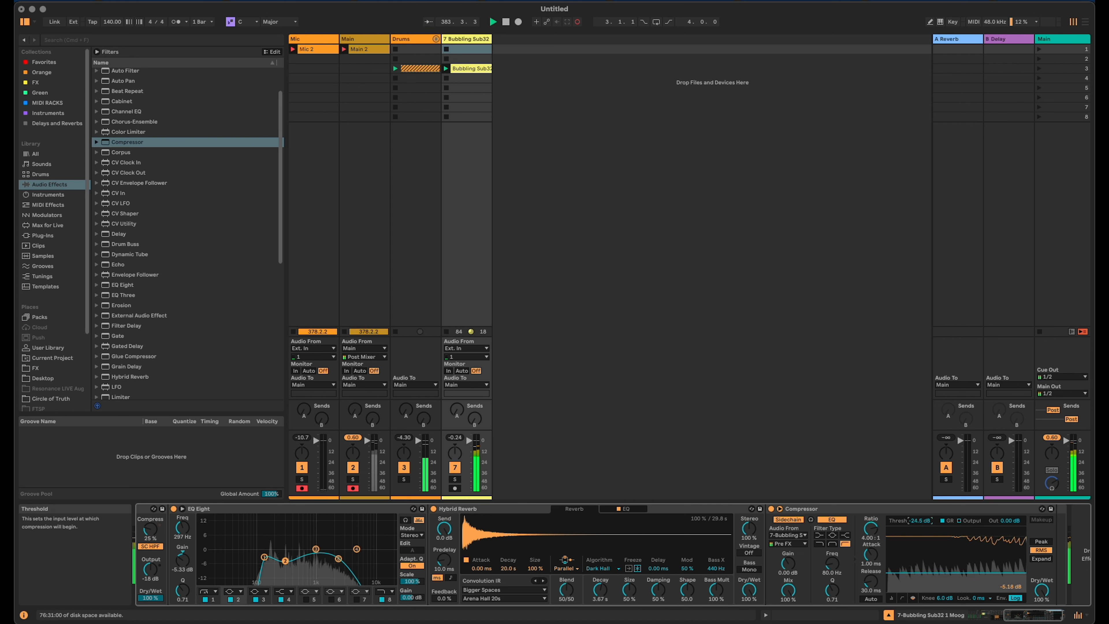
Lower the volume of the rack's Roar chain to -8.7 dB
{"action": "left_click_drag", "start_coordinate": [1030, 614], "coordinate": [993, 614]}
{"action": "left_click_drag", "start_coordinate": [356, 538], "coordinate": [356, 546]}
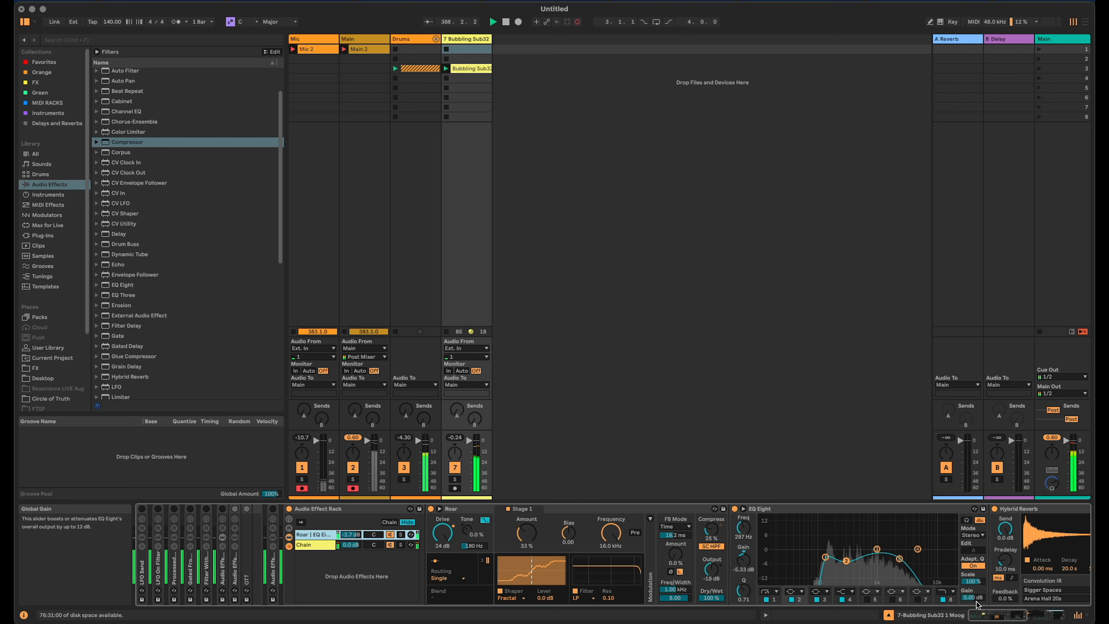
{"action": "left_click", "coordinate": [984, 615]}
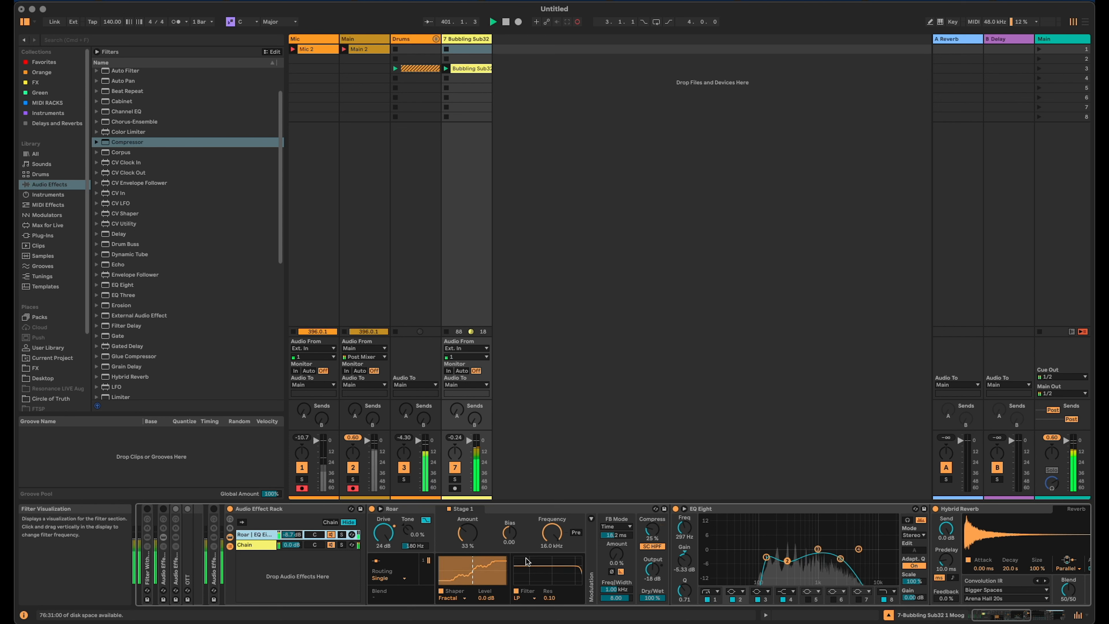
Solo the Bubbling Sub track, switch off the rack's empty dry chain, and reset the Roar chain's volume to 0.0 dB
{"action": "left_click", "coordinate": [1004, 619]}
{"action": "left_click_drag", "start_coordinate": [1004, 621], "coordinate": [1009, 621]}
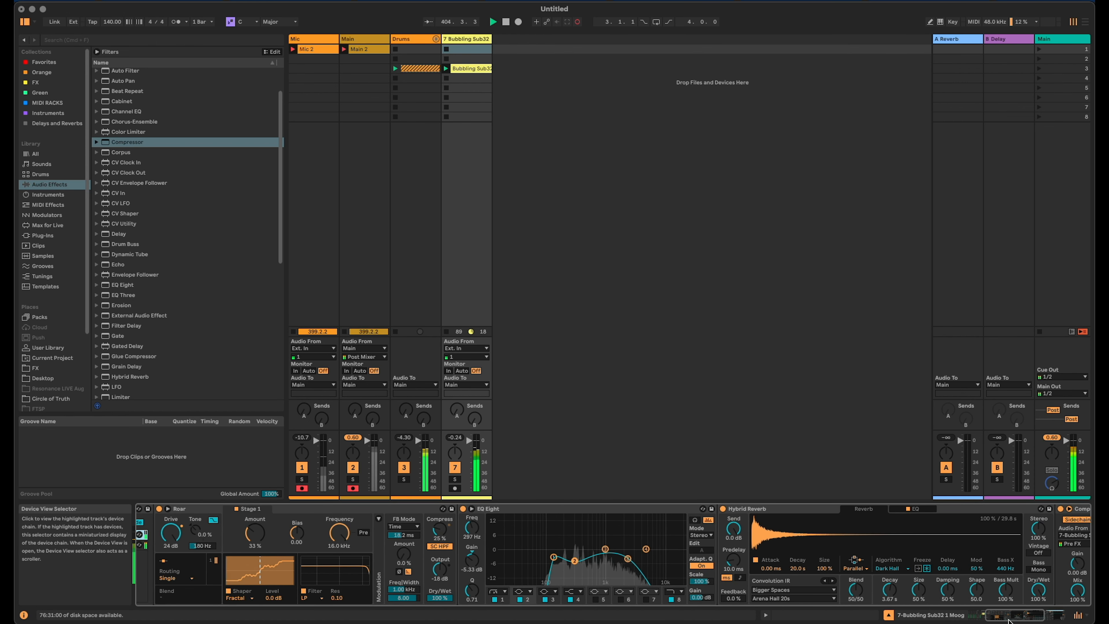
{"action": "left_click", "coordinate": [455, 479]}
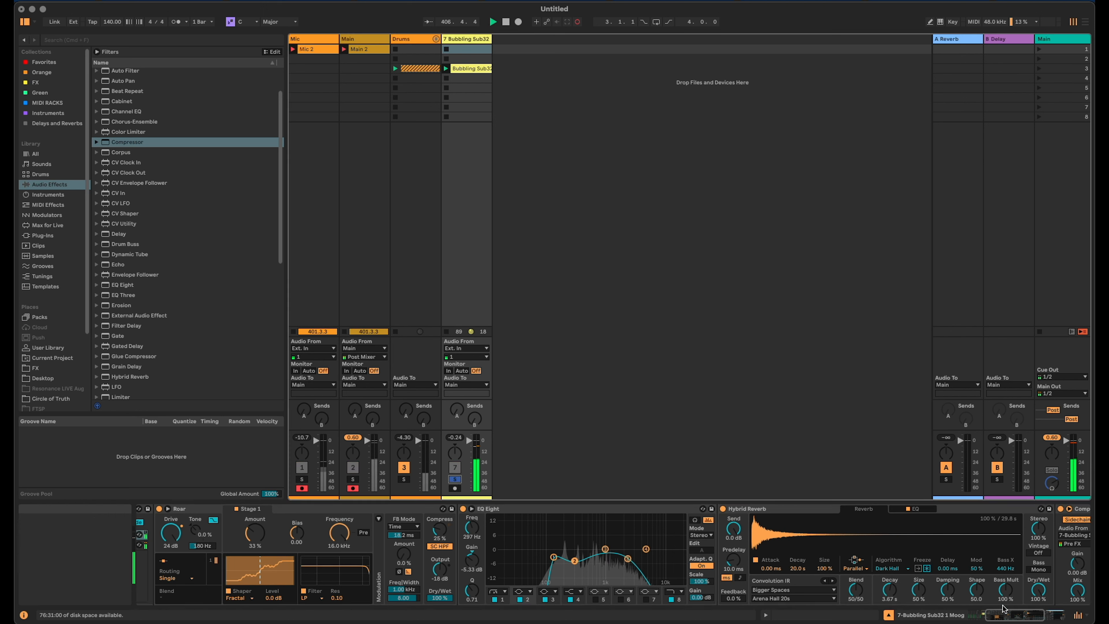
{"action": "scroll", "coordinate": [633, 568], "scroll_direction": "left", "scroll_amount": 6}
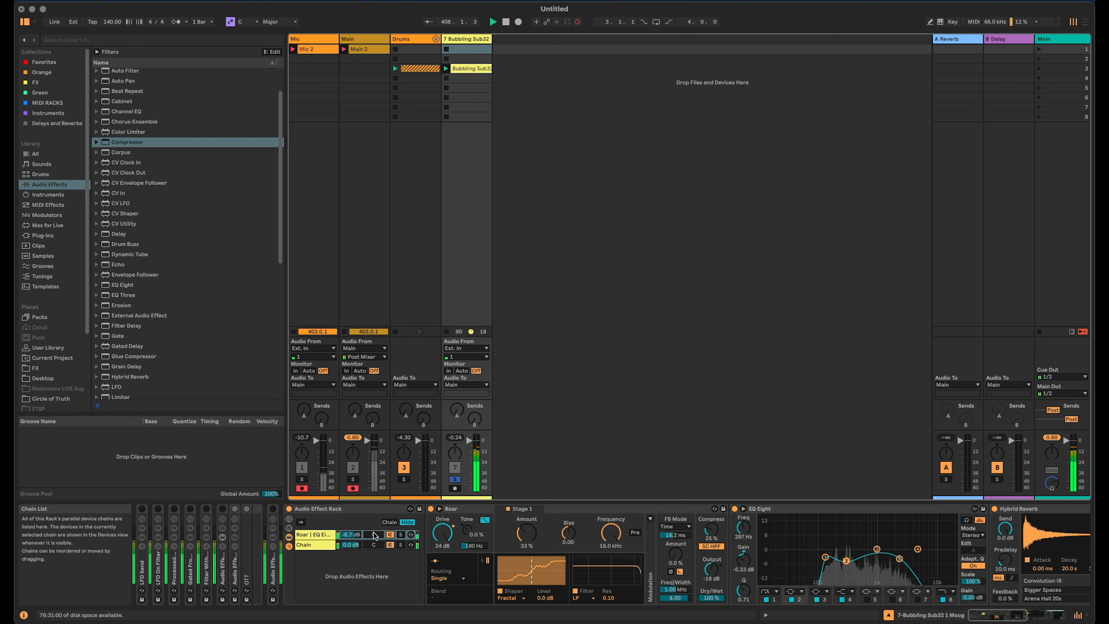
{"action": "left_click", "coordinate": [387, 545]}
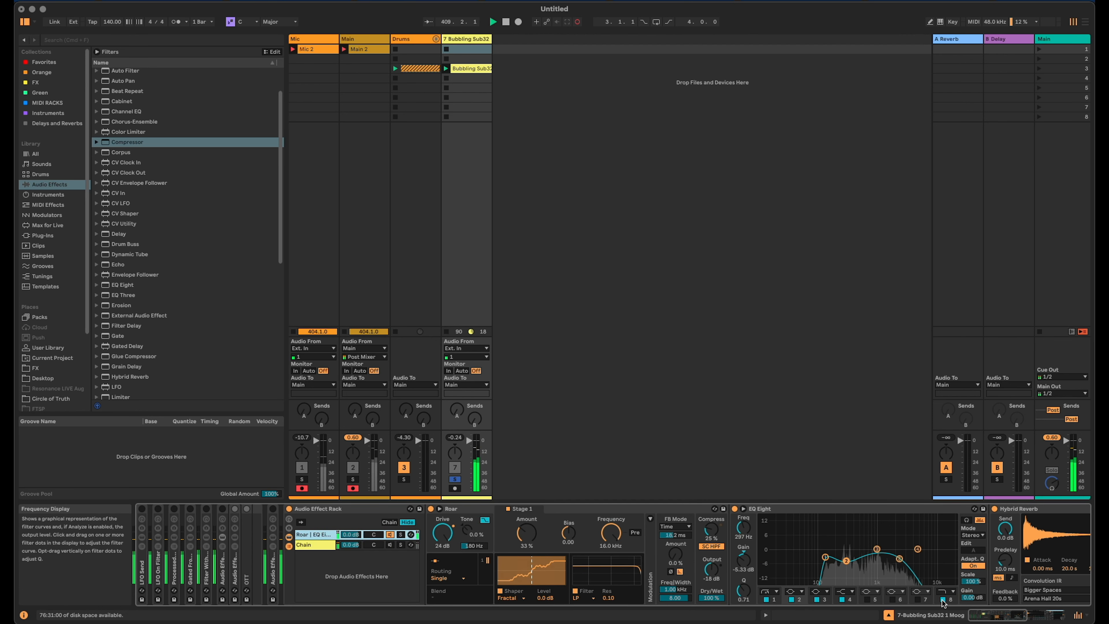
Fold the Roar chain's EQ Eight and Hybrid Reverb, and add a second Roar between the Hybrid Reverb and the Compressor
{"action": "left_click_drag", "start_coordinate": [969, 613], "coordinate": [988, 614]}
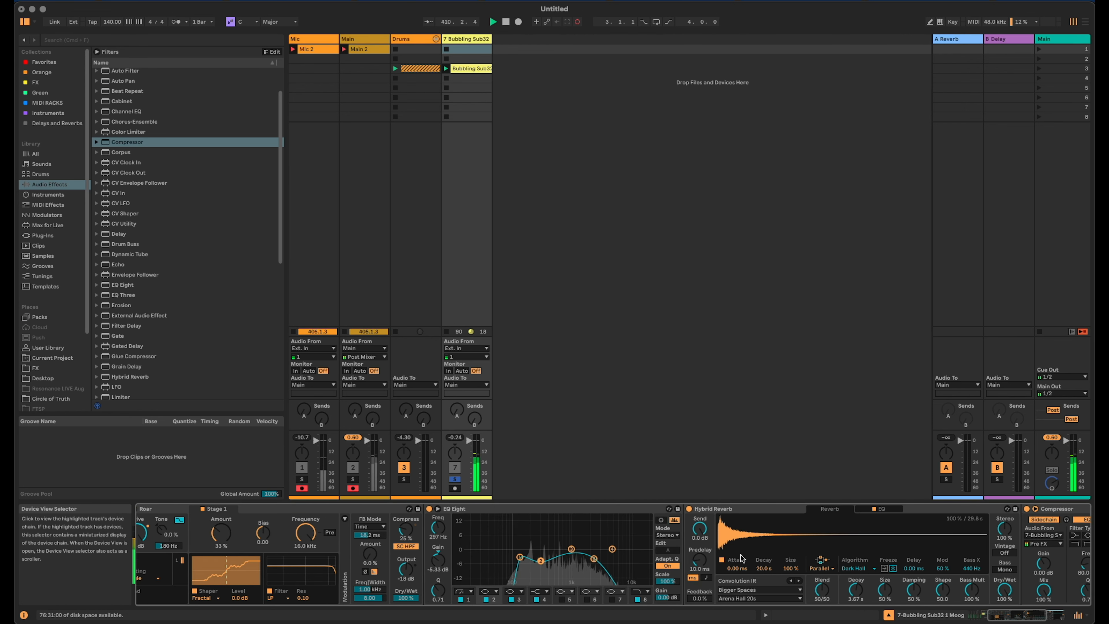
{"action": "double_click", "coordinate": [556, 508]}
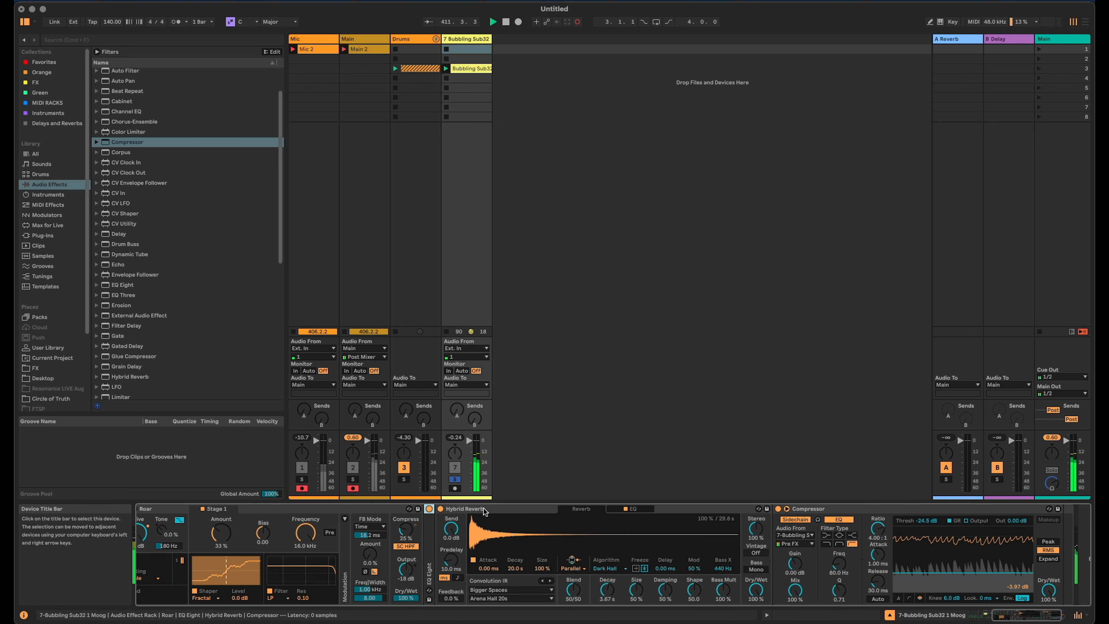
{"action": "double_click", "coordinate": [556, 509]}
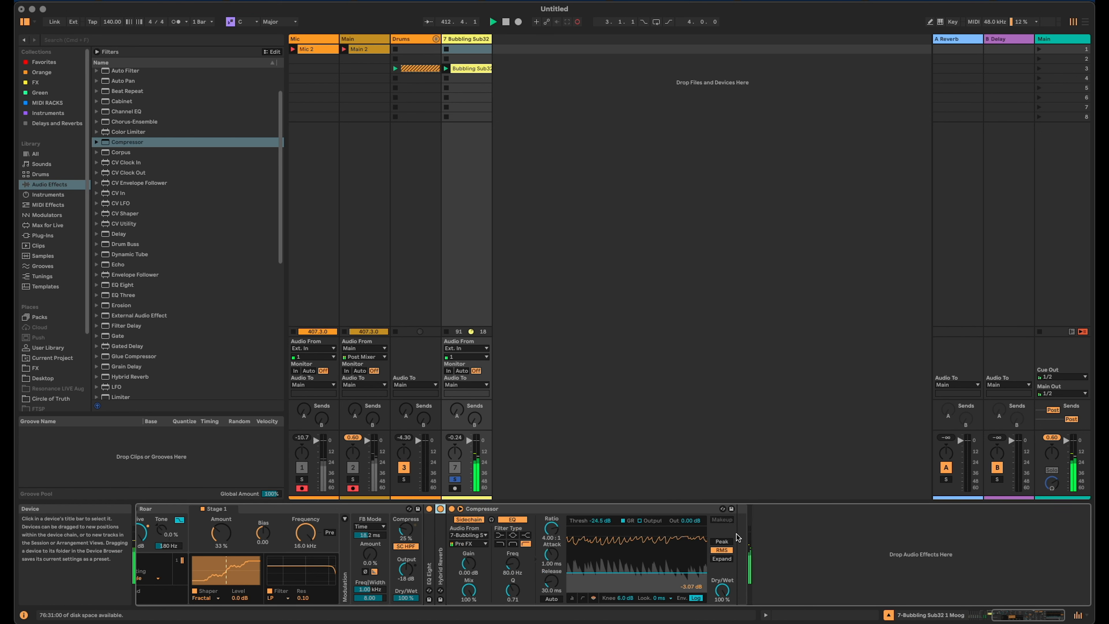
{"action": "left_click", "coordinate": [532, 507]}
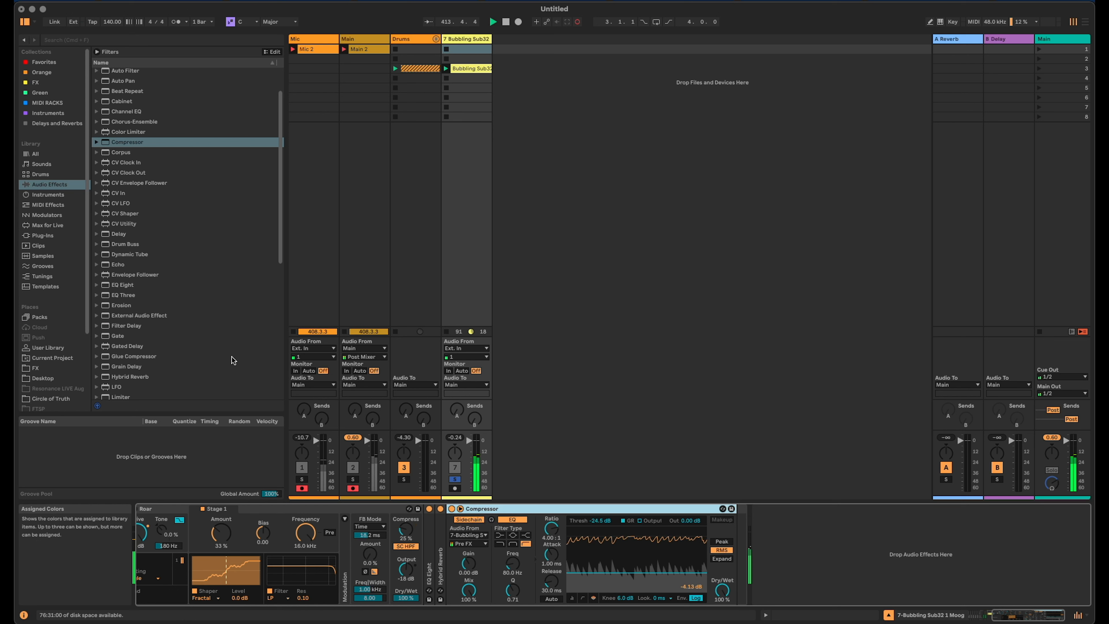
{"action": "scroll", "coordinate": [140, 292], "scroll_direction": "down", "scroll_amount": 5}
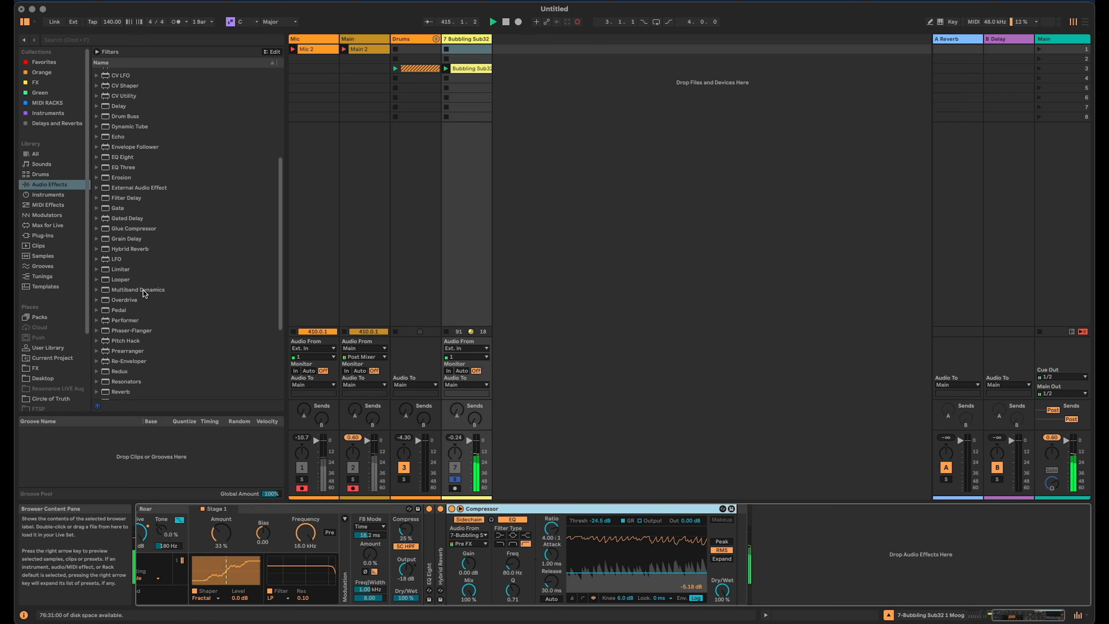
{"action": "scroll", "coordinate": [118, 291], "scroll_direction": "down", "scroll_amount": 2}
{"action": "left_click_drag", "start_coordinate": [118, 312], "coordinate": [448, 549]}
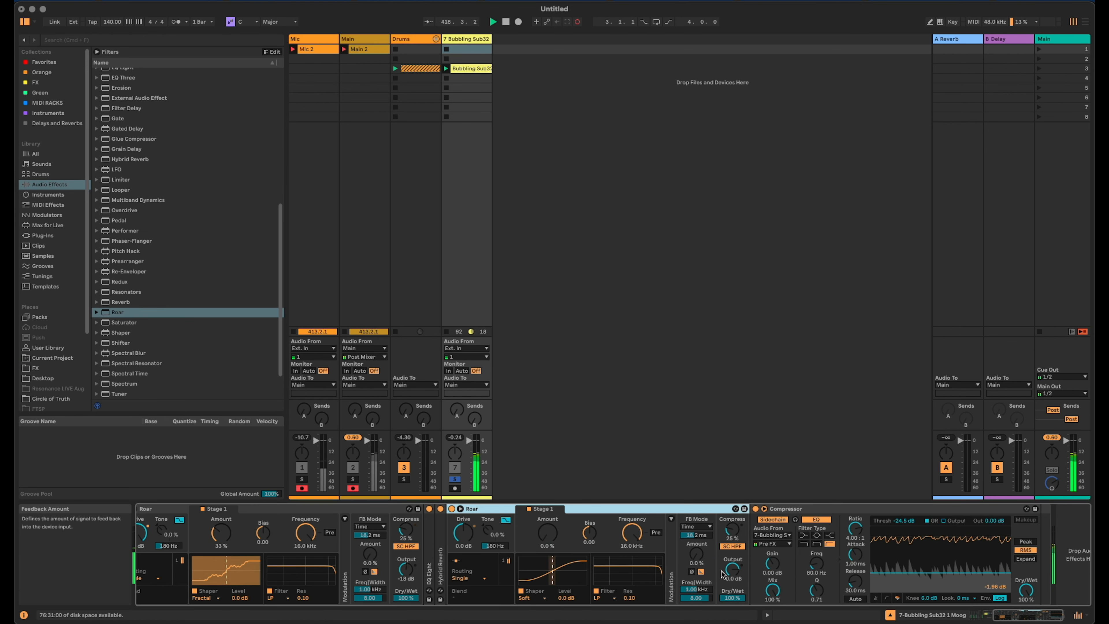
Set the second Roar to 12 dB drive, 40% shaper amount, 1.04 kHz filter frequency and -13 dB output, keeping the Soft shaper
{"action": "left_click_drag", "start_coordinate": [732, 568], "coordinate": [732, 578]}
{"action": "left_click_drag", "start_coordinate": [475, 550], "coordinate": [475, 516]}
{"action": "left_click_drag", "start_coordinate": [546, 525], "coordinate": [545, 510]}
{"action": "left_click", "coordinate": [532, 598]}
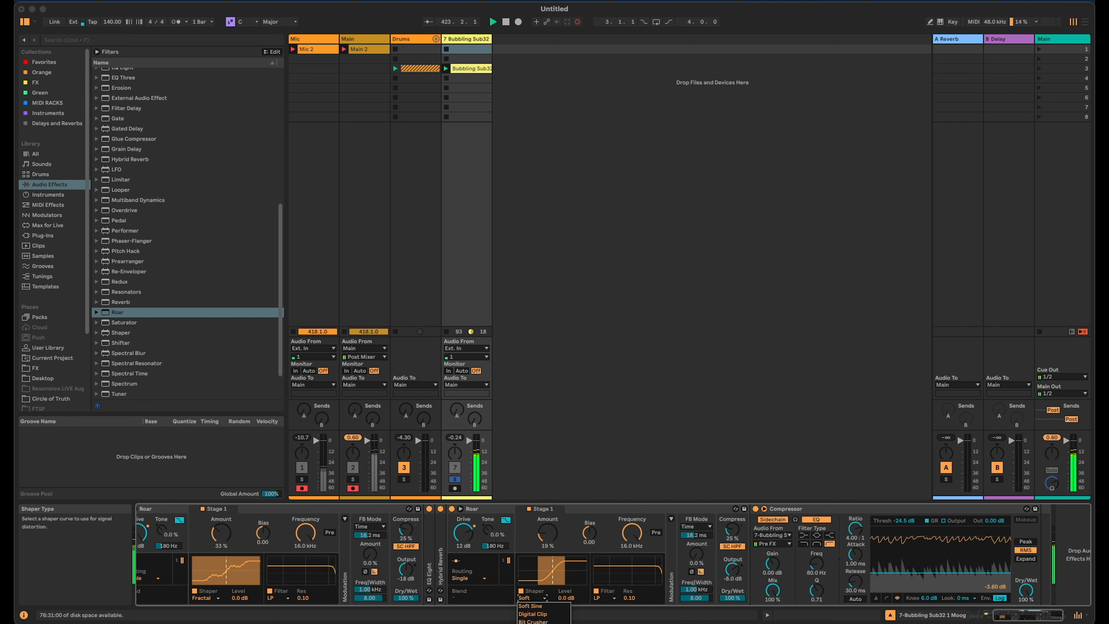
{"action": "left_click", "coordinate": [553, 606]}
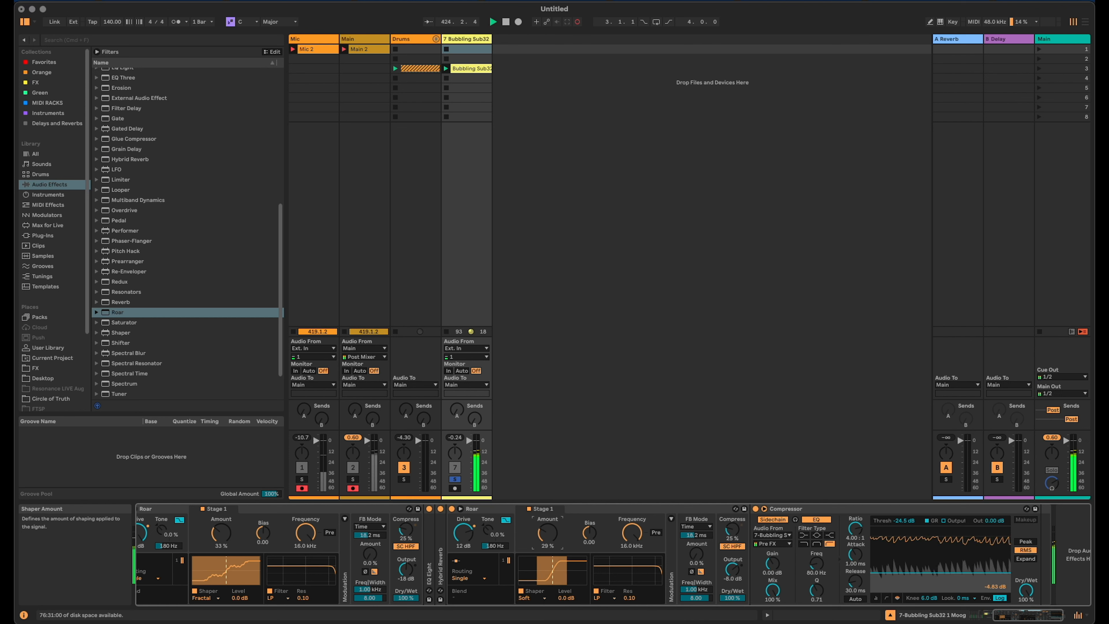
{"action": "left_click_drag", "start_coordinate": [732, 569], "coordinate": [732, 585]}
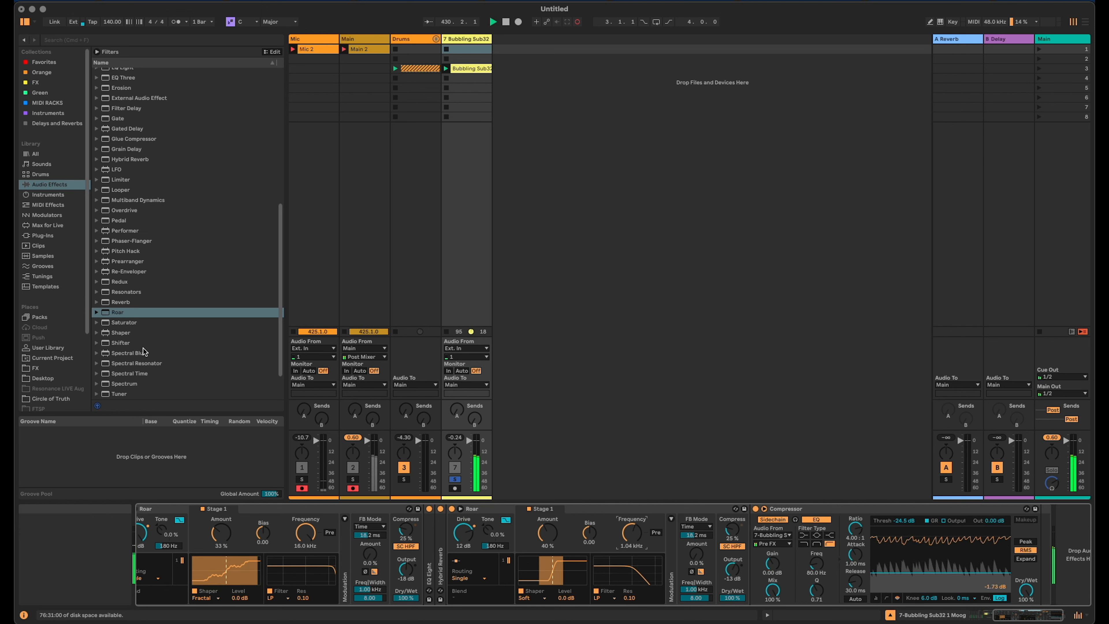
Add an EQ Eight after the second Roar with a low cut near 95.8 Hz, dips in the mids and a high cut near 3.52 kHz
{"action": "scroll", "coordinate": [159, 237], "scroll_direction": "up", "scroll_amount": 1}
{"action": "scroll", "coordinate": [159, 240], "scroll_direction": "up", "scroll_amount": 5}
{"action": "left_click_drag", "start_coordinate": [119, 124], "coordinate": [759, 544]}
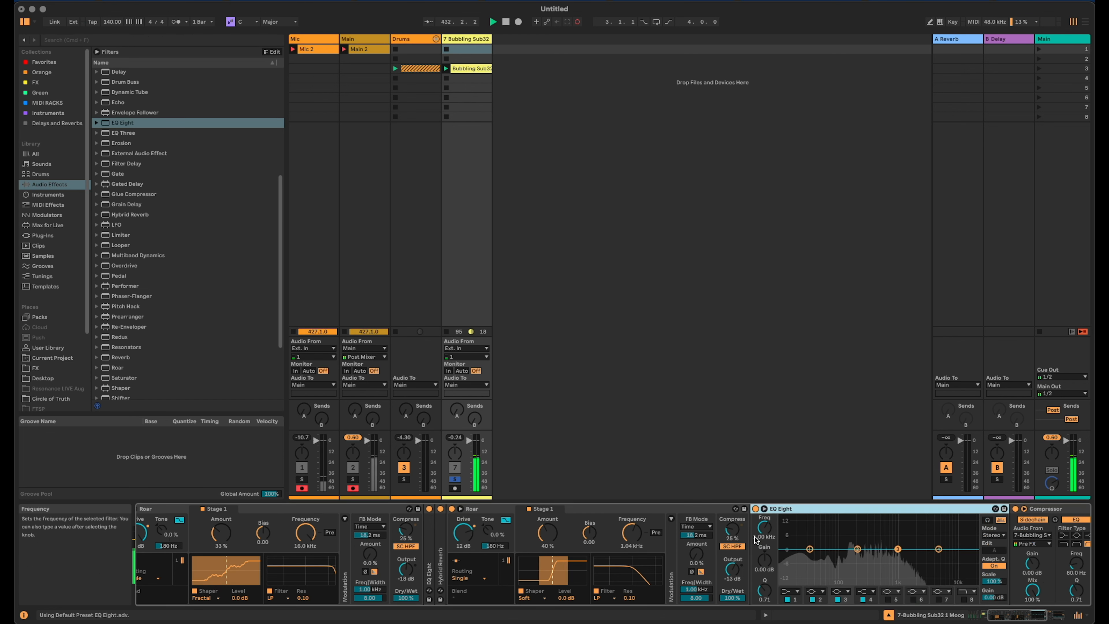
{"action": "left_click", "coordinate": [793, 590]}
{"action": "left_click", "coordinate": [793, 601]}
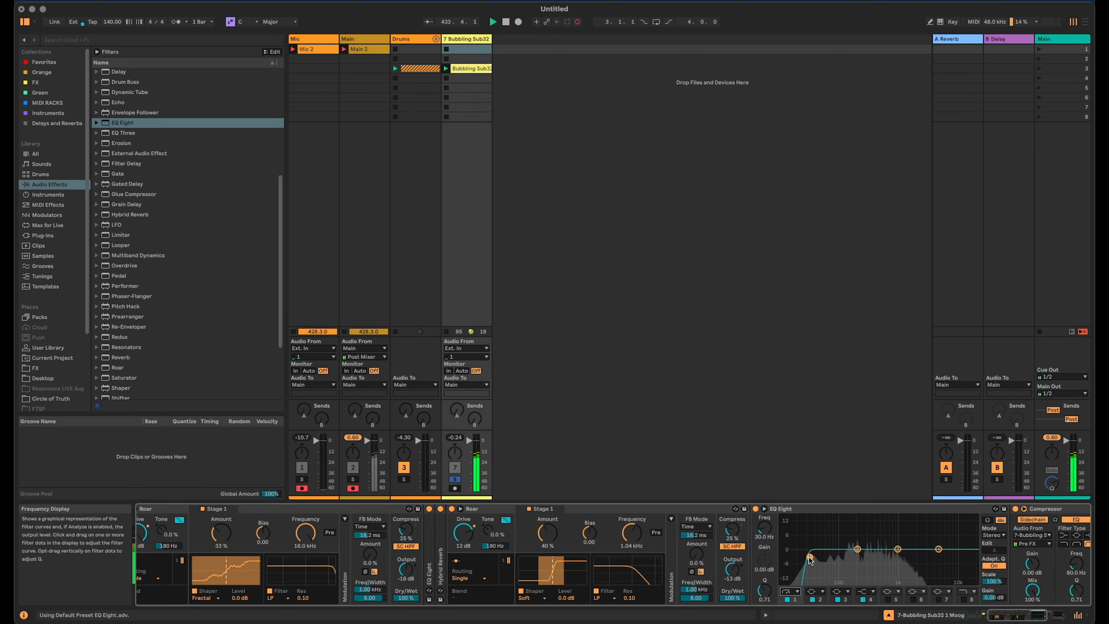
{"action": "left_click_drag", "start_coordinate": [828, 557], "coordinate": [859, 566]}
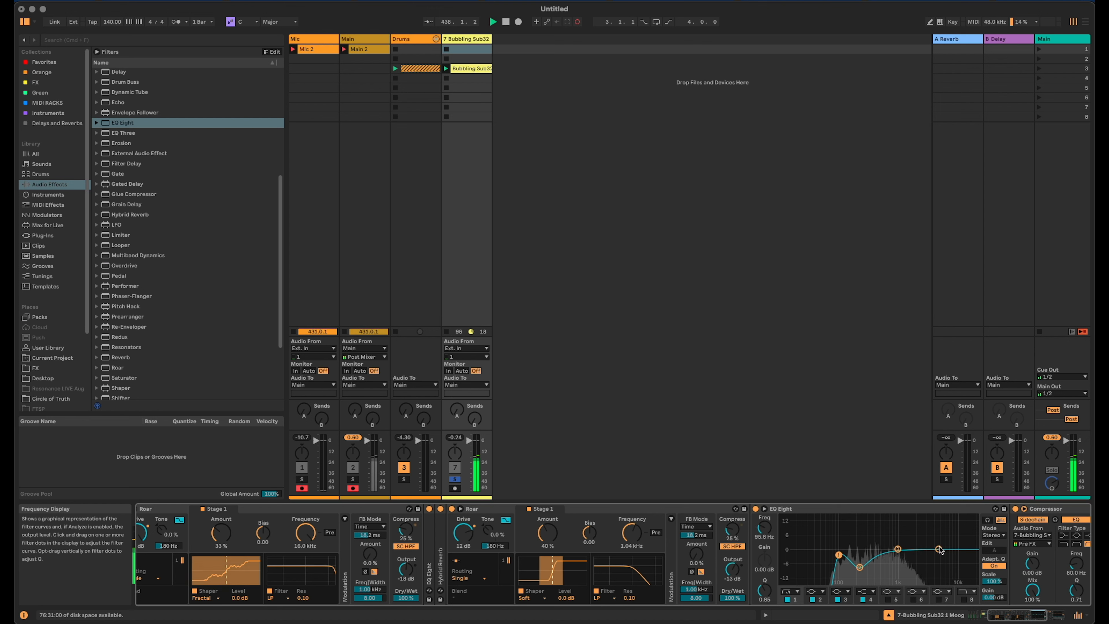
{"action": "left_click", "coordinate": [964, 599]}
{"action": "left_click_drag", "start_coordinate": [971, 557], "coordinate": [961, 557]}
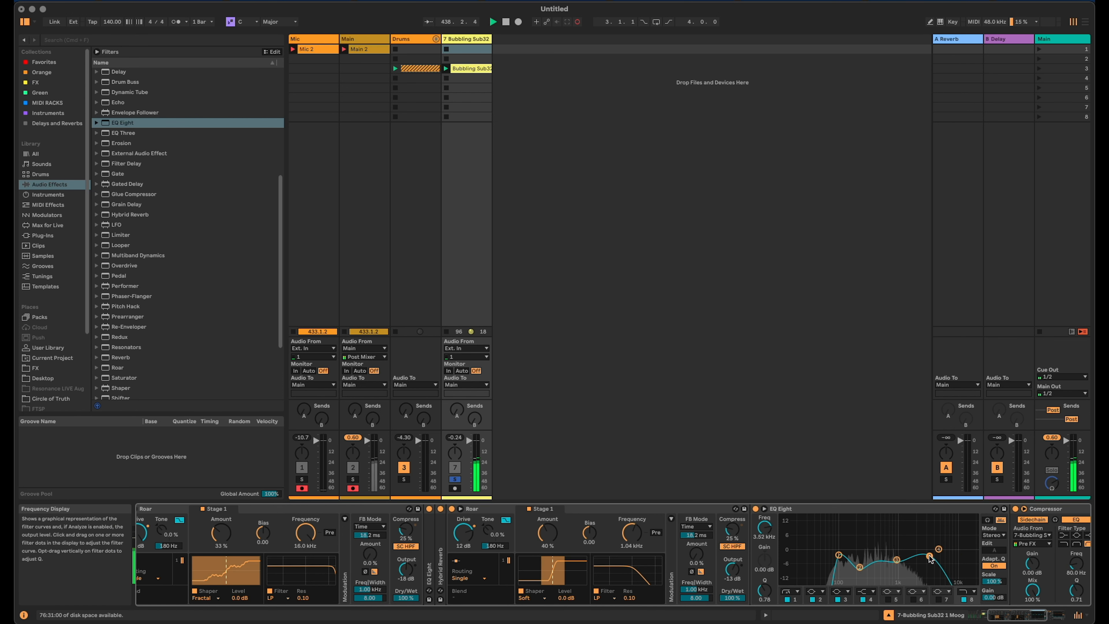
Add a Hybrid Reverb between the second EQ Eight and the Compressor and raise its Dry/Wet to 100%
{"action": "scroll", "coordinate": [930, 559], "scroll_direction": "right", "scroll_amount": 6}
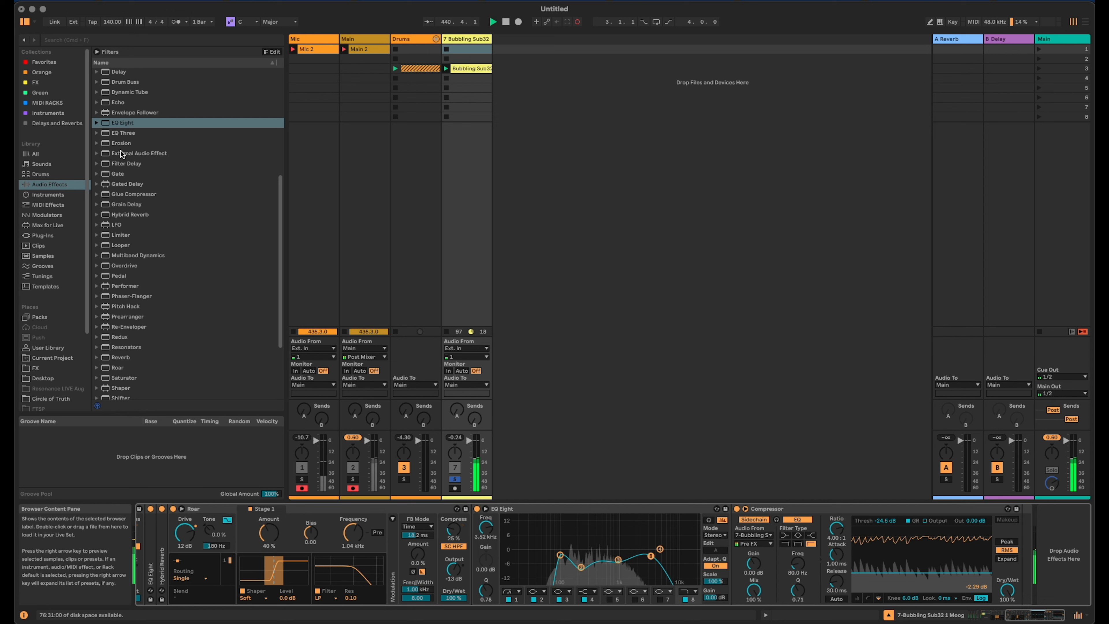
{"action": "left_click_drag", "start_coordinate": [117, 218], "coordinate": [733, 518]}
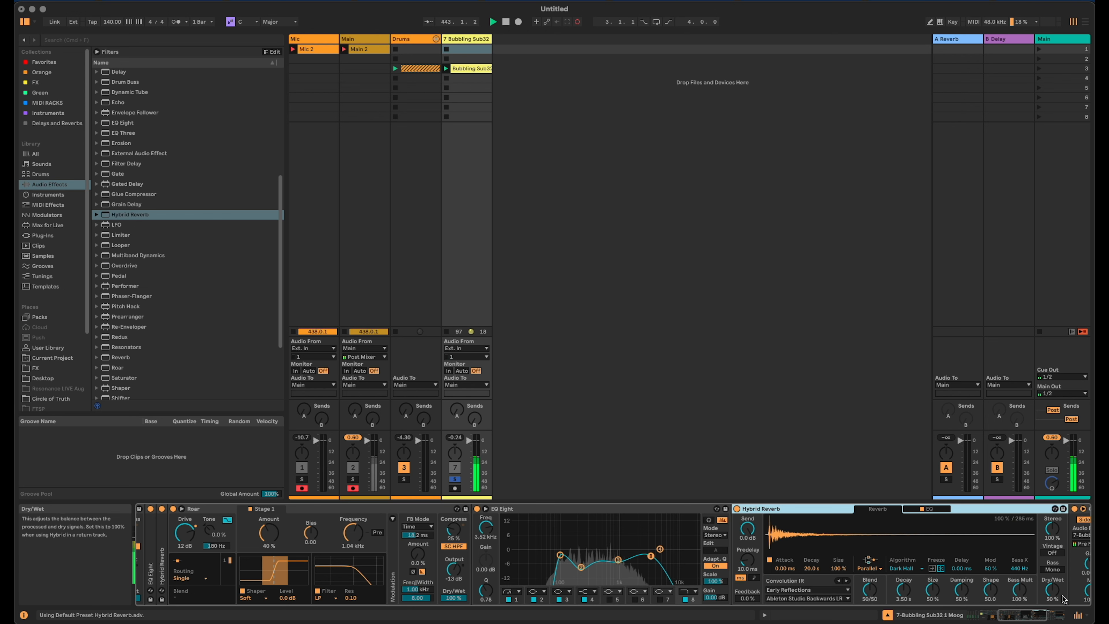
{"action": "left_click_drag", "start_coordinate": [1043, 587], "coordinate": [1044, 557]}
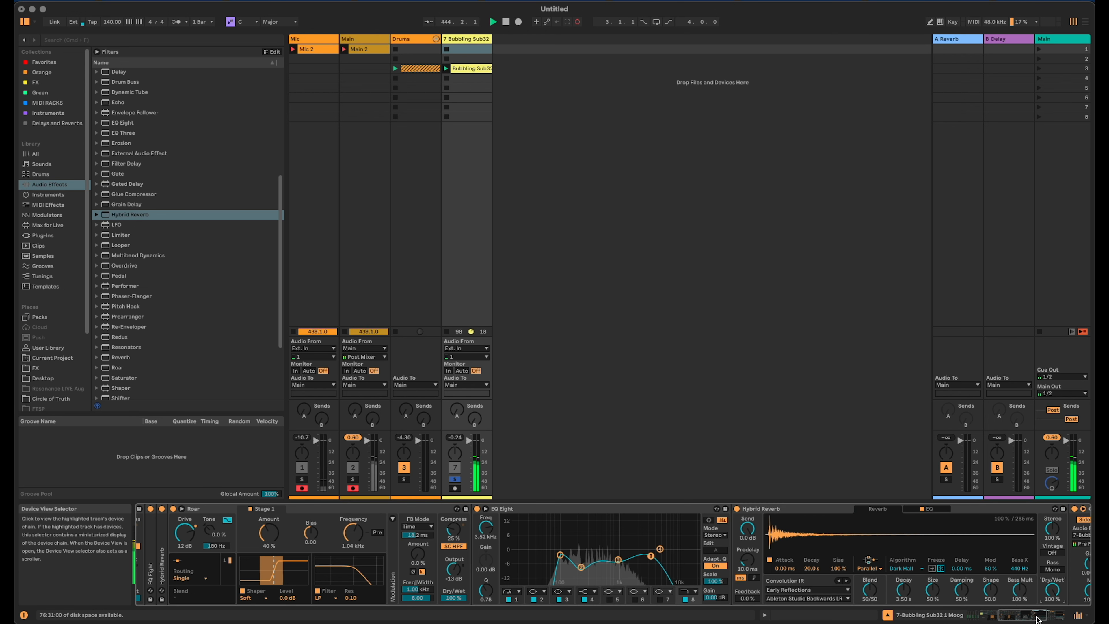
Fold every device in the Roar chain that sits before the Compressor
{"action": "left_click_drag", "start_coordinate": [1042, 616], "coordinate": [1008, 620]}
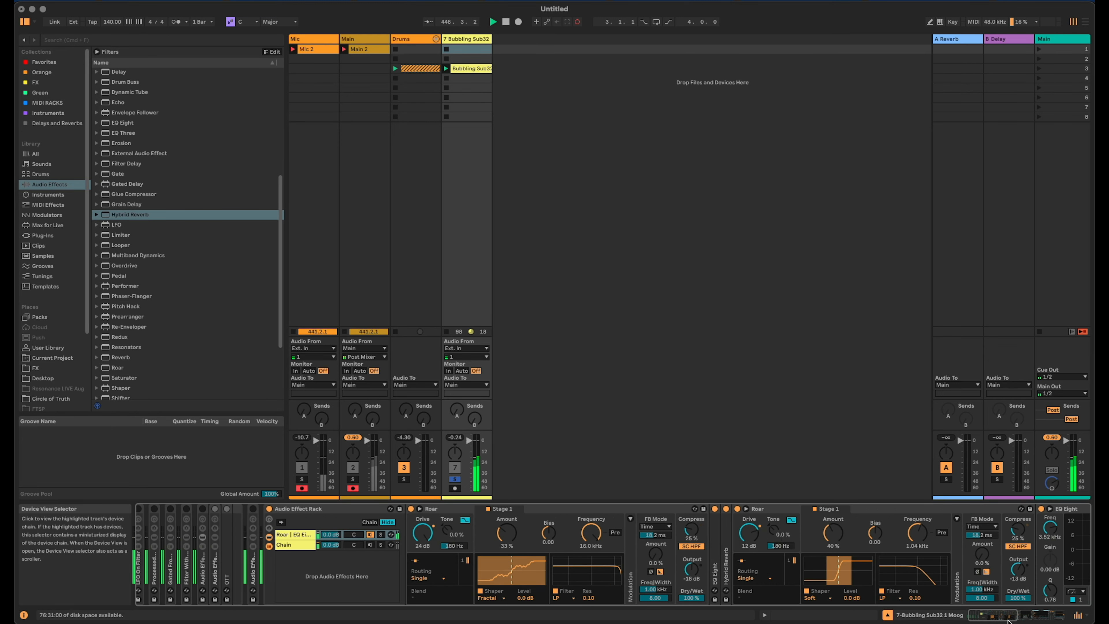
{"action": "double_click", "coordinate": [576, 511]}
{"action": "double_click", "coordinate": [576, 511]}
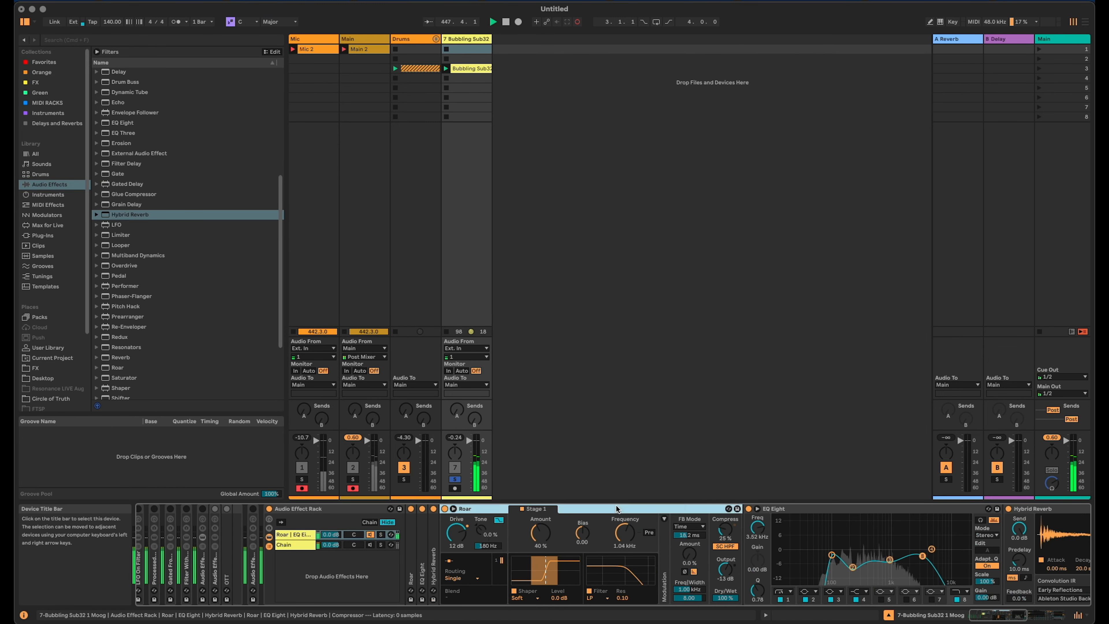
{"action": "left_click", "coordinate": [613, 511]}
{"action": "double_click", "coordinate": [614, 511]}
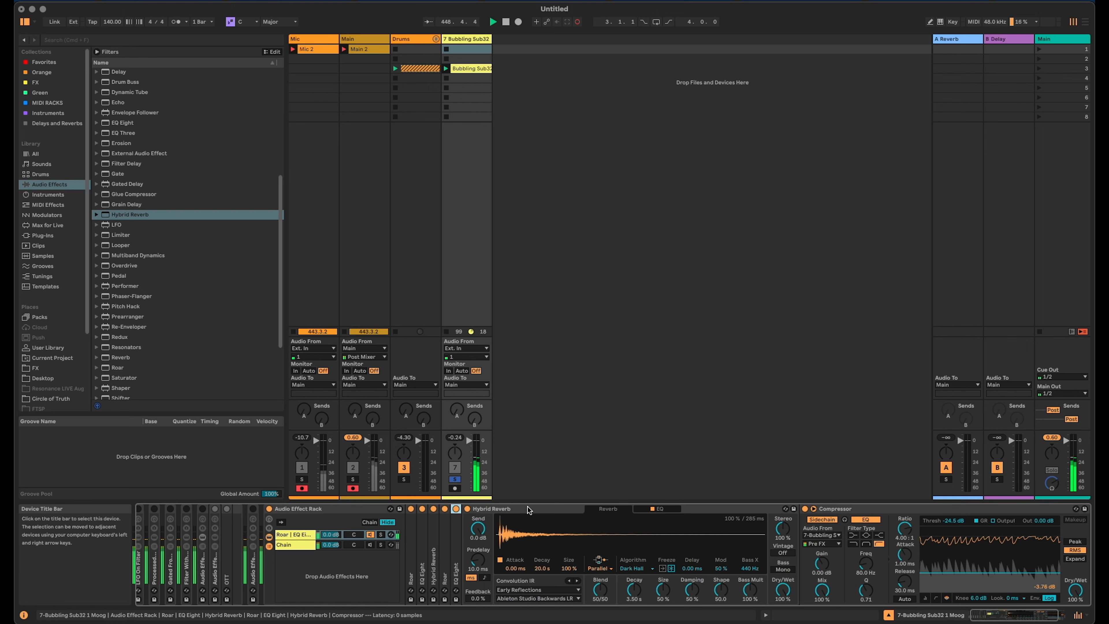
{"action": "double_click", "coordinate": [613, 512]}
Switch the rack's empty dry chain back on, try a lower Roar chain volume and reset it to 0.0 dB
{"action": "left_click", "coordinate": [1002, 618]}
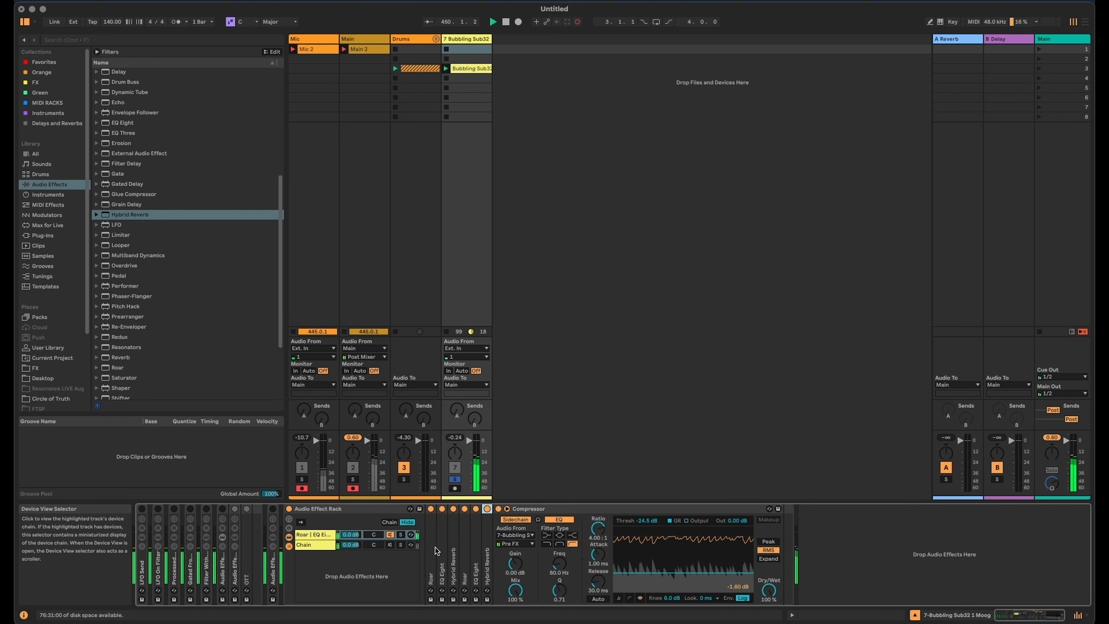
{"action": "left_click", "coordinate": [390, 544]}
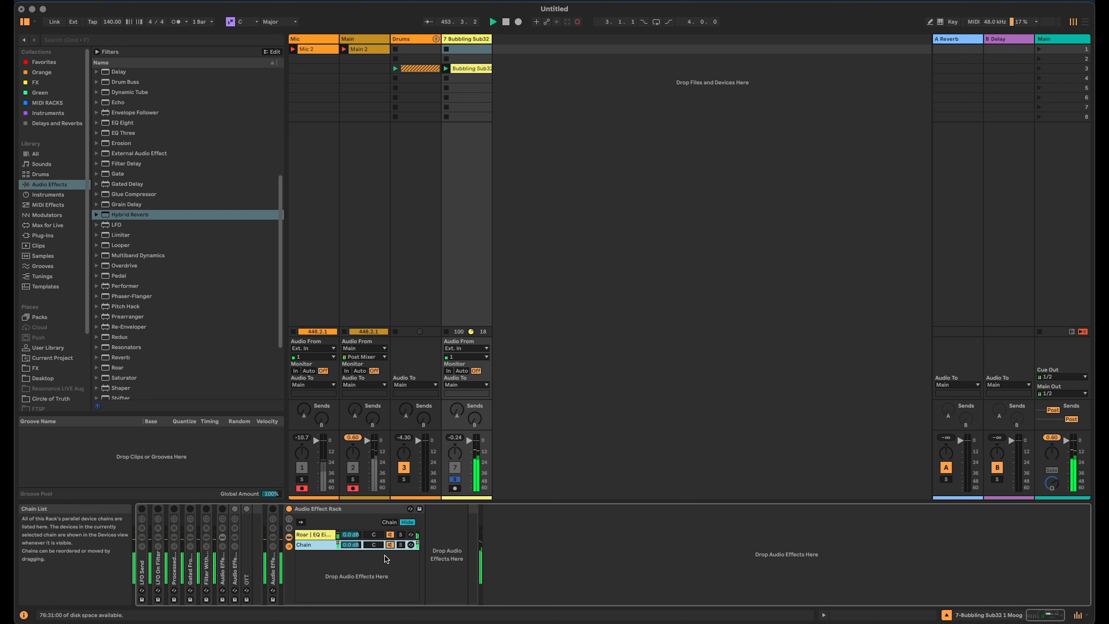
{"action": "left_click_drag", "start_coordinate": [351, 535], "coordinate": [351, 553]}
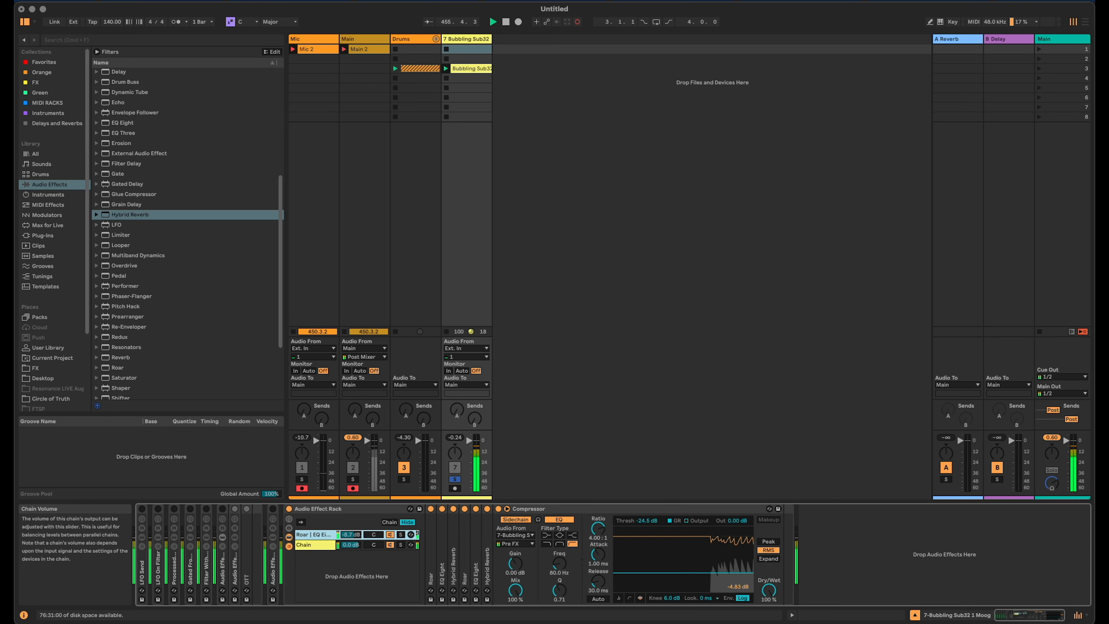
{"action": "double_click", "coordinate": [352, 535]}
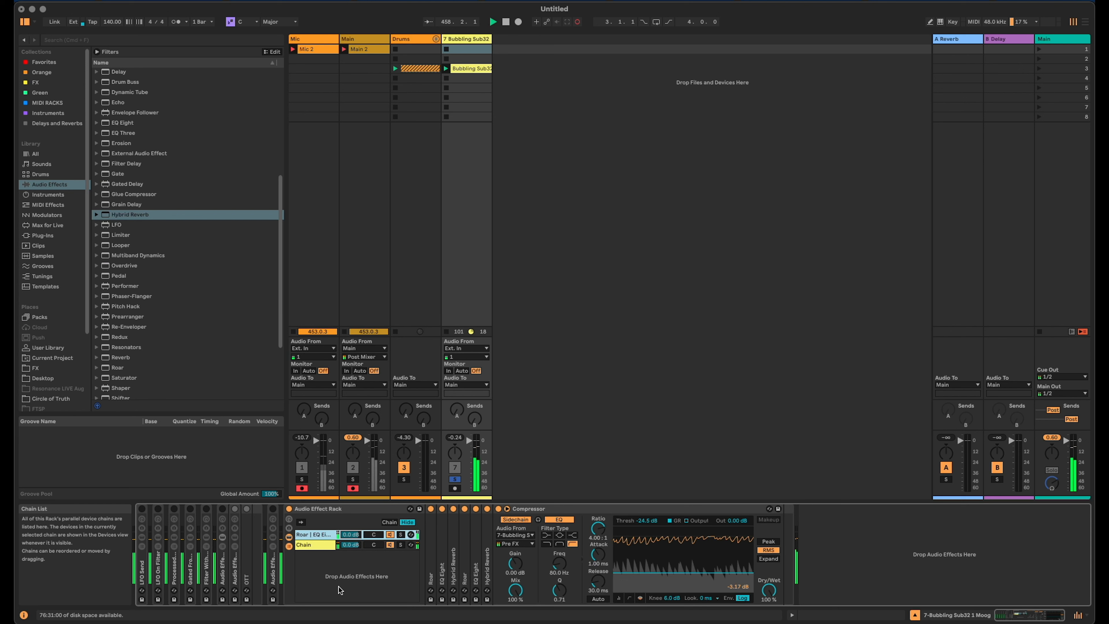
Fold and bypass the finished rack, unsolo the Bubbling Sub track, and audition the Gated rack before bypassing it again
{"action": "double_click", "coordinate": [317, 509]}
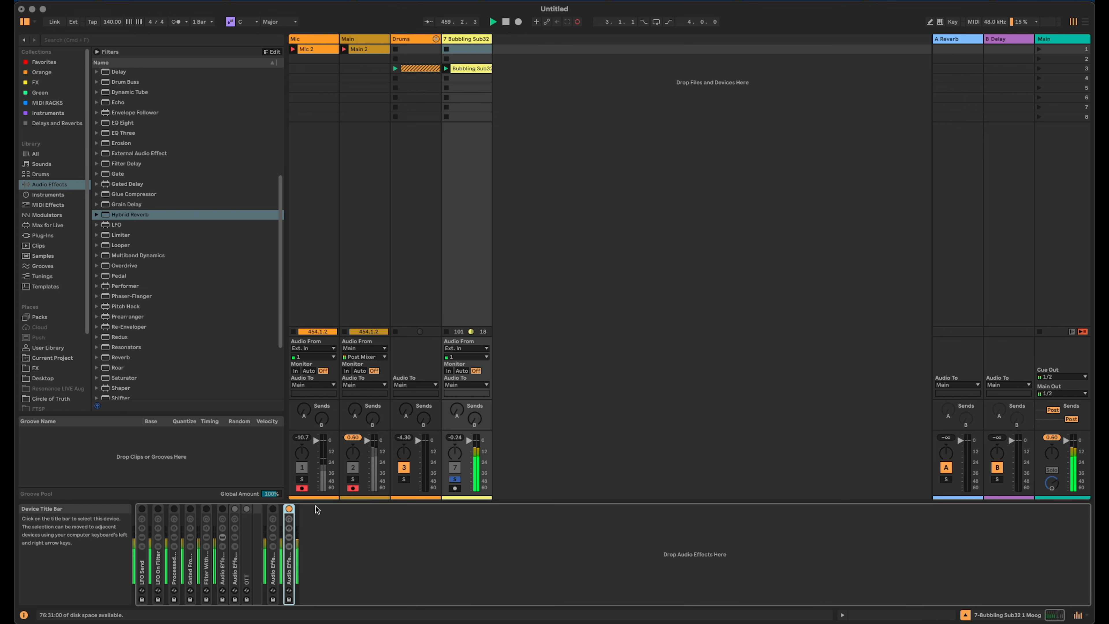
{"action": "left_click", "coordinate": [358, 546]}
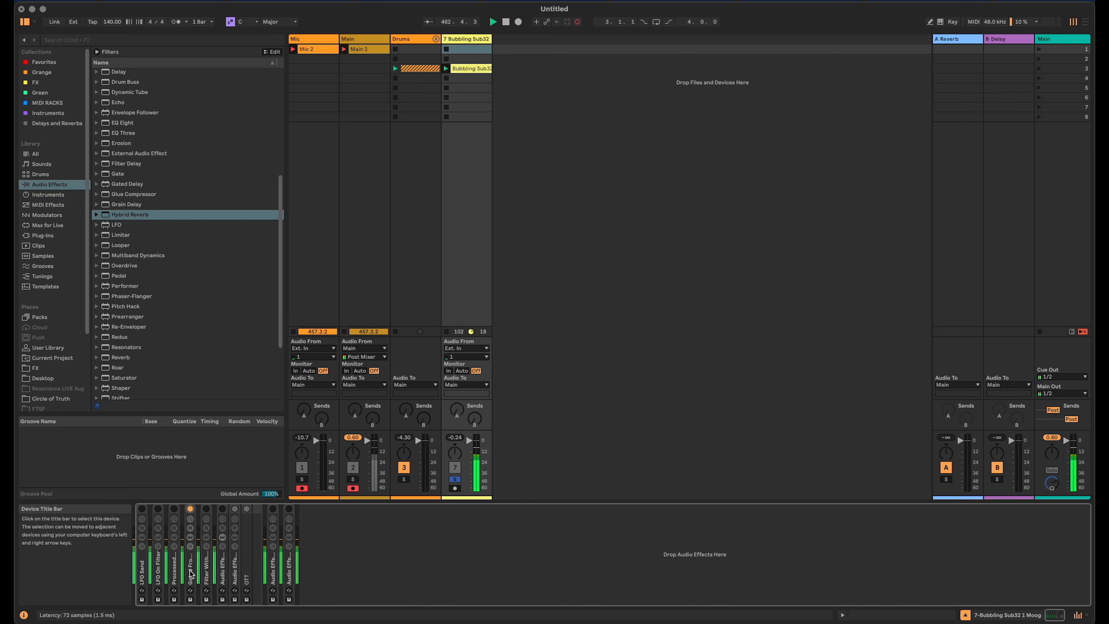
{"action": "left_click", "coordinate": [671, 469]}
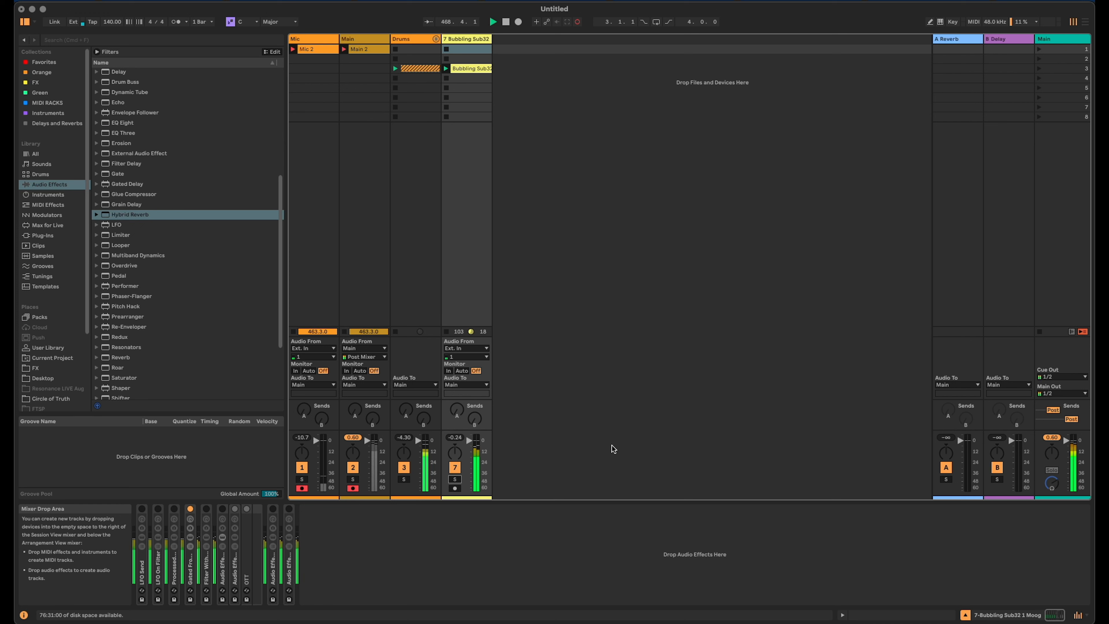
{"action": "left_click", "coordinate": [190, 510]}
Add a new Hybrid Reverb at the end of the track's device chain with Dry/Wet at 100% and decay at 4.32 s
{"action": "left_click", "coordinate": [487, 552]}
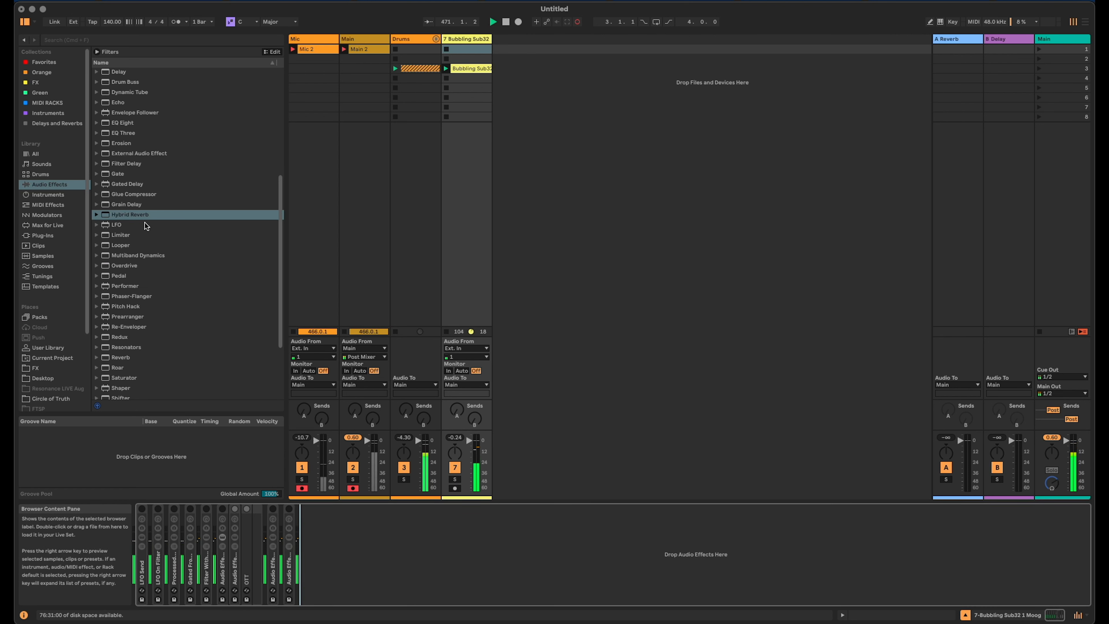
{"action": "left_click_drag", "start_coordinate": [130, 214], "coordinate": [433, 549]}
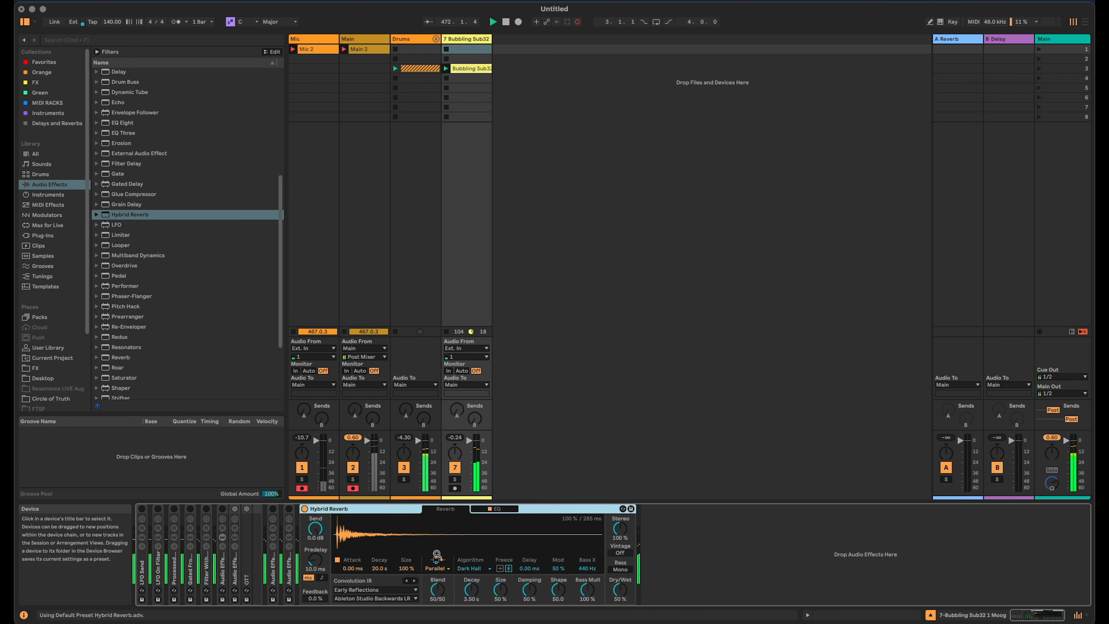
{"action": "left_click_drag", "start_coordinate": [620, 592], "coordinate": [620, 546]}
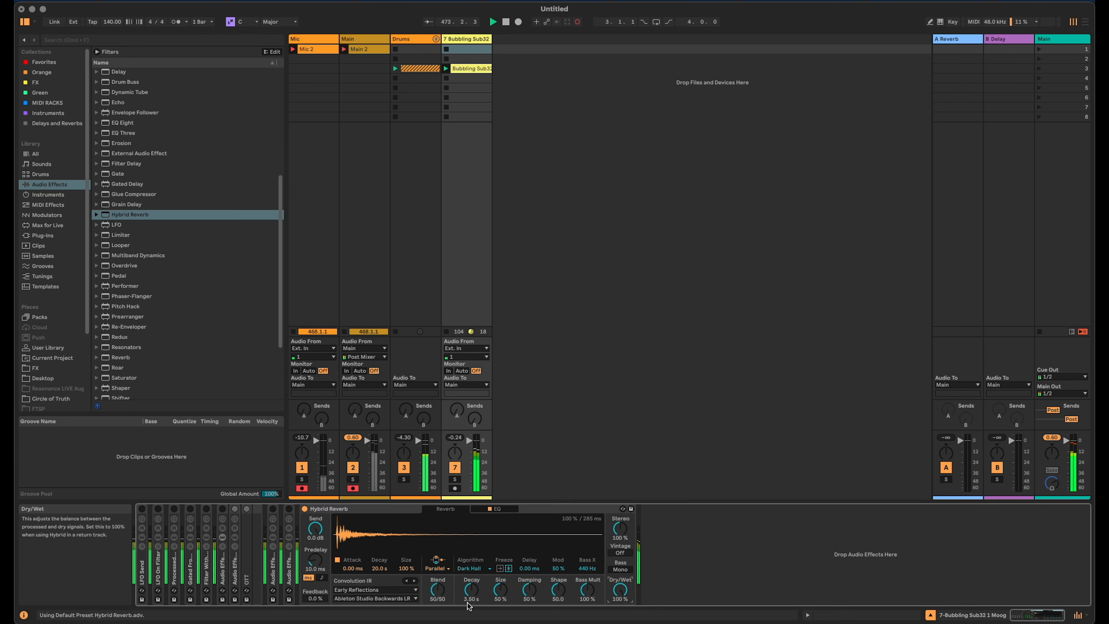
{"action": "left_click_drag", "start_coordinate": [467, 594], "coordinate": [468, 586]}
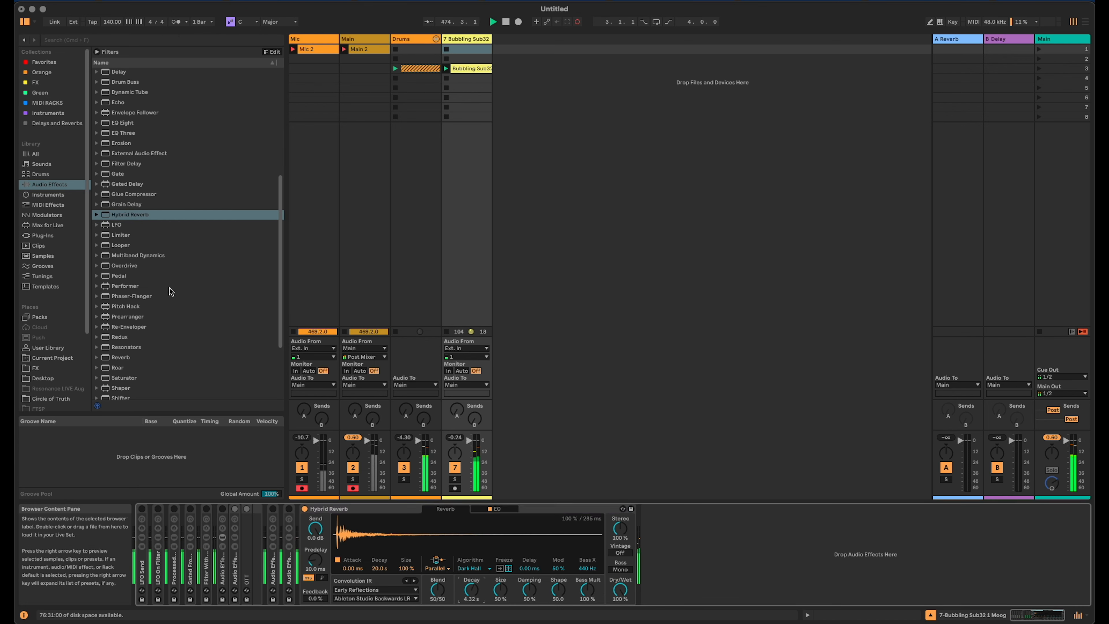
Add a Gate after the new Hybrid Reverb
{"action": "scroll", "coordinate": [169, 289], "scroll_direction": "down", "scroll_amount": 3}
{"action": "scroll", "coordinate": [125, 203], "scroll_direction": "up", "scroll_amount": 8}
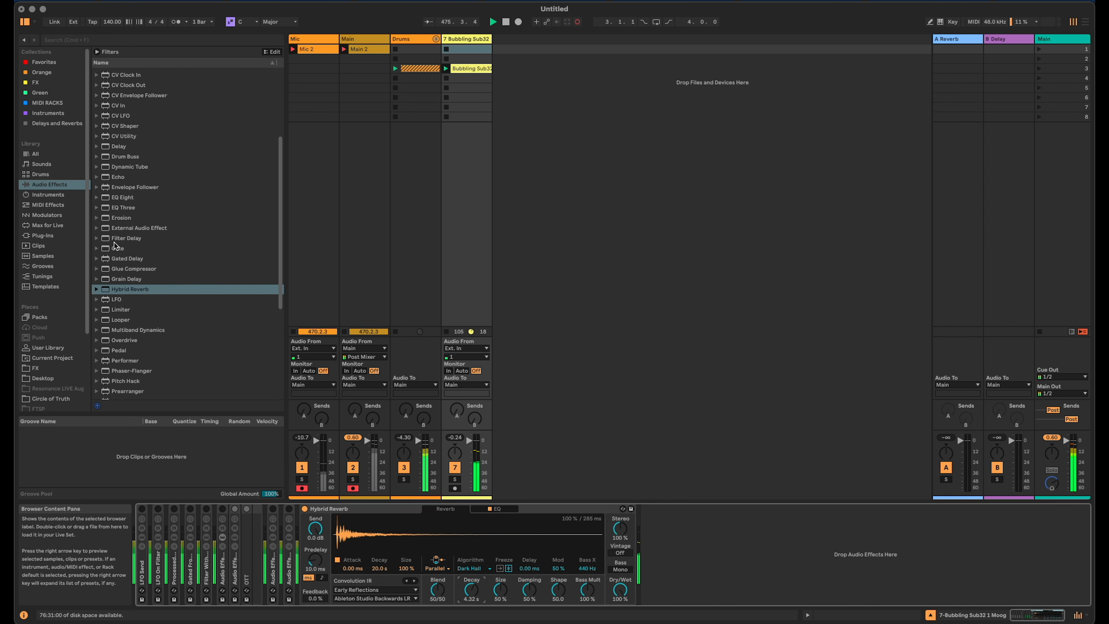
{"action": "left_click_drag", "start_coordinate": [121, 252], "coordinate": [716, 550]}
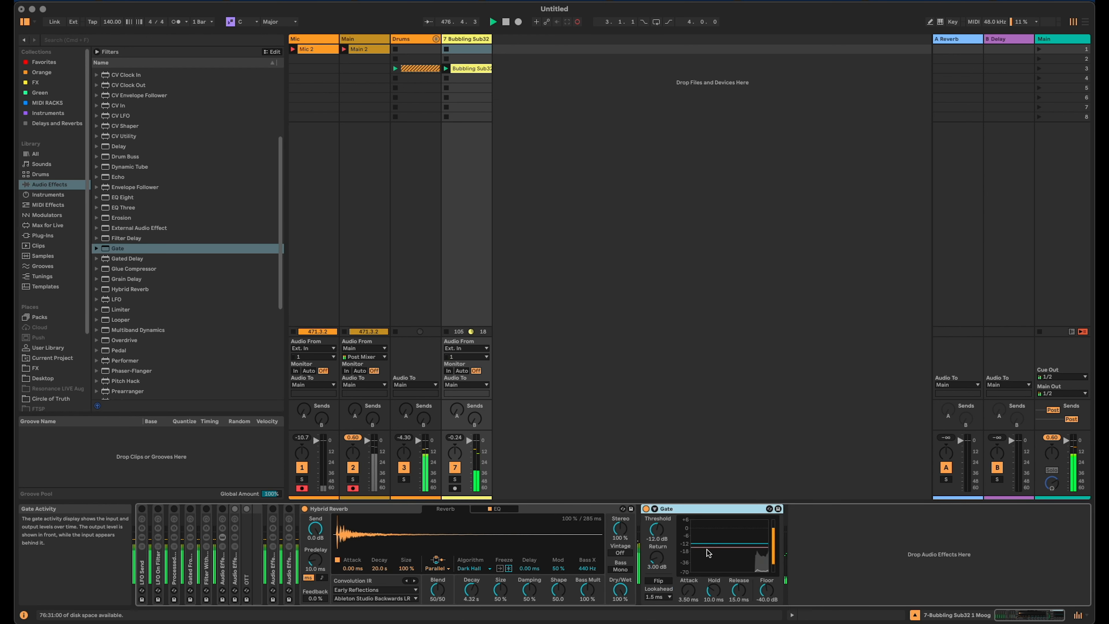
Enable the Gate's external sidechain and feed it from 4-Drum Rack, using the Answer Phone pad's Pre FX signal
{"action": "left_click", "coordinate": [655, 509]}
{"action": "left_click", "coordinate": [662, 519]}
{"action": "left_click", "coordinate": [662, 534]}
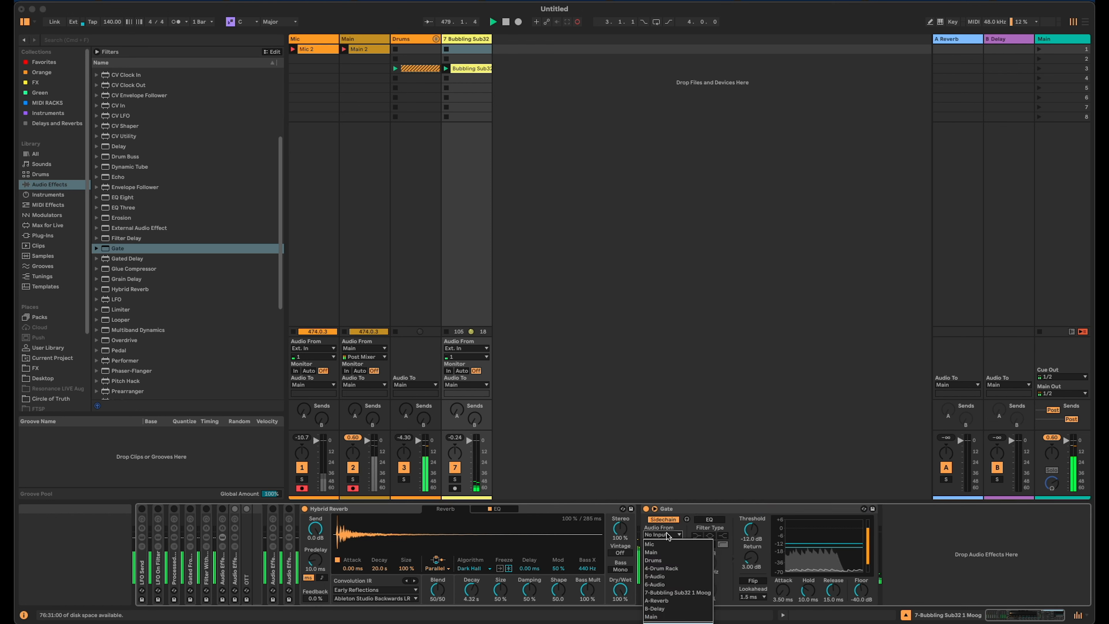
{"action": "left_click", "coordinate": [676, 568]}
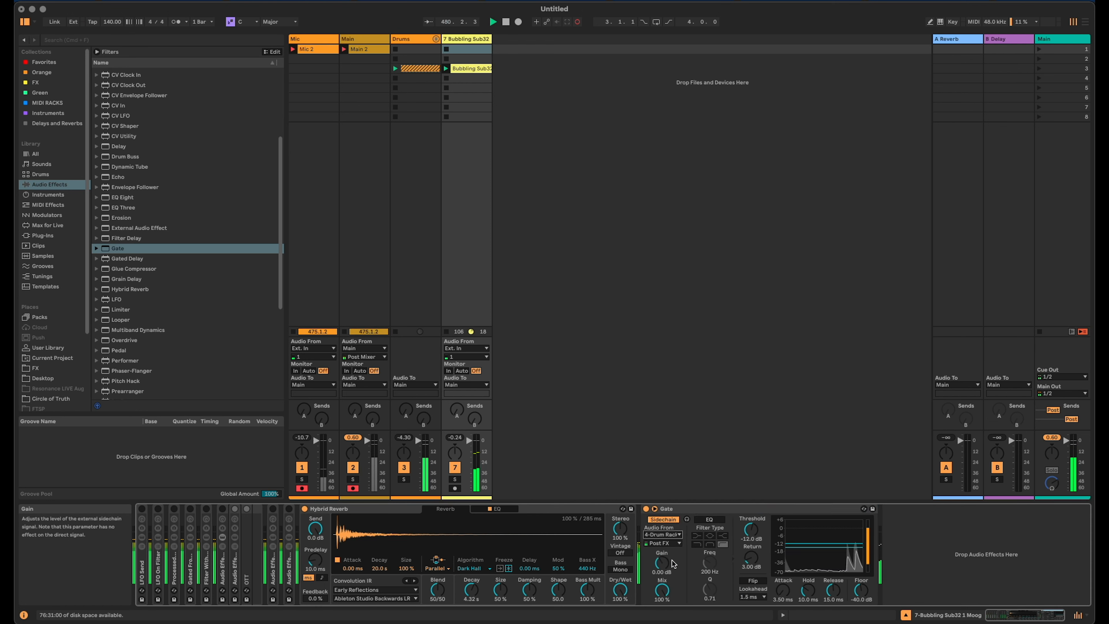
{"action": "left_click", "coordinate": [662, 543]}
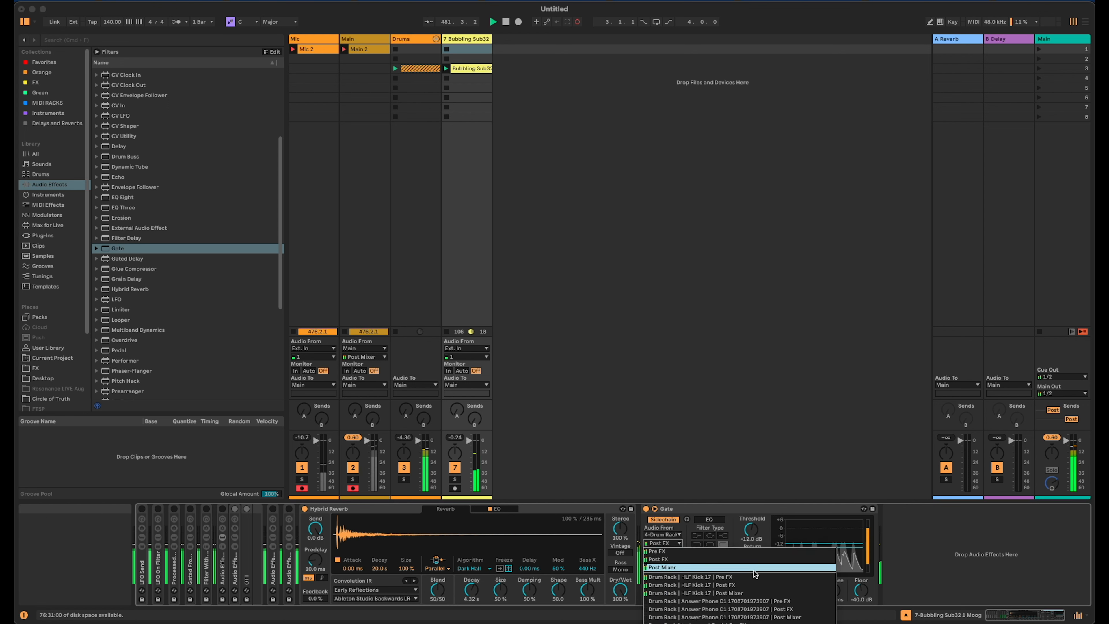
{"action": "left_click", "coordinate": [763, 601]}
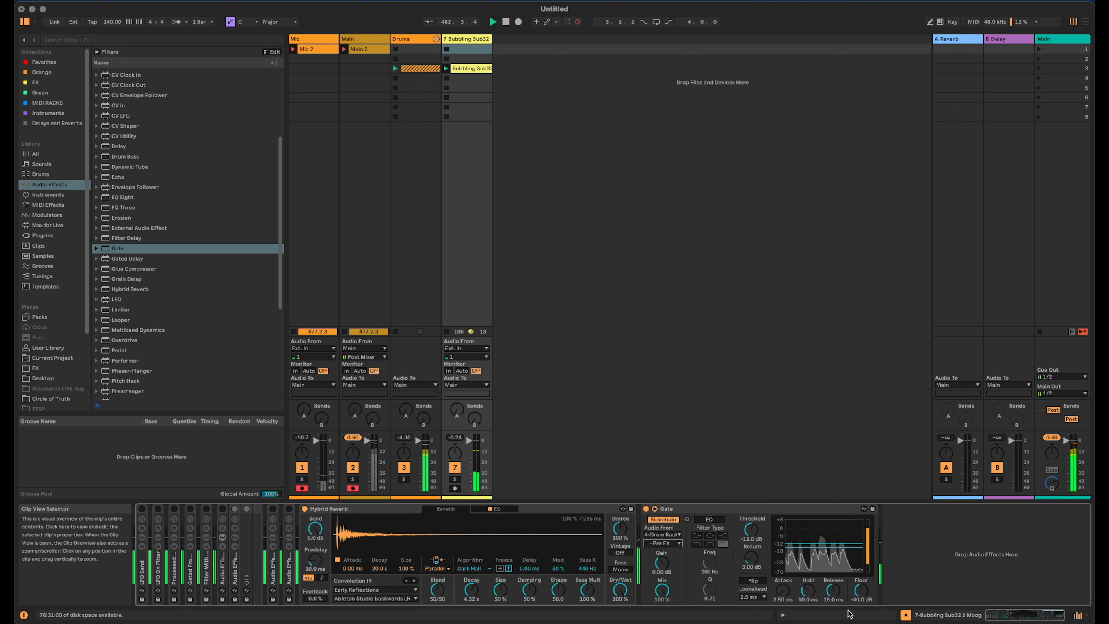
Set the Gate's threshold to about -28.4 dB, attack 110 ms, hold 41 ms, release 329 ms and floor about -29 dB
{"action": "left_click_drag", "start_coordinate": [752, 532], "coordinate": [751, 553]}
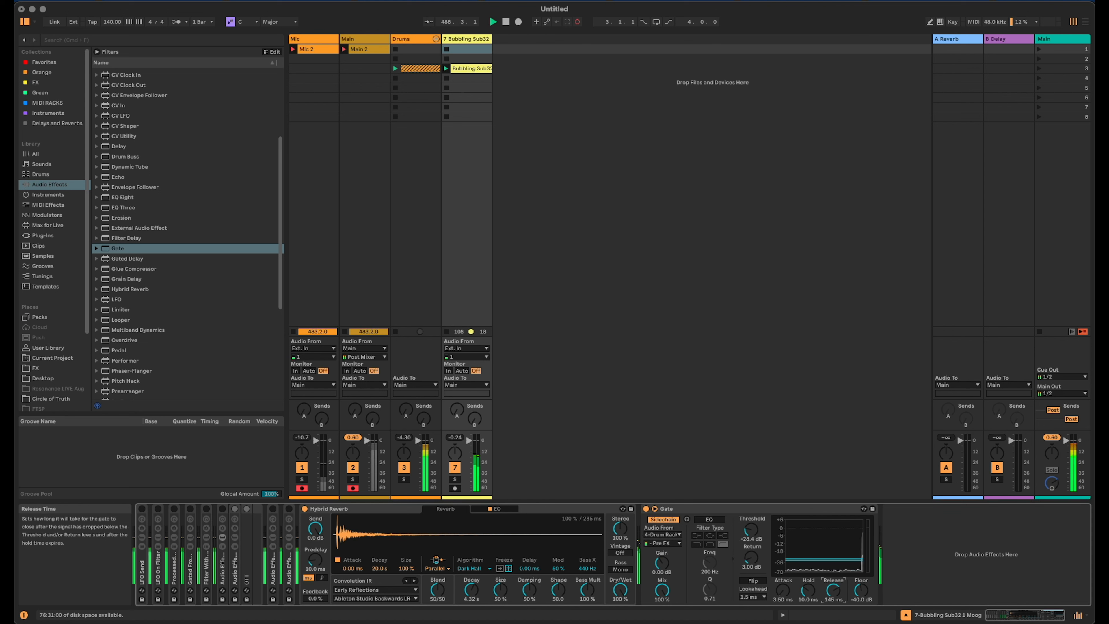
{"action": "left_click_drag", "start_coordinate": [808, 590], "coordinate": [861, 583]}
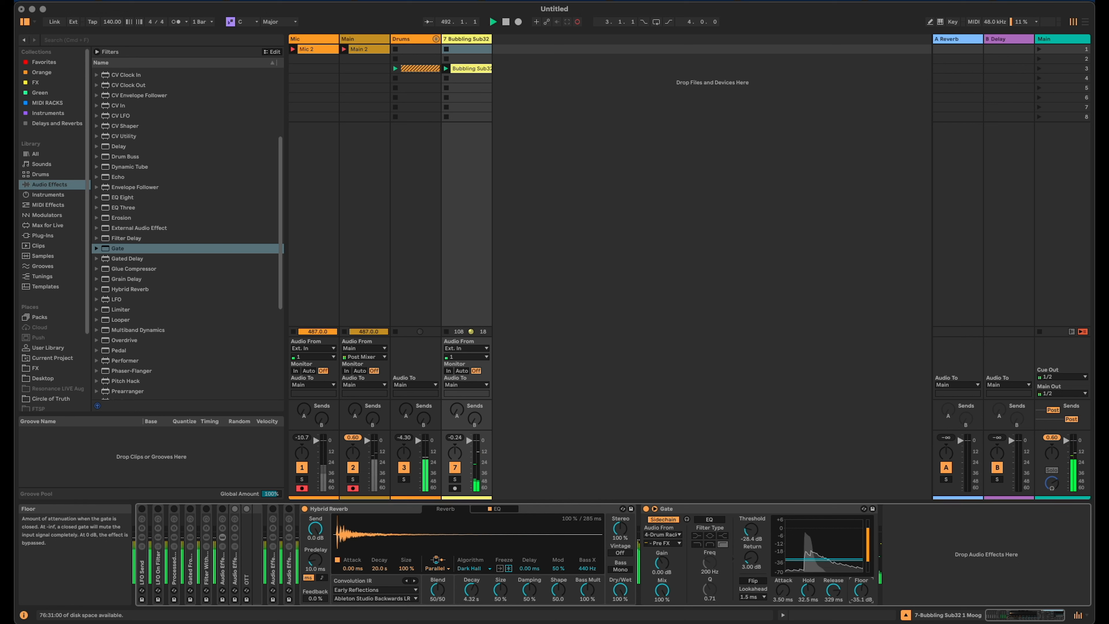
{"action": "left_click_drag", "start_coordinate": [863, 590], "coordinate": [862, 588]}
{"action": "left_click_drag", "start_coordinate": [796, 589], "coordinate": [783, 582]}
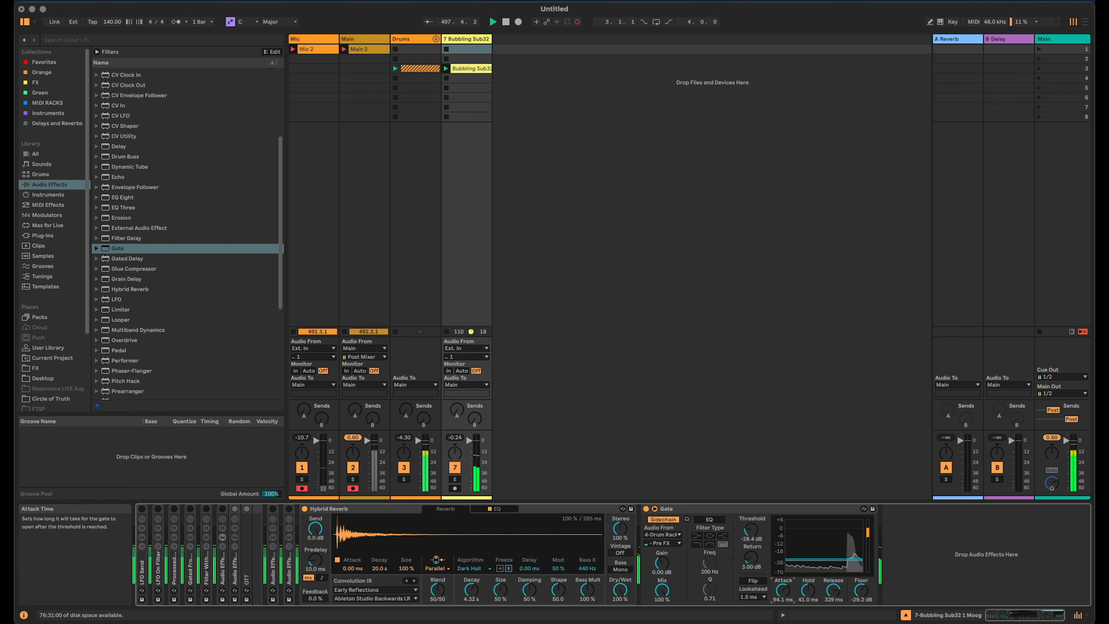
{"action": "left_click_drag", "start_coordinate": [784, 582], "coordinate": [784, 581]}
Group the Hybrid Reverb and Gate into an Audio Effect Rack and add an empty parallel dry chain
{"action": "left_click", "coordinate": [343, 508]}
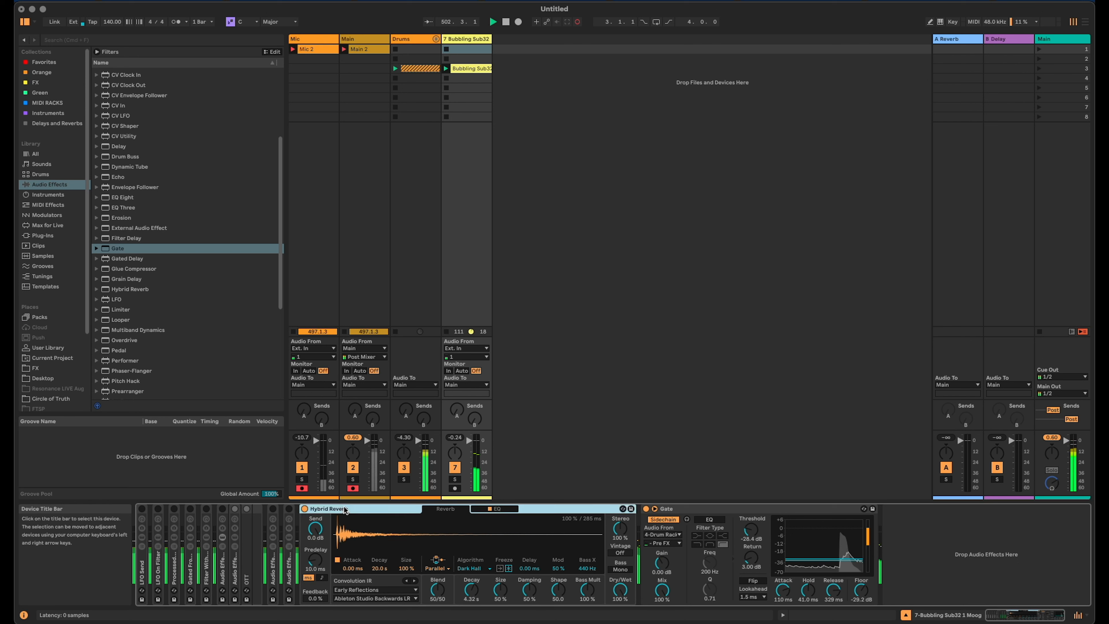
{"action": "left_click", "coordinate": [767, 510], "text": "shift"}
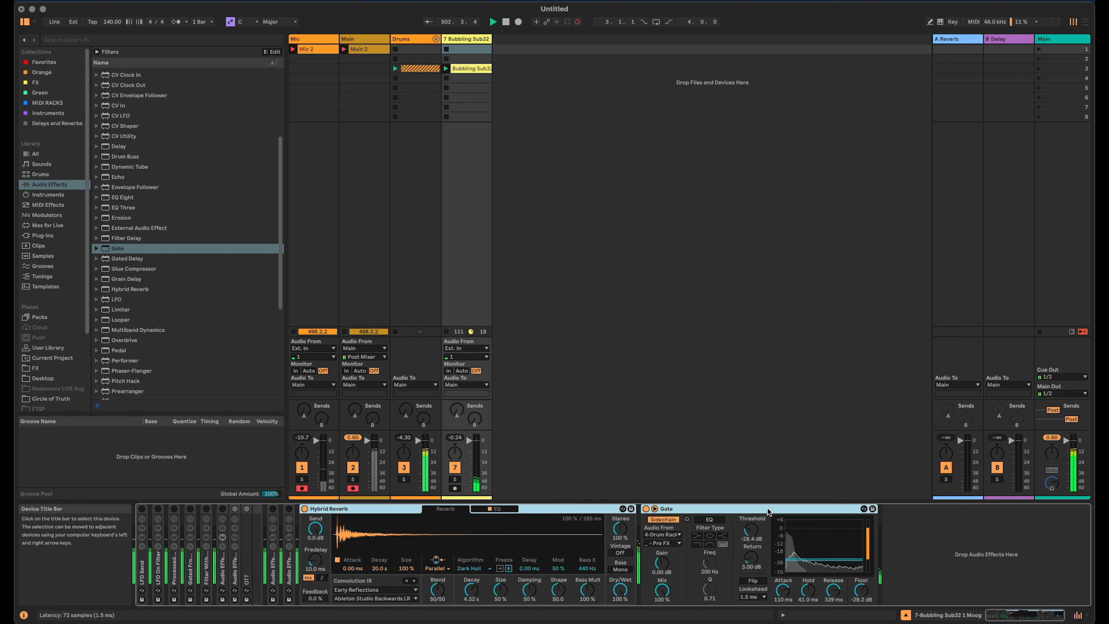
{"action": "key", "text": "super+g"}
{"action": "left_click", "coordinate": [306, 547]}
{"action": "right_click", "coordinate": [378, 573]}
{"action": "left_click", "coordinate": [392, 577]}
{"action": "left_click", "coordinate": [328, 534]}
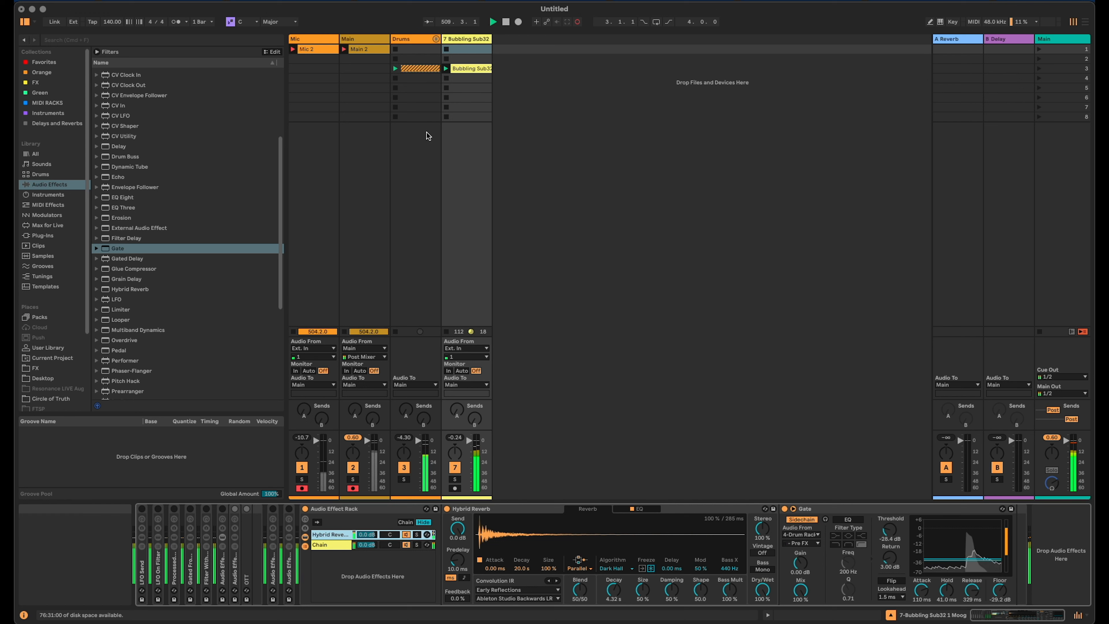
Unfold the Drums group and open the Drum Rack clip in the note editor
{"action": "left_click", "coordinate": [435, 38]}
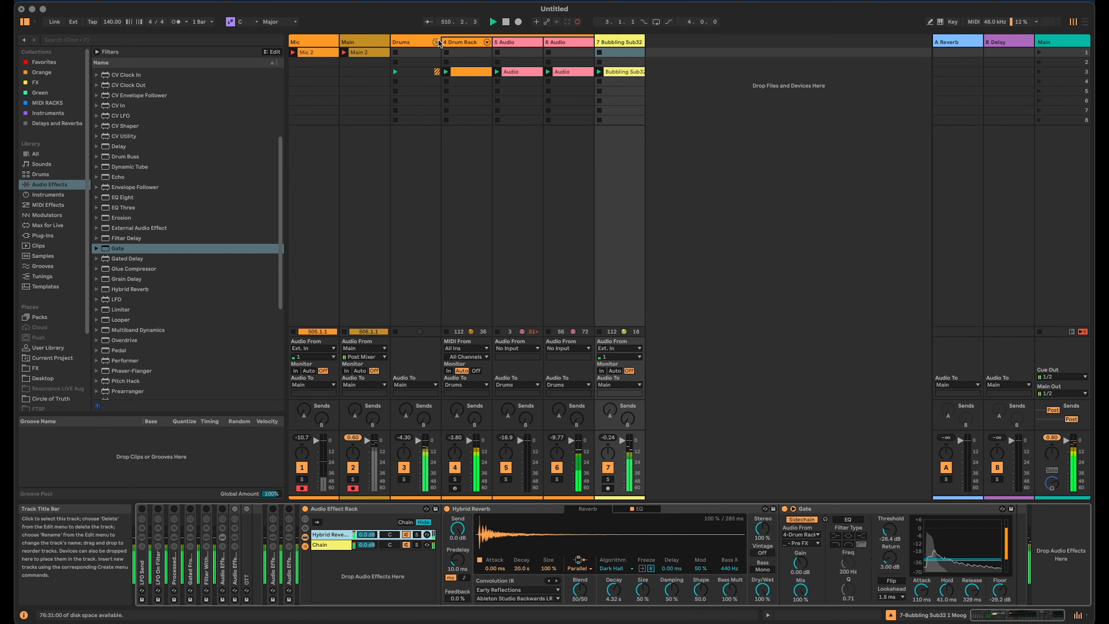
{"action": "left_click", "coordinate": [467, 72]}
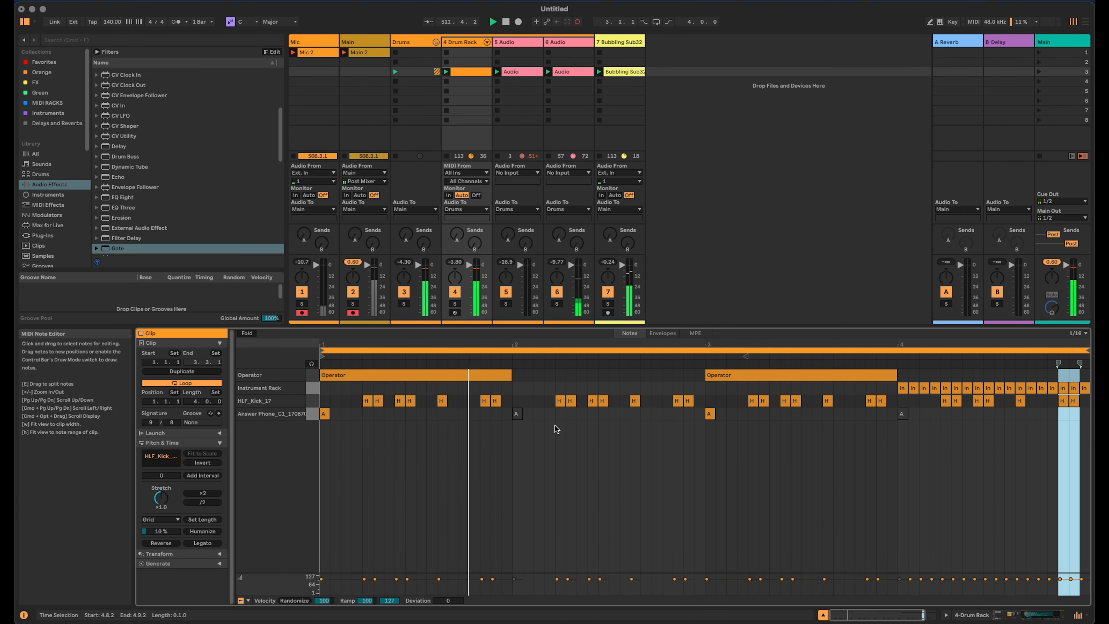
Try extra Answer Phone notes in bars 2 and 3 of the Drum Rack clip
{"action": "left_click", "coordinate": [563, 425]}
{"action": "left_click", "coordinate": [572, 427]}
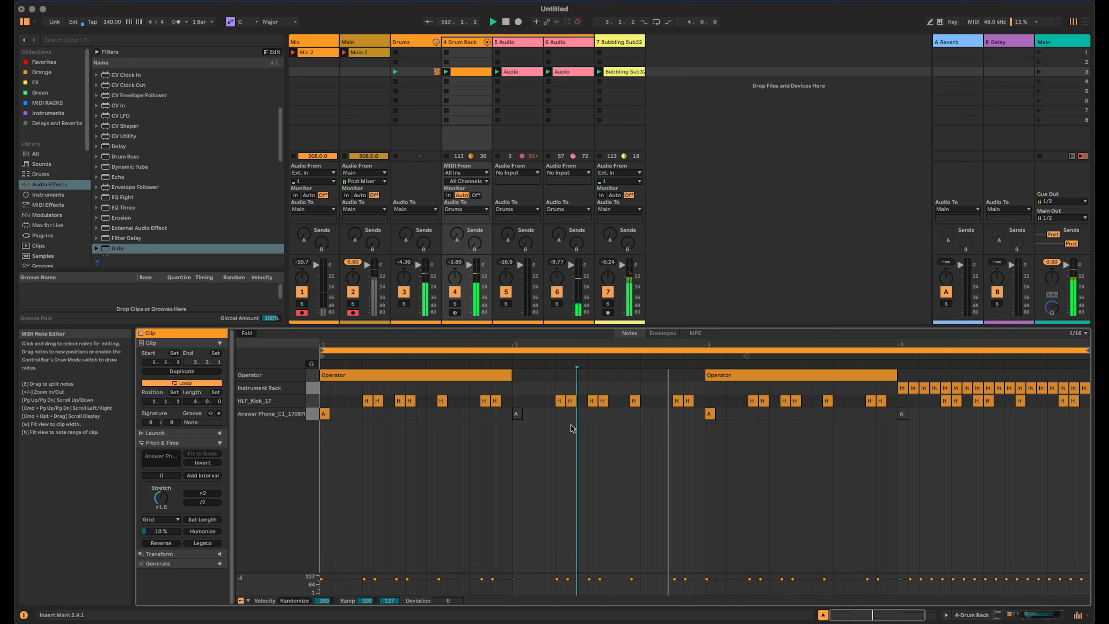
{"action": "double_click", "coordinate": [570, 414]}
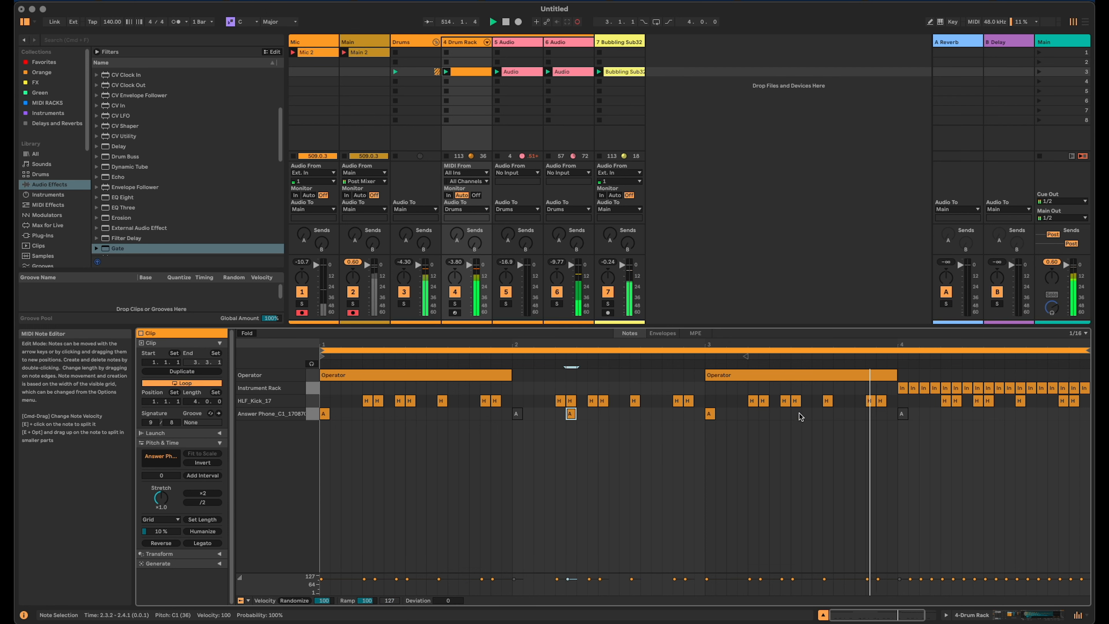
{"action": "double_click", "coordinate": [882, 414]}
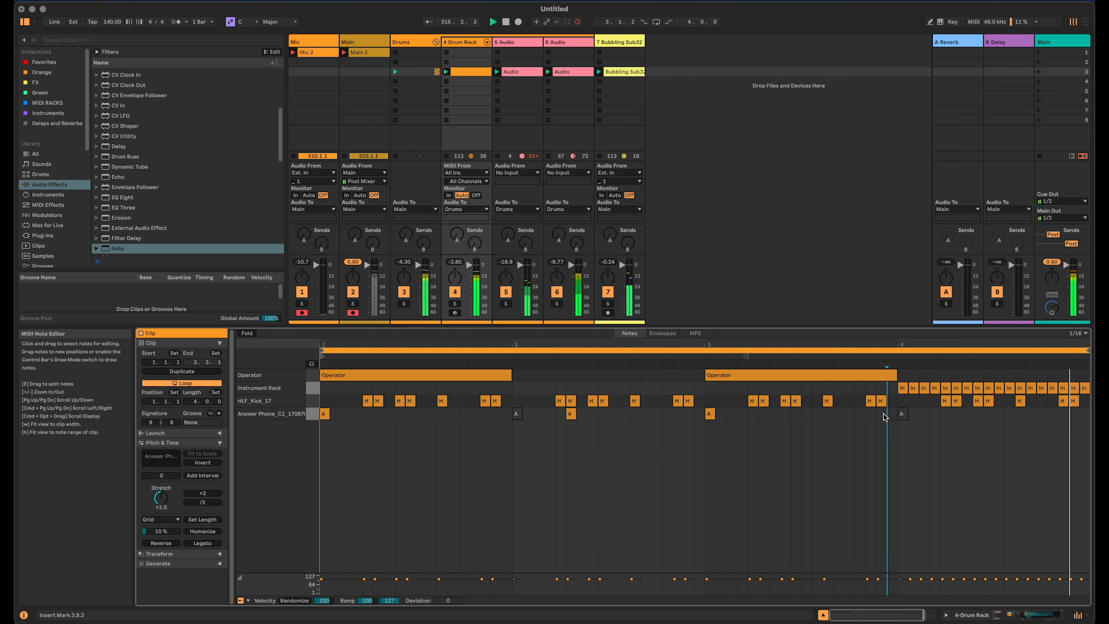
{"action": "left_click_drag", "start_coordinate": [882, 414], "coordinate": [860, 414]}
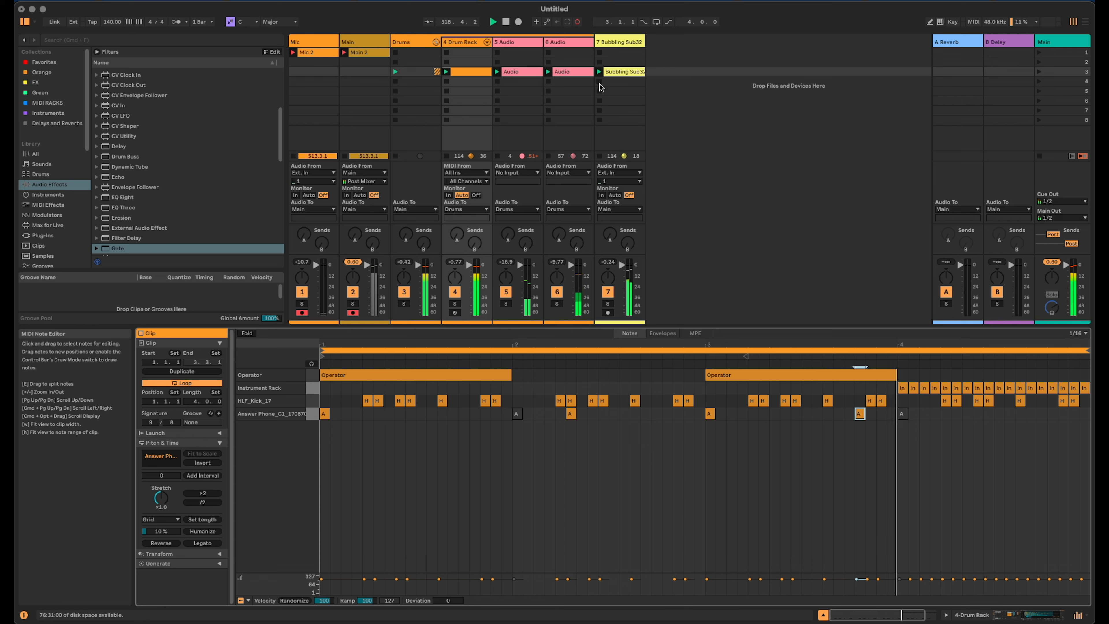
Delete all Answer Phone notes in bars 2 and 3 of the Drum Rack clip
{"action": "left_click_drag", "start_coordinate": [867, 449], "coordinate": [462, 430]}
{"action": "left_click_drag", "start_coordinate": [458, 414], "coordinate": [458, 415]}
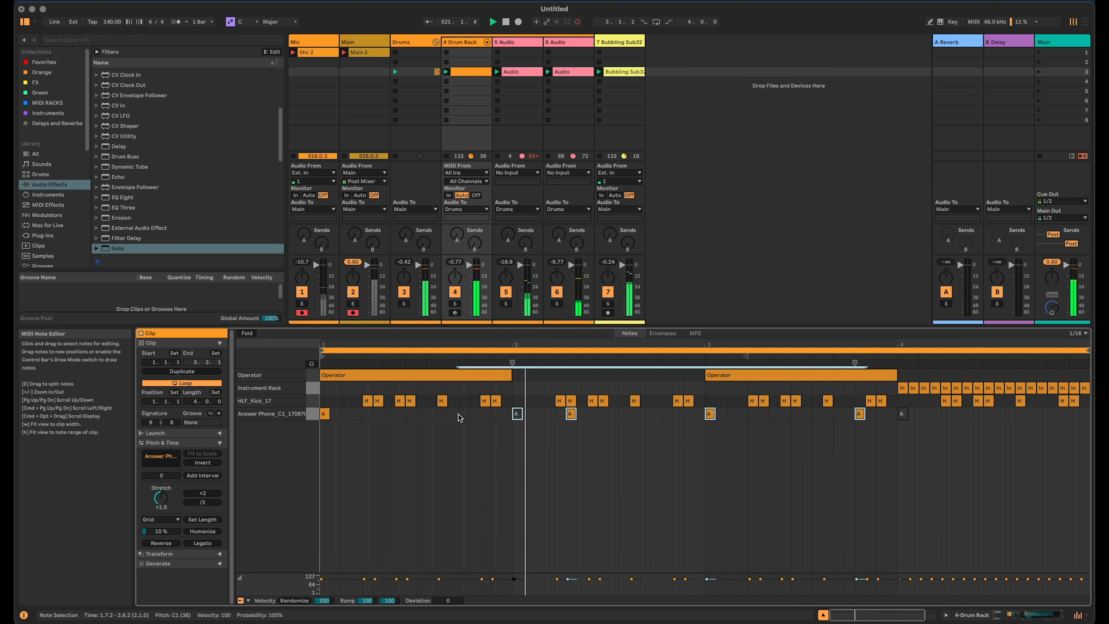
{"action": "key", "text": "BackSpace"}
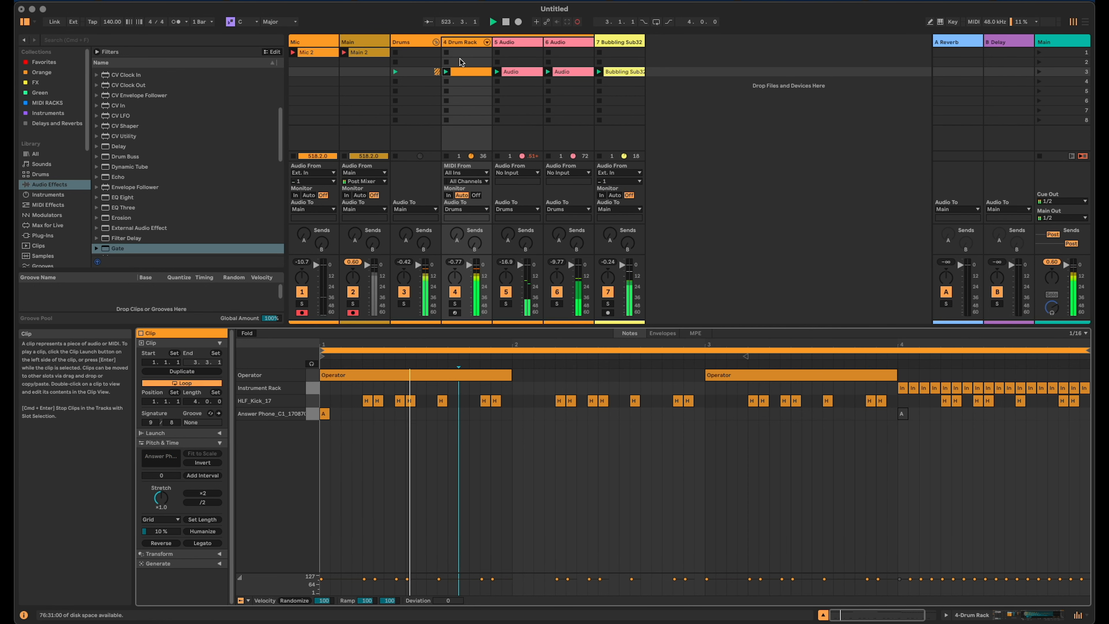
Fold the Drums group, return to the Bubbling Sub track's devices, and bypass and fold the new gated reverb rack
{"action": "left_click", "coordinate": [436, 42]}
{"action": "left_click", "coordinate": [474, 42]}
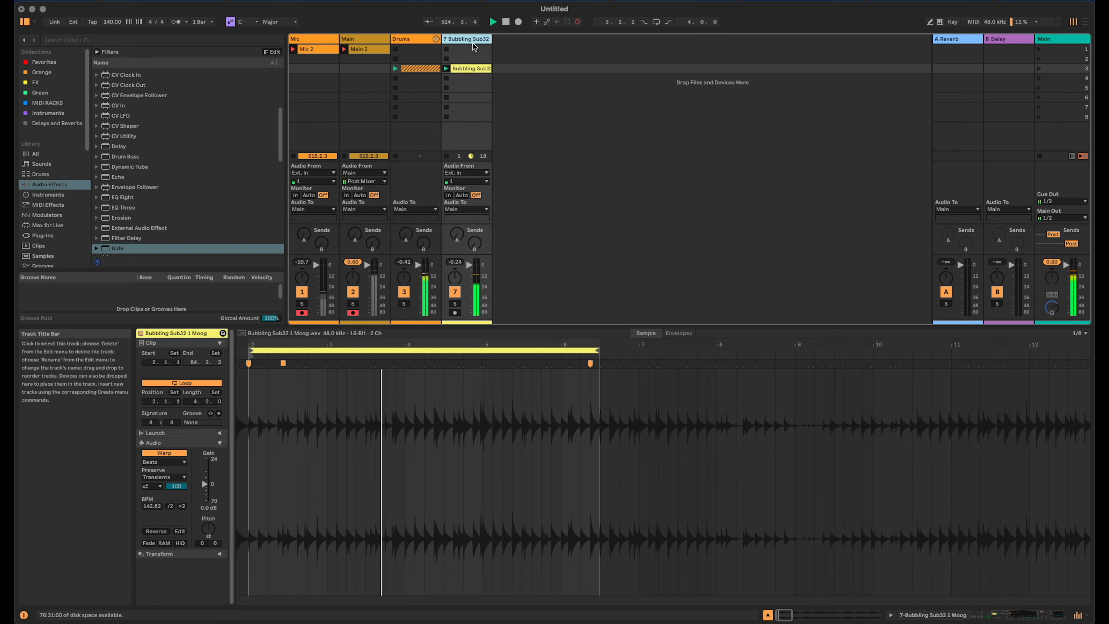
{"action": "left_click", "coordinate": [1041, 614]}
{"action": "left_click", "coordinate": [305, 509]}
{"action": "double_click", "coordinate": [328, 509]}
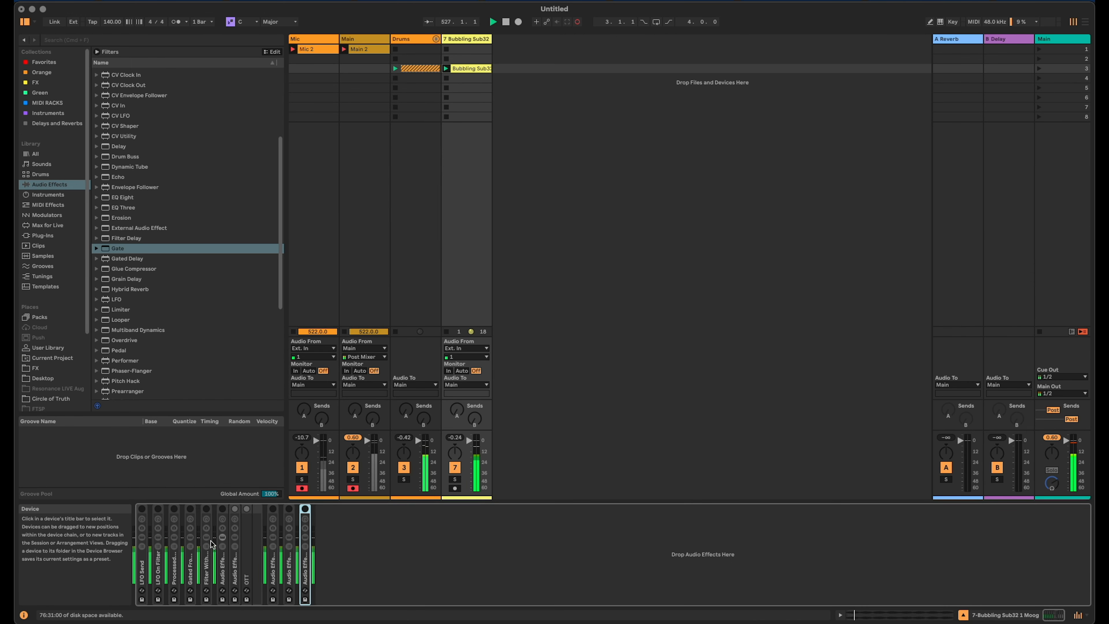
Audition the Filter With Trigger rack with its dry chain off and set the Auto Filter chain's volume to -5.2 dB
{"action": "left_click", "coordinate": [207, 509]}
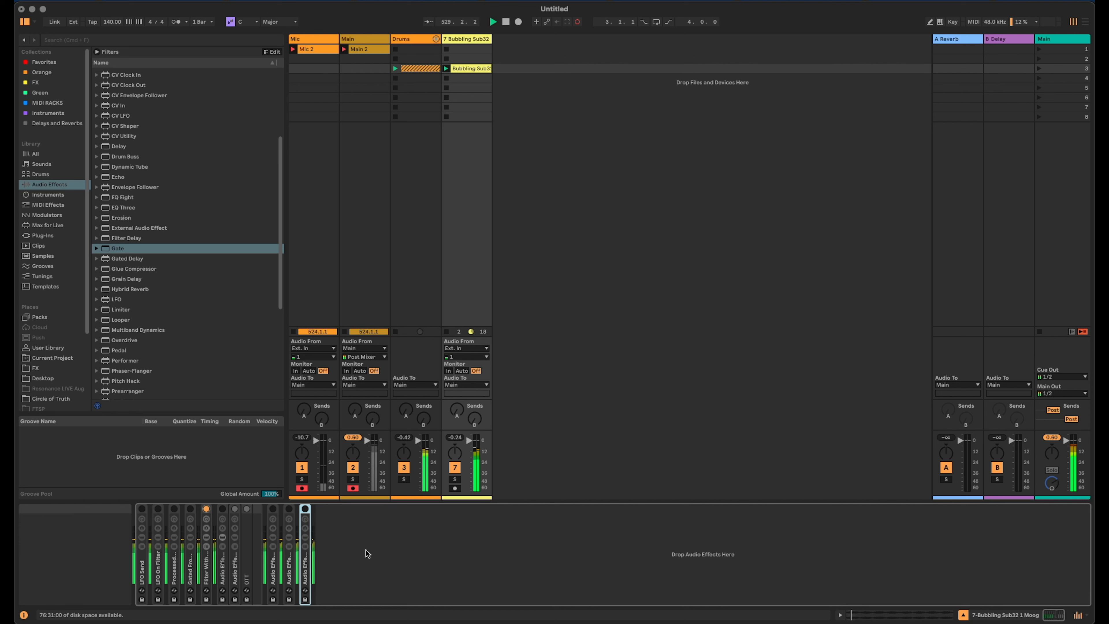
{"action": "left_click", "coordinate": [435, 39]}
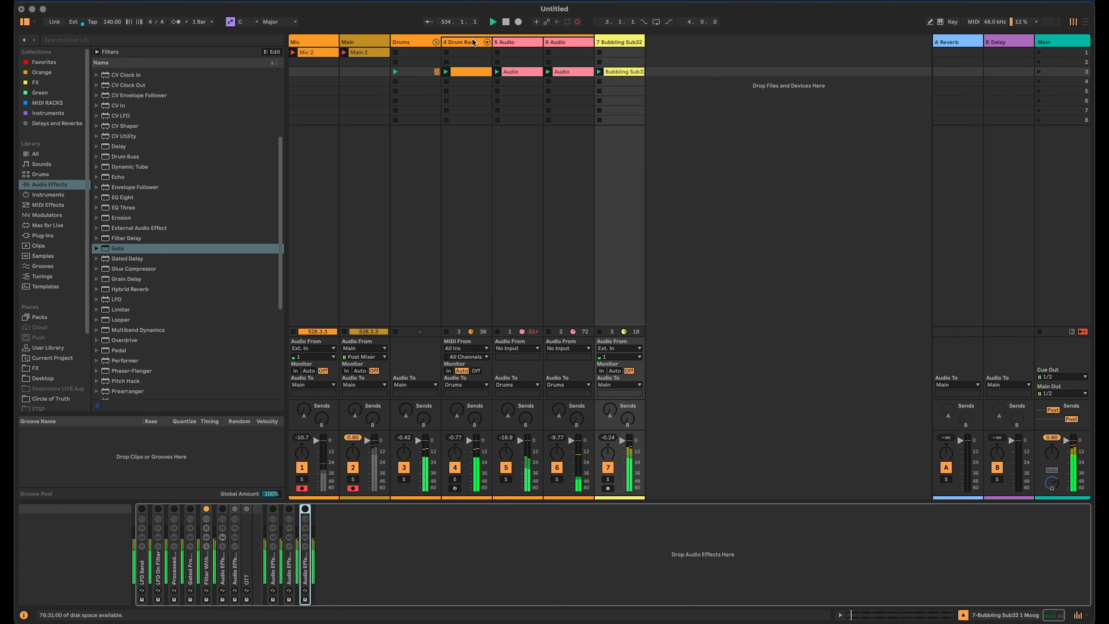
{"action": "left_click", "coordinate": [435, 41]}
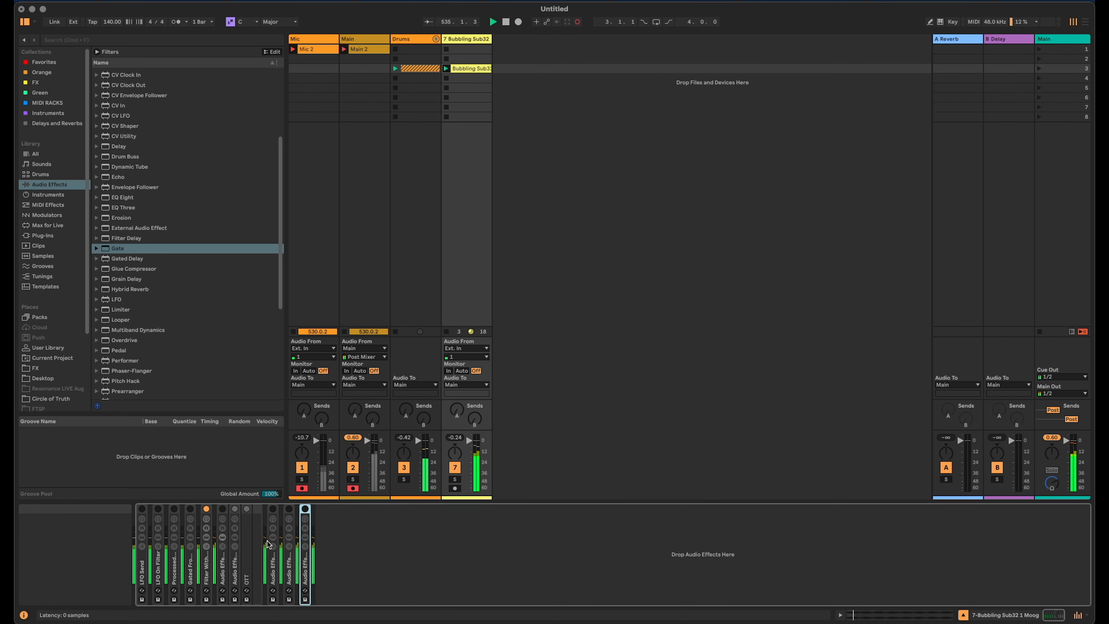
{"action": "left_click", "coordinate": [206, 546]}
{"action": "left_click", "coordinate": [307, 546]}
{"action": "double_click", "coordinate": [274, 537]}
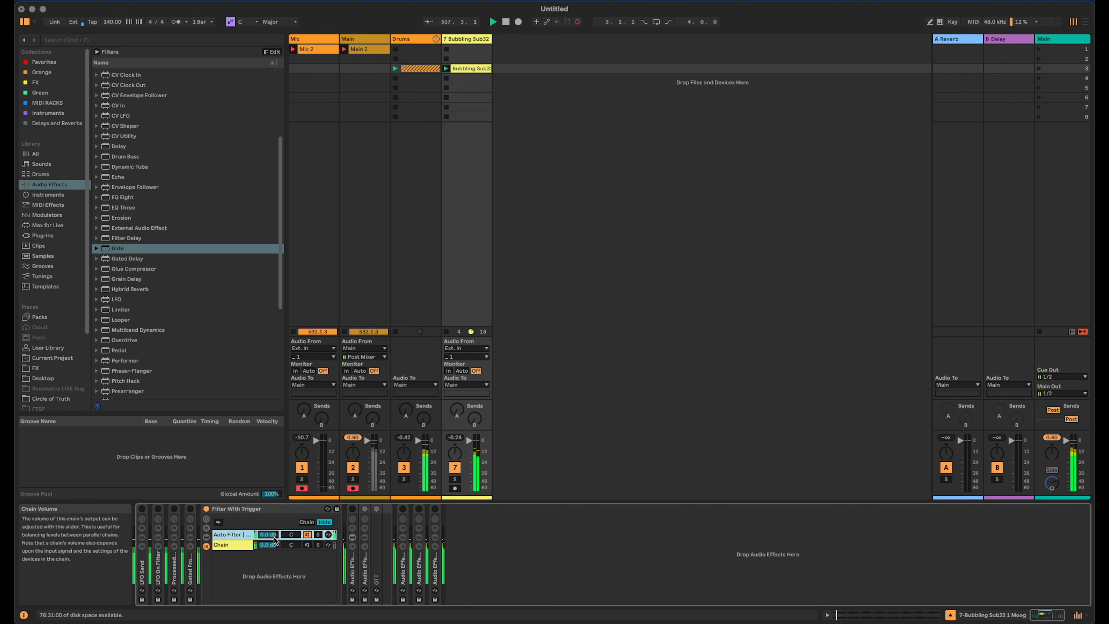
{"action": "left_click_drag", "start_coordinate": [274, 540], "coordinate": [275, 558]}
Compare with the Auto Filter chain off, switch both chains back on, and bypass and fold the Filter With Trigger rack
{"action": "left_click", "coordinate": [307, 535]}
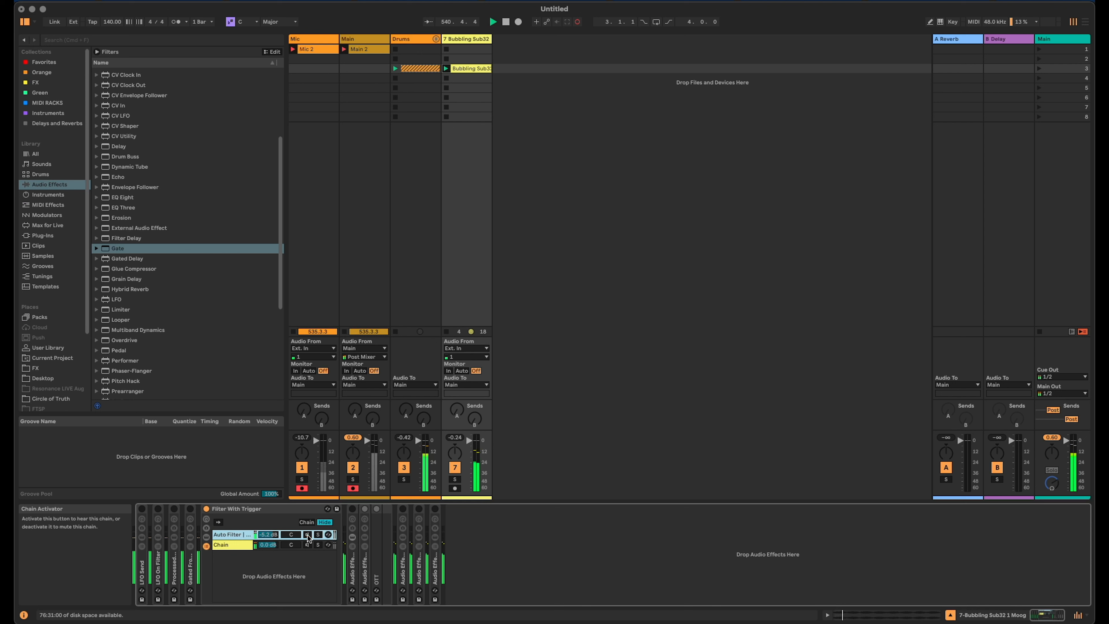
{"action": "left_click", "coordinate": [307, 535]}
{"action": "left_click", "coordinate": [308, 545]}
{"action": "left_click", "coordinate": [207, 510]}
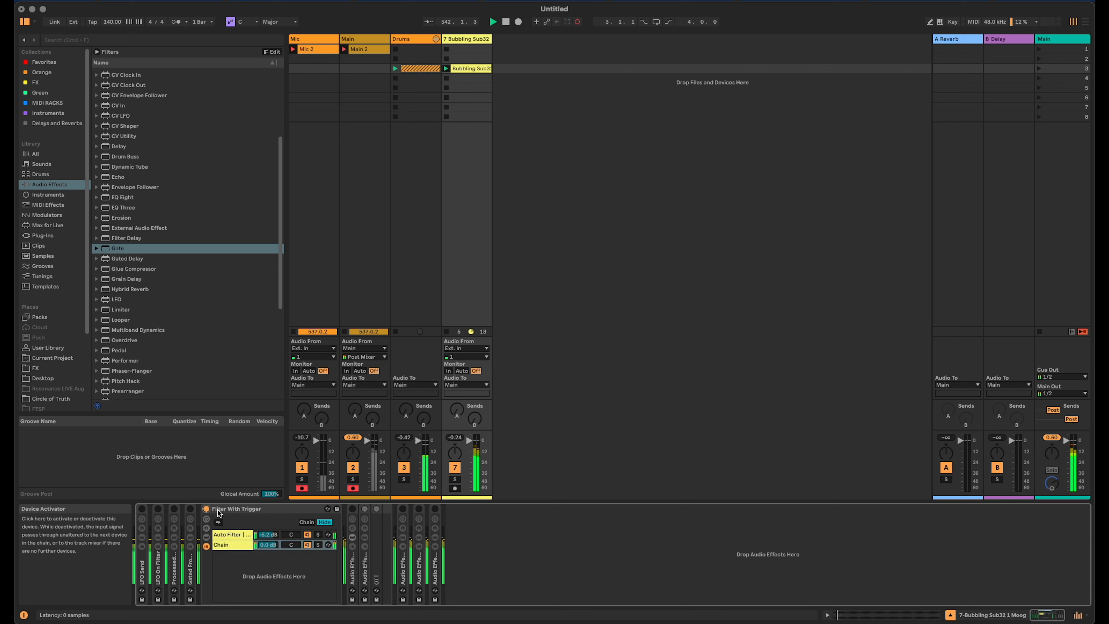
{"action": "double_click", "coordinate": [242, 508]}
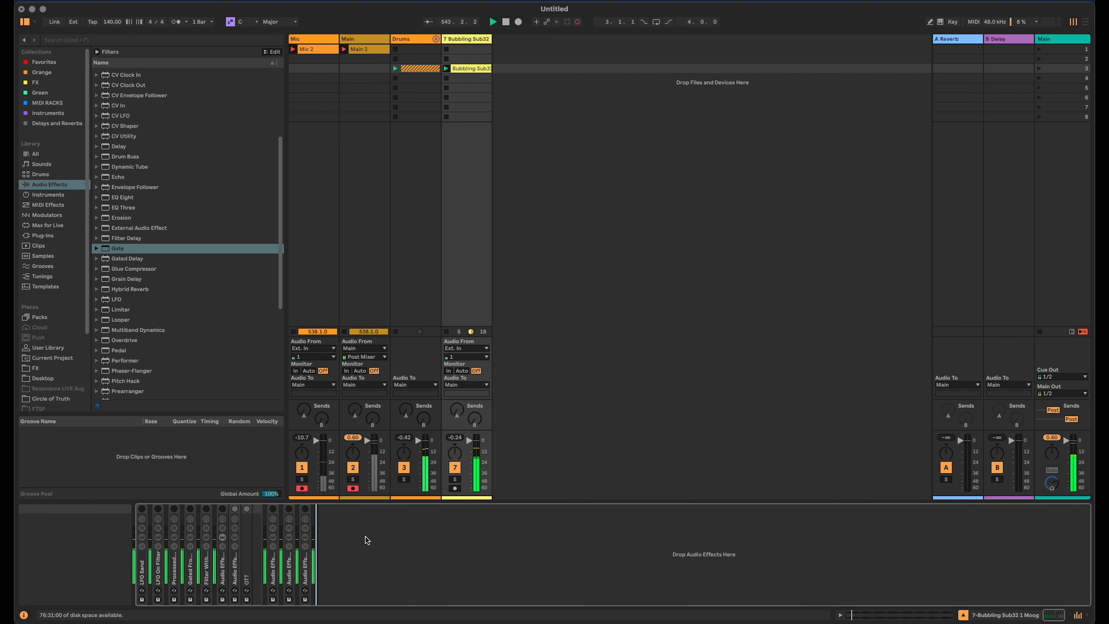
Add a new Hybrid Reverb at the end of the Bubbling Sub device chain and set Dry/Wet to 100%
{"action": "scroll", "coordinate": [219, 310], "scroll_direction": "down", "scroll_amount": 3}
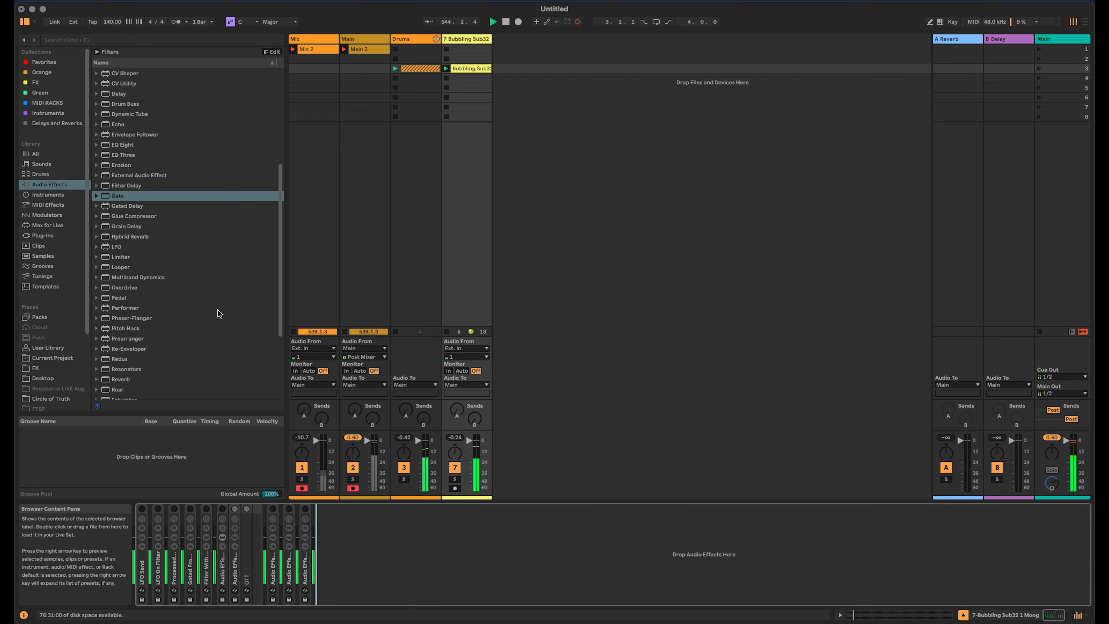
{"action": "scroll", "coordinate": [218, 311], "scroll_direction": "up", "scroll_amount": 1}
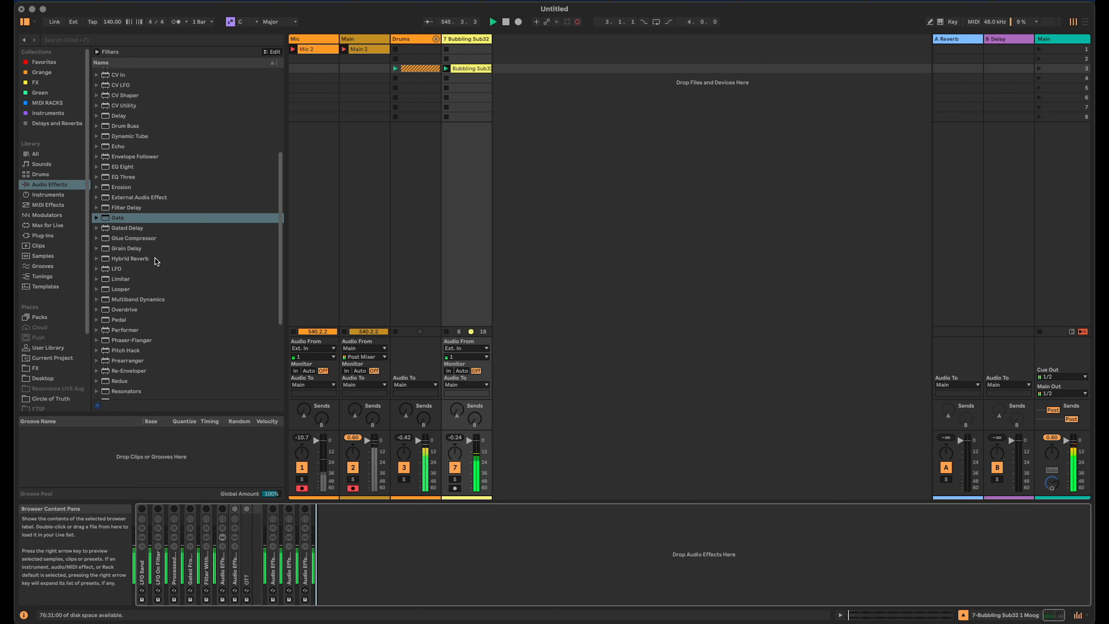
{"action": "left_click_drag", "start_coordinate": [123, 258], "coordinate": [536, 587]}
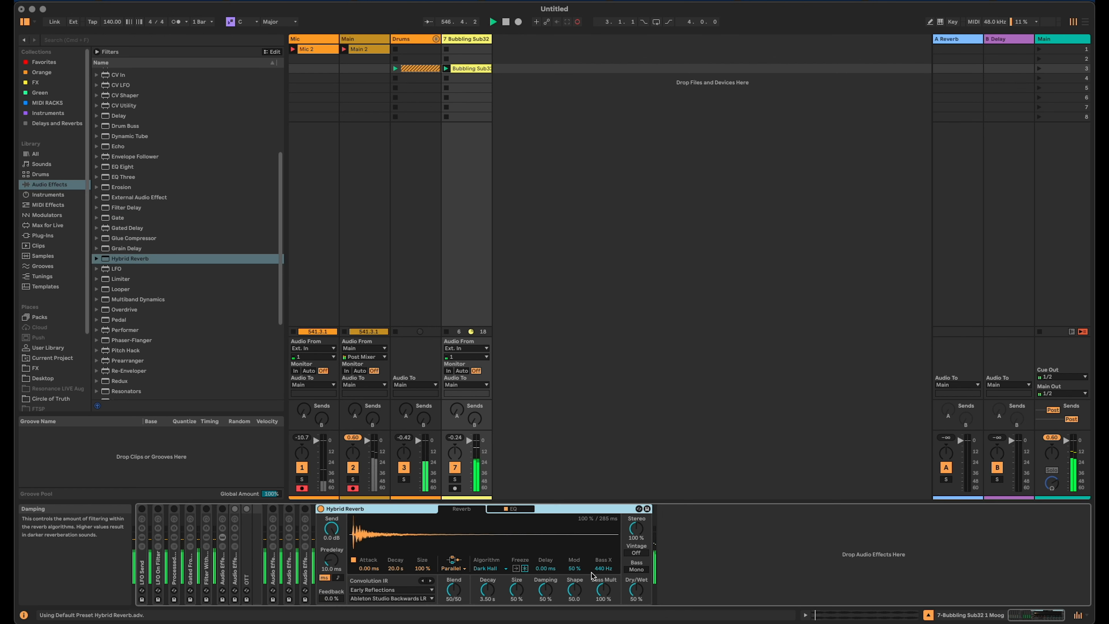
Insert an Auto Filter before the Hybrid Reverb as a resonant band-pass with its cutoff at about 1.43 kHz
{"action": "scroll", "coordinate": [149, 185], "scroll_direction": "up", "scroll_amount": 5}
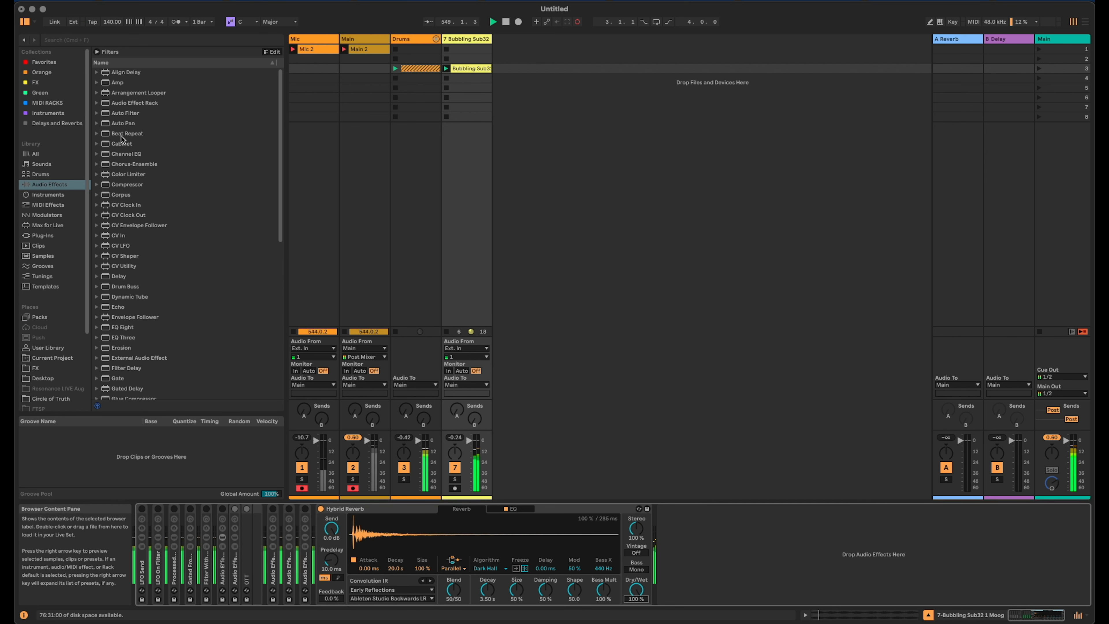
{"action": "left_click_drag", "start_coordinate": [109, 114], "coordinate": [319, 541]}
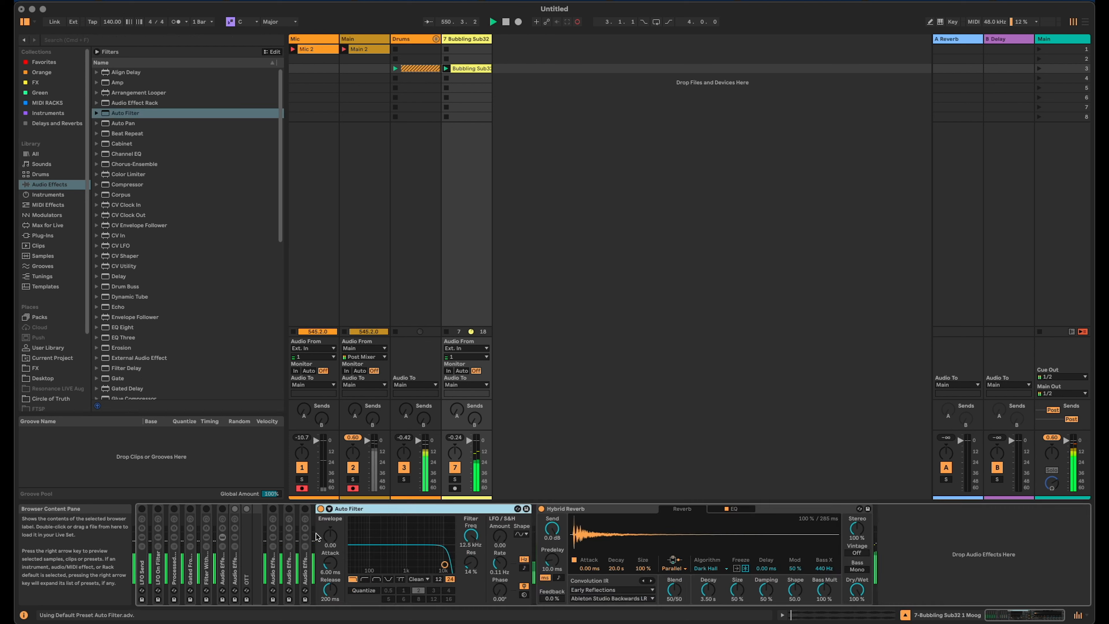
{"action": "left_click", "coordinate": [378, 580]}
{"action": "mouse_move", "coordinate": [470, 535]}
{"action": "left_mouse_down"}
{"action": "mouse_move", "coordinate": [470, 565]}
{"action": "mouse_move", "coordinate": [470, 520]}
{"action": "mouse_move", "coordinate": [463, 561]}
{"action": "mouse_move", "coordinate": [470, 540]}
{"action": "left_mouse_up"}
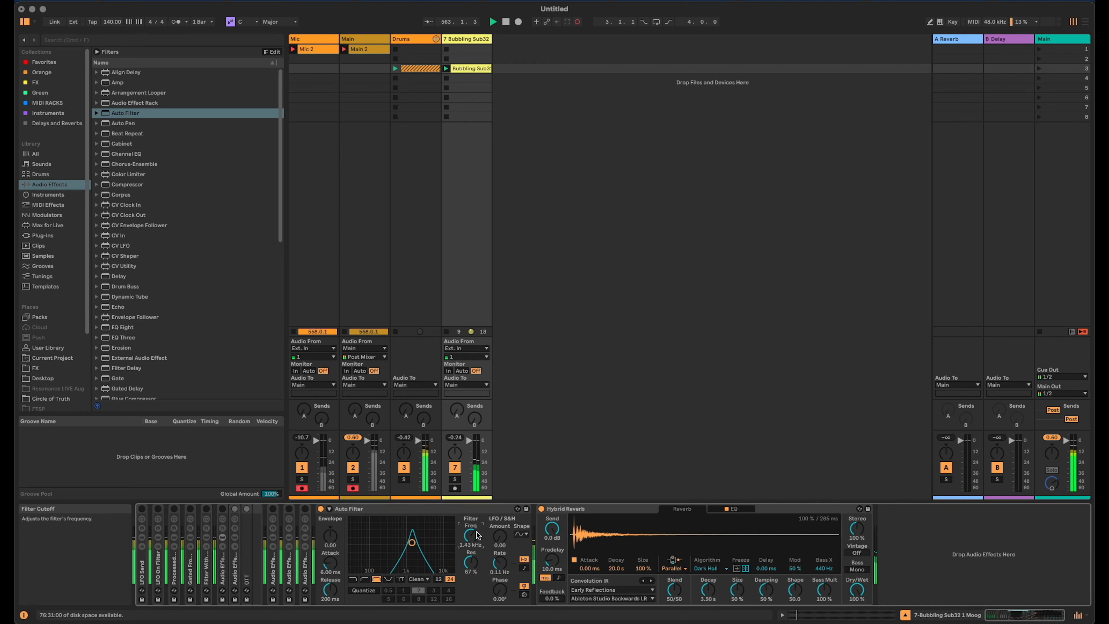
Unfold the Drums group, open the Drum Rack track and audition the HLF_Kick_17 chain and pad soloed, leaving solo off
{"action": "left_click", "coordinate": [436, 39]}
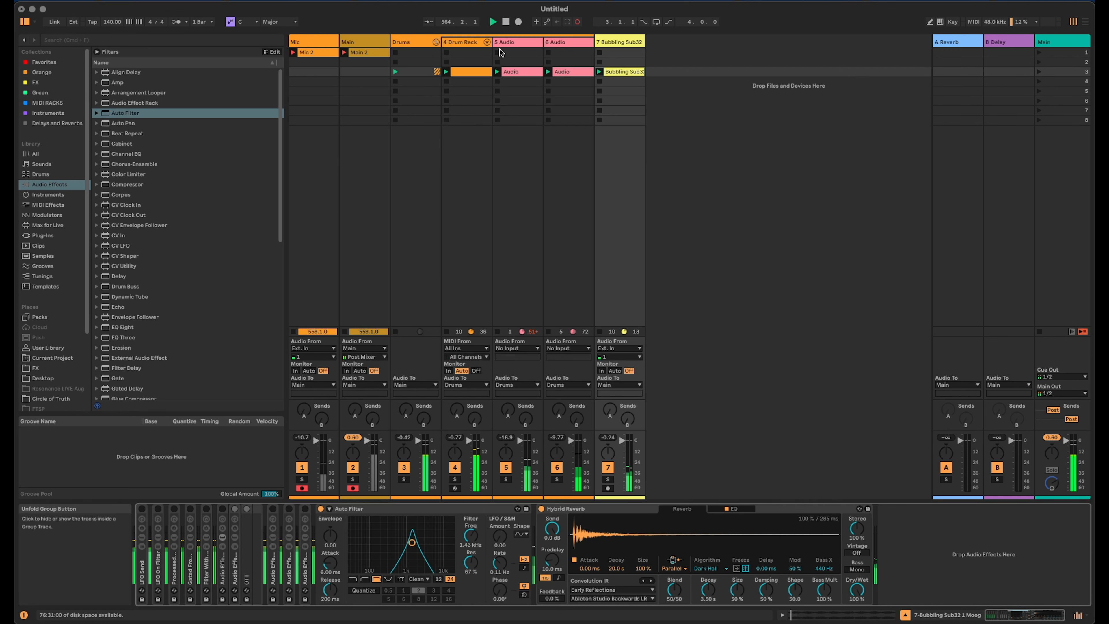
{"action": "left_click", "coordinate": [475, 46]}
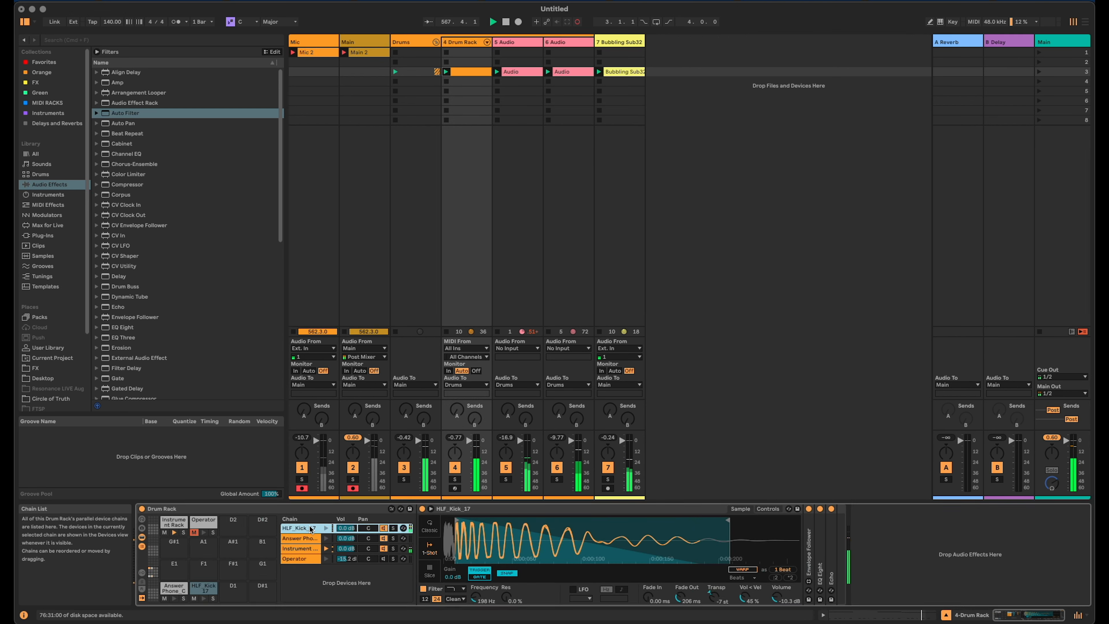
{"action": "left_click", "coordinate": [393, 528]}
{"action": "left_click", "coordinate": [393, 529]}
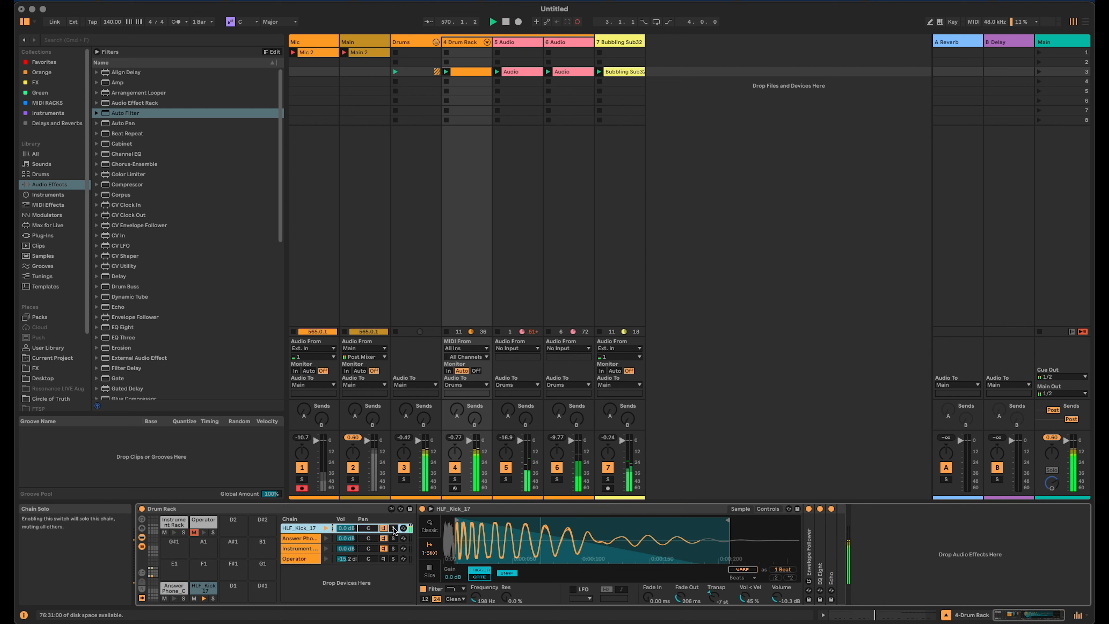
{"action": "left_click", "coordinate": [213, 598]}
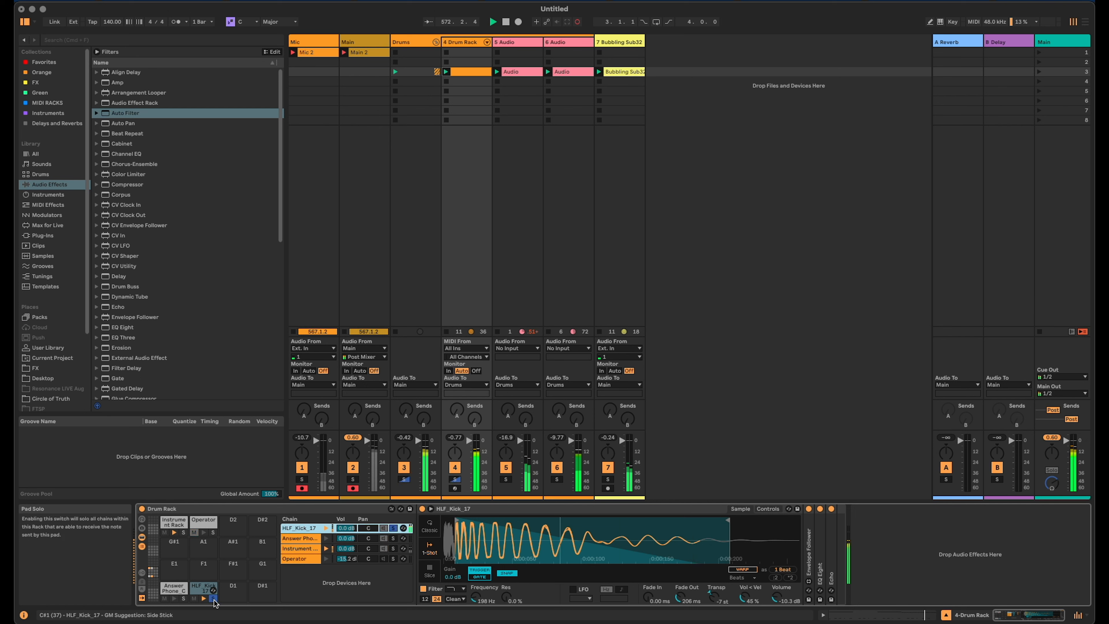
{"action": "left_click", "coordinate": [213, 598]}
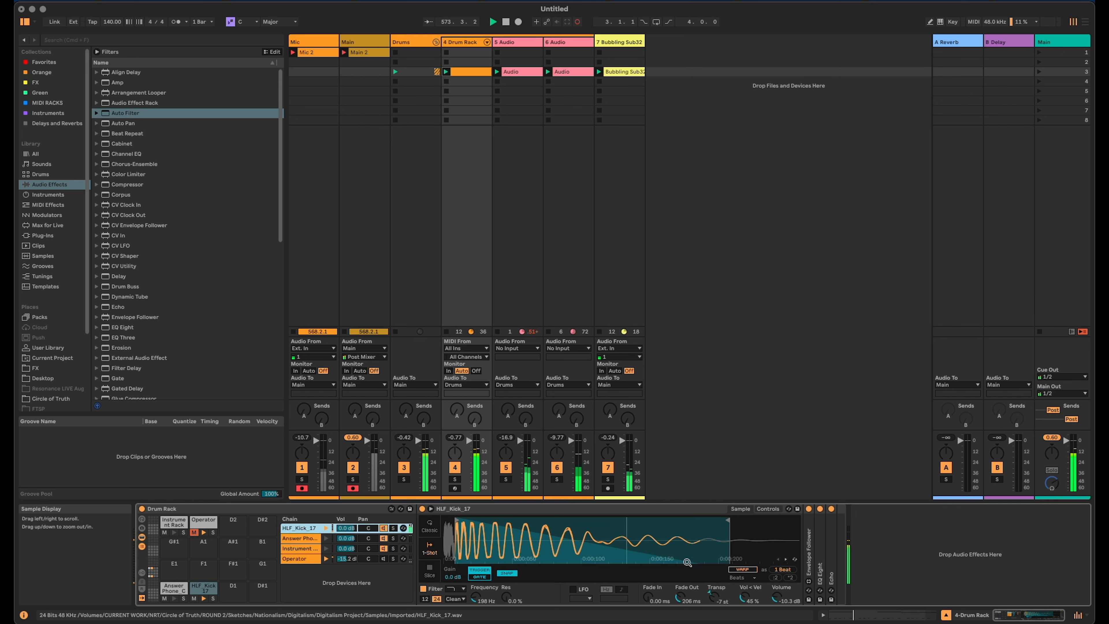
Map the Envelope Follower on the Drum Rack's HLF_Kick_17 chain to the Auto Filter's Frequency on the Bubbling Sub track
{"action": "double_click", "coordinate": [808, 551]}
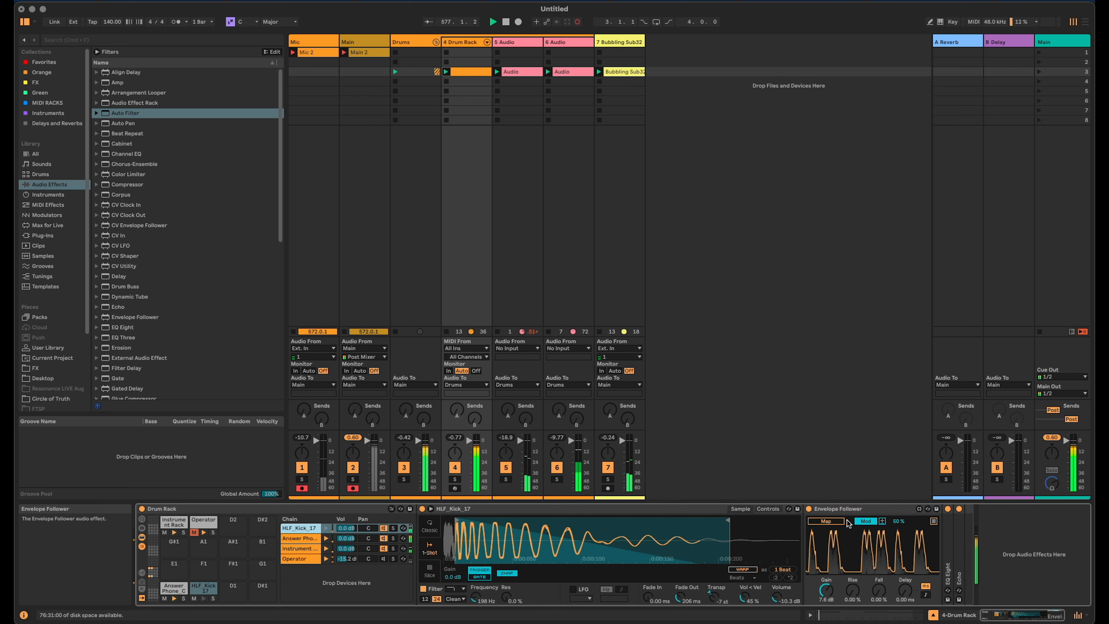
{"action": "left_click", "coordinate": [849, 522]}
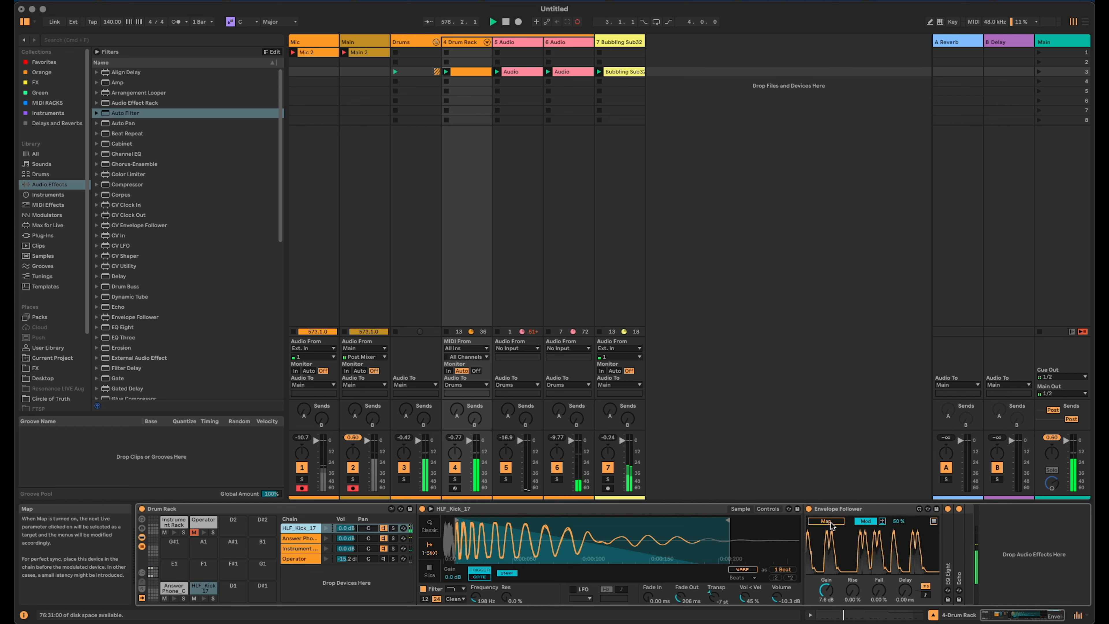
{"action": "left_click", "coordinate": [826, 522]}
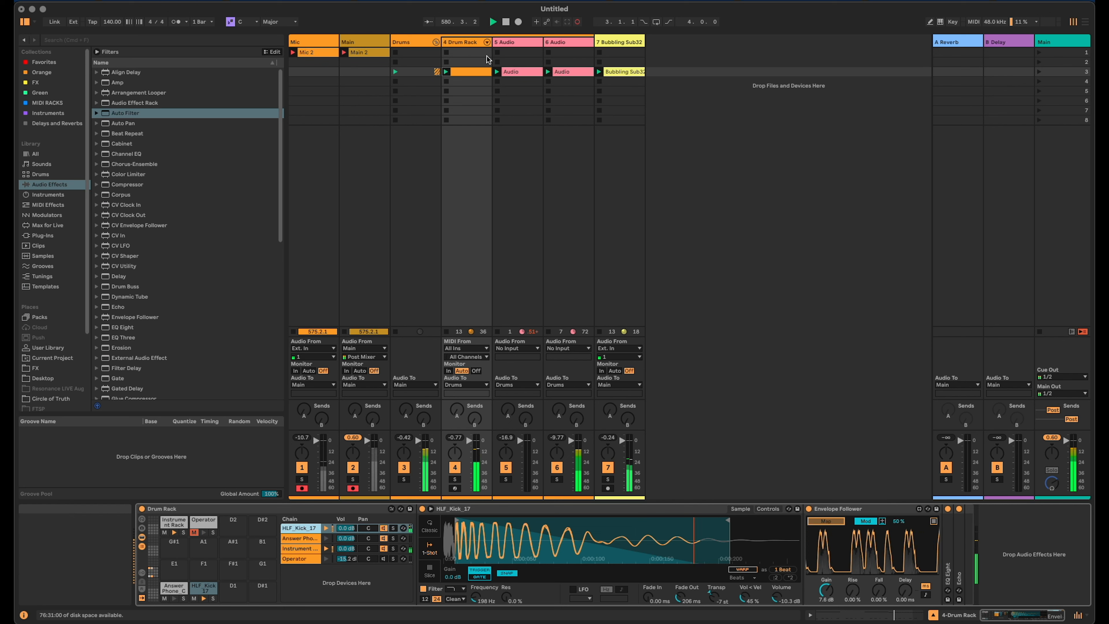
{"action": "left_click", "coordinate": [624, 41]}
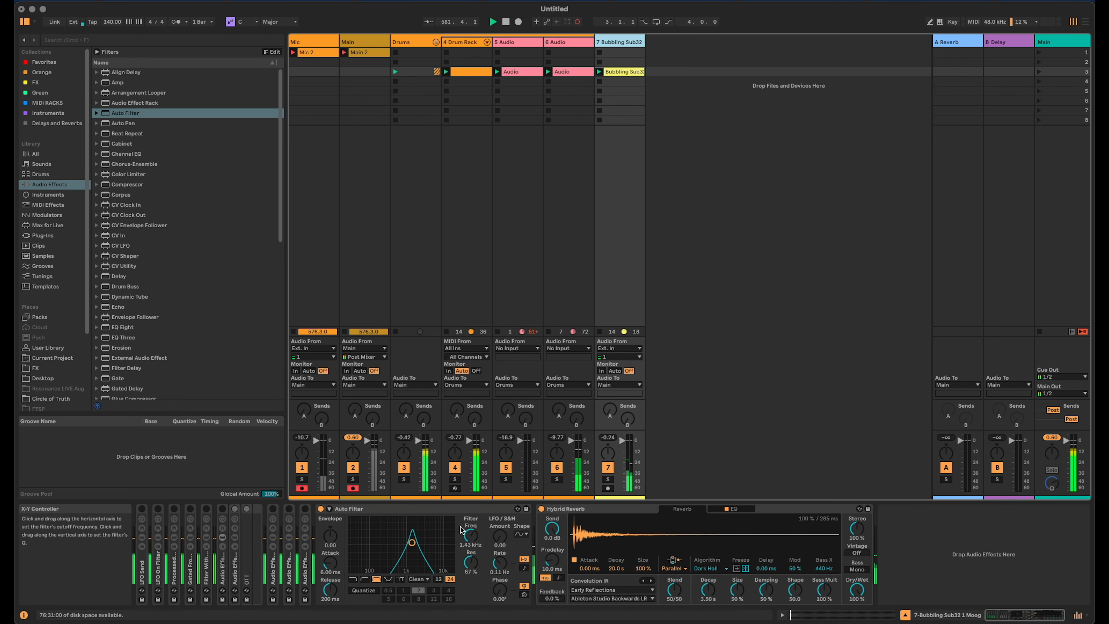
{"action": "left_click", "coordinate": [469, 534]}
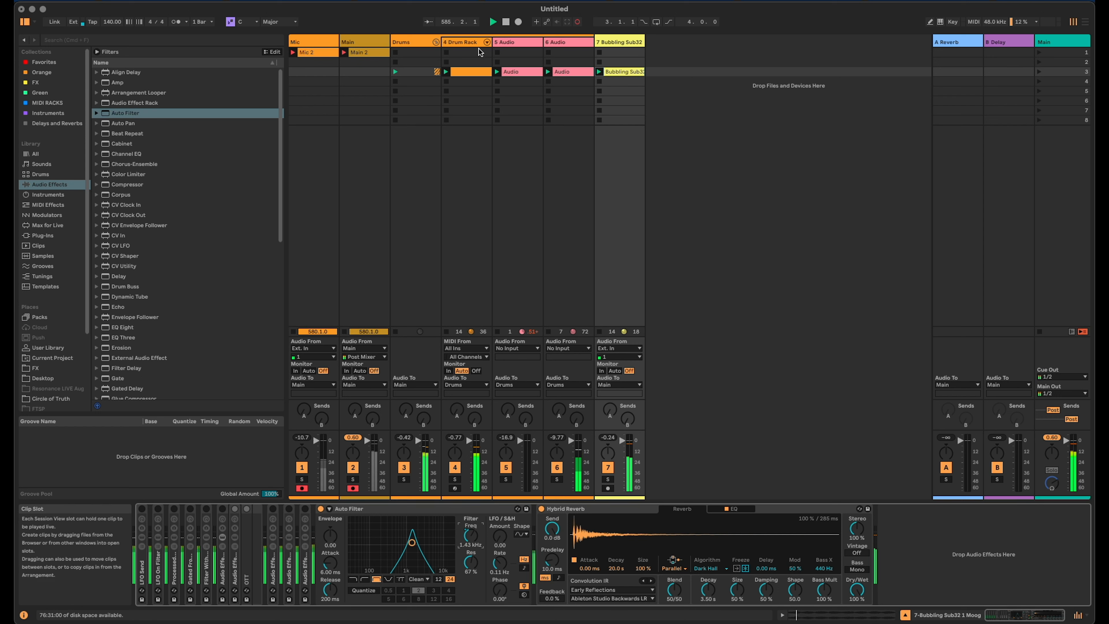
{"action": "left_click", "coordinate": [470, 43]}
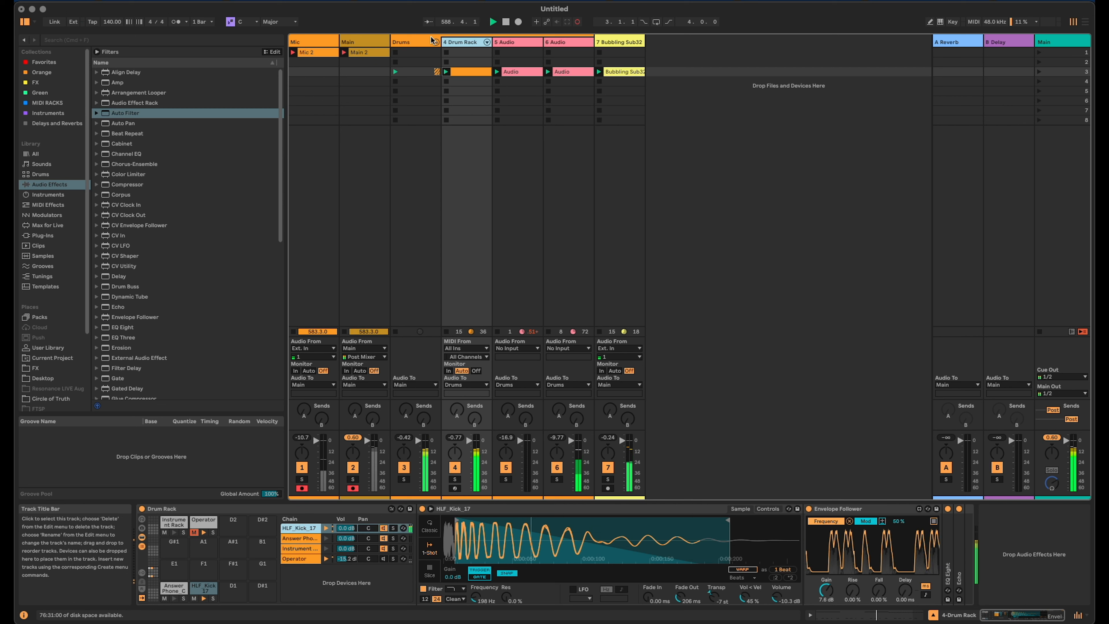
Sweep the Auto Filter's frequency on the Bubbling Sub track and leave it at about 1.98 kHz
{"action": "left_click", "coordinate": [620, 43]}
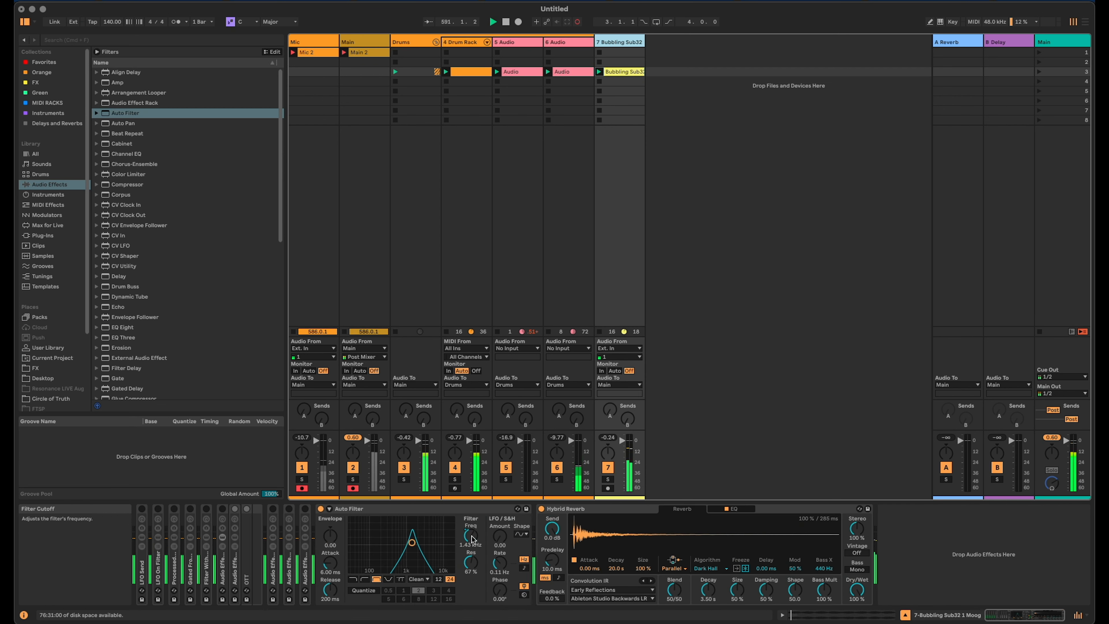
{"action": "left_click_drag", "start_coordinate": [472, 539], "coordinate": [472, 566]}
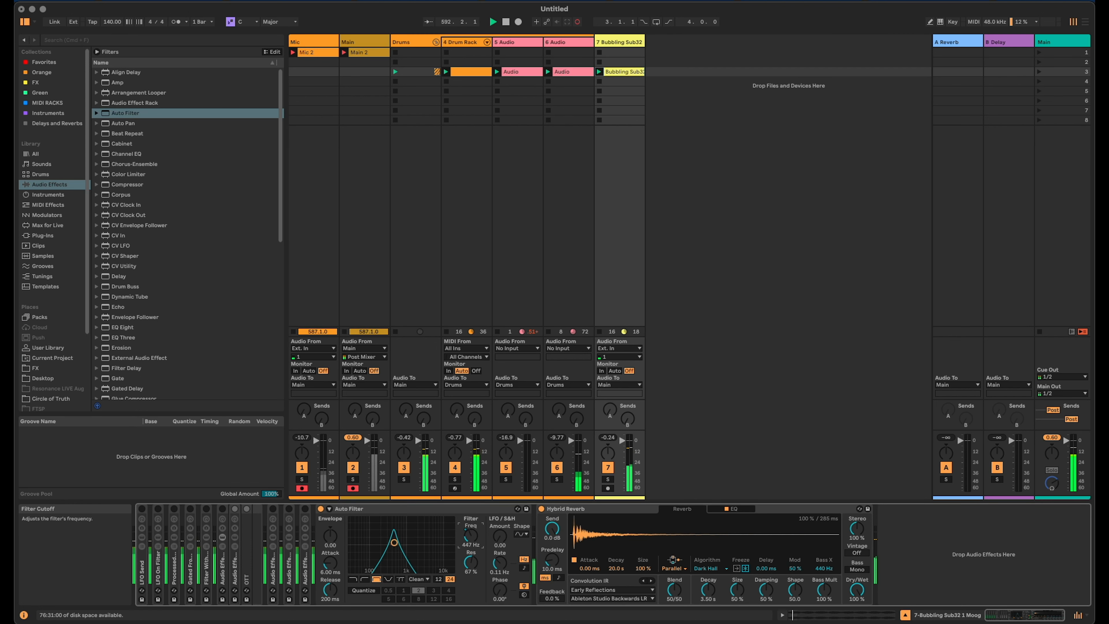
{"action": "left_click_drag", "start_coordinate": [471, 537], "coordinate": [471, 509]}
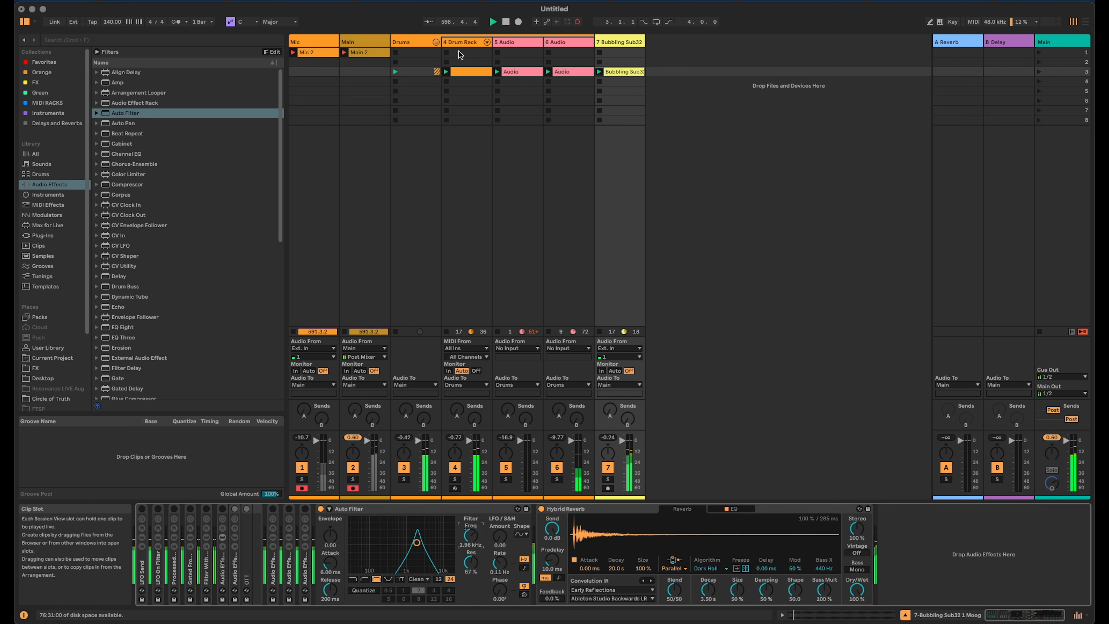
Group the Auto Filter and Hybrid Reverb into an Audio Effect Rack, add an empty parallel chain, and fold the rack
{"action": "left_click", "coordinate": [421, 506]}
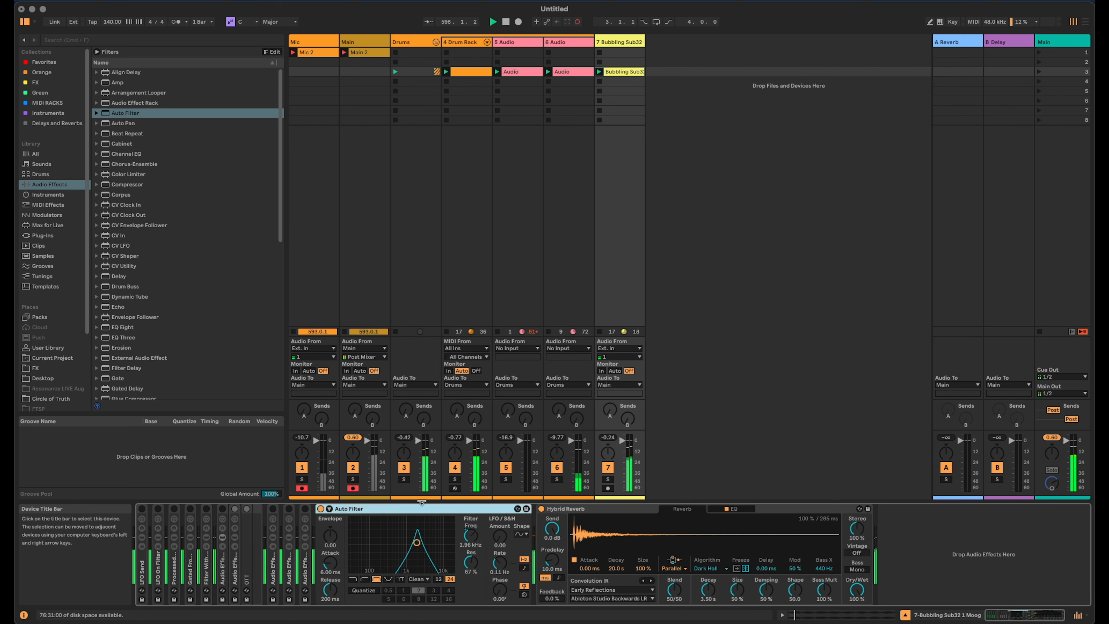
{"action": "left_click", "coordinate": [614, 509]}
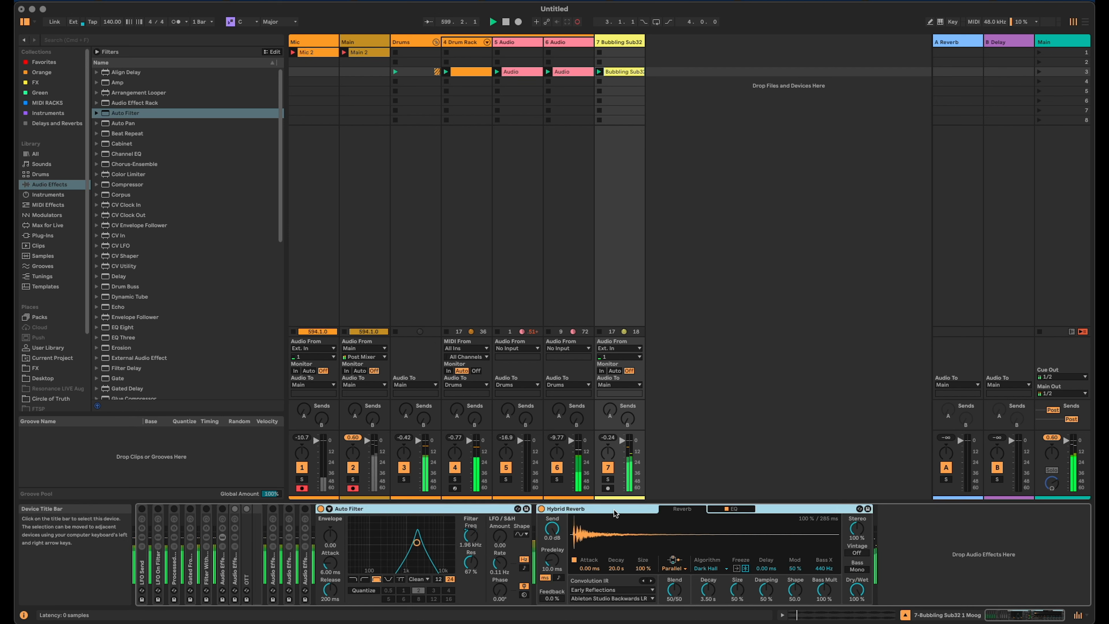
{"action": "key", "text": "super+g"}
{"action": "left_click", "coordinate": [321, 546]}
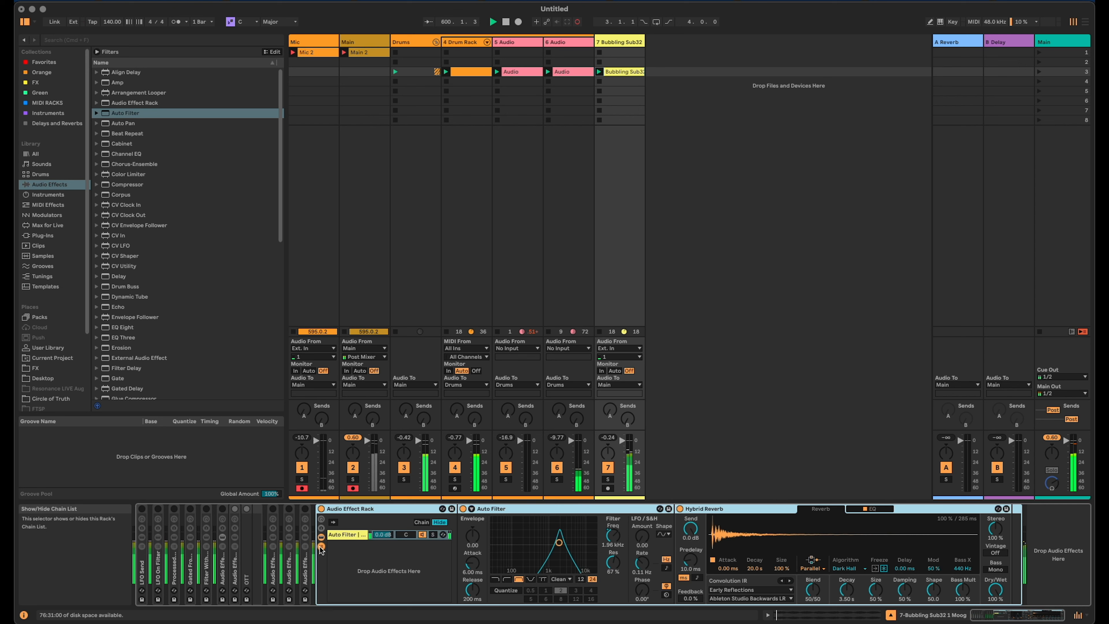
{"action": "right_click", "coordinate": [391, 555]}
{"action": "left_click", "coordinate": [396, 567]}
{"action": "left_click", "coordinate": [343, 535]}
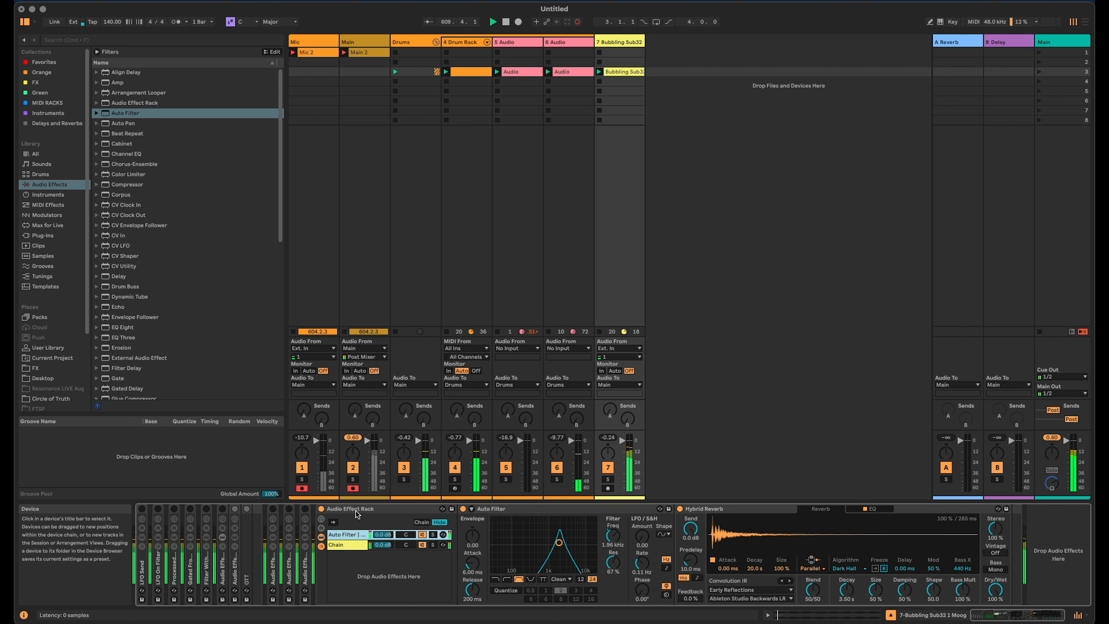
{"action": "double_click", "coordinate": [338, 510]}
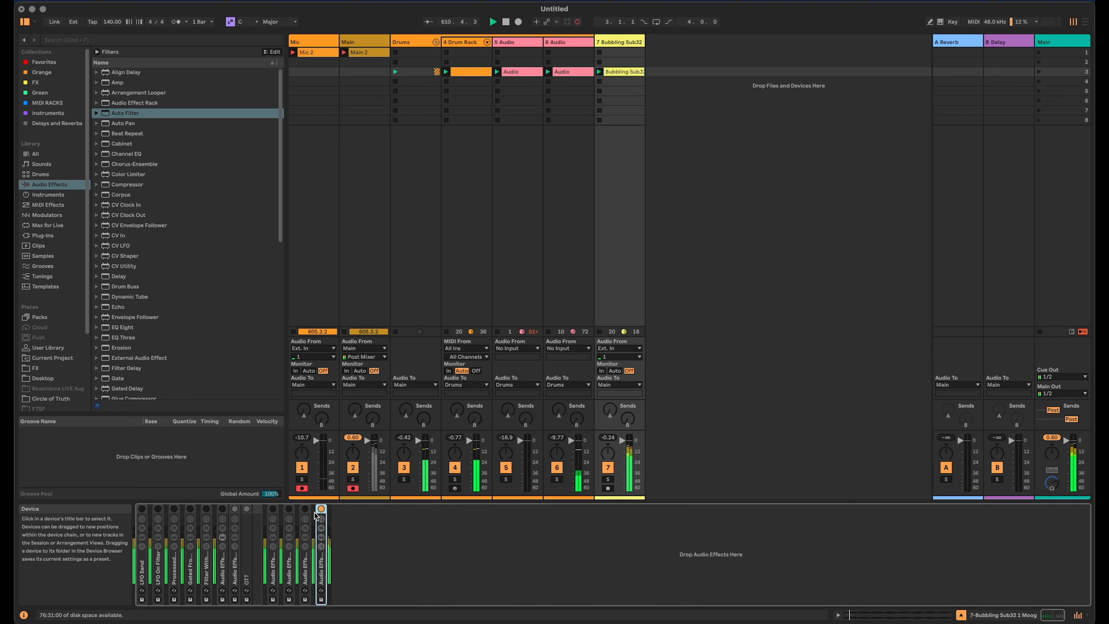